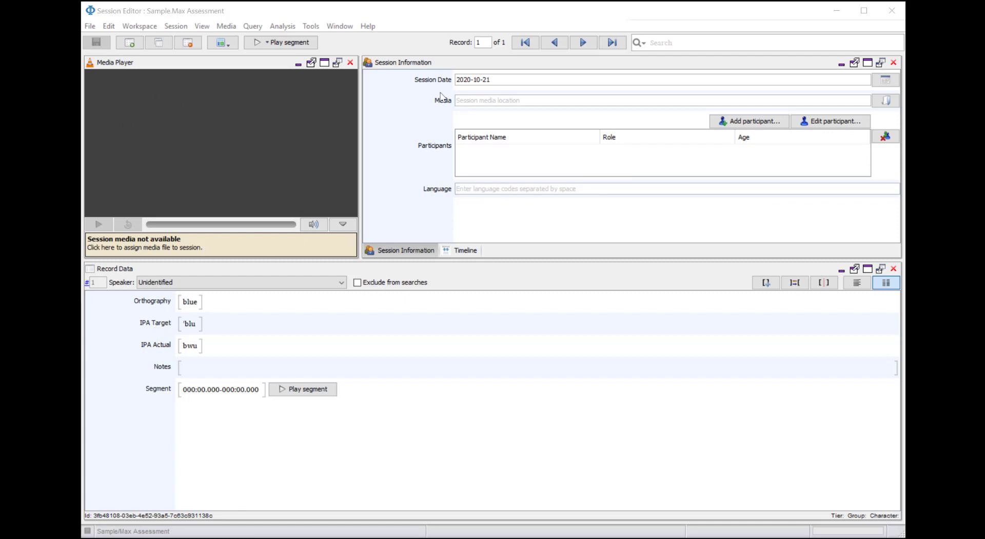
Show the session's Timeline view and look through the available preset and user layouts
left_click(466, 252)
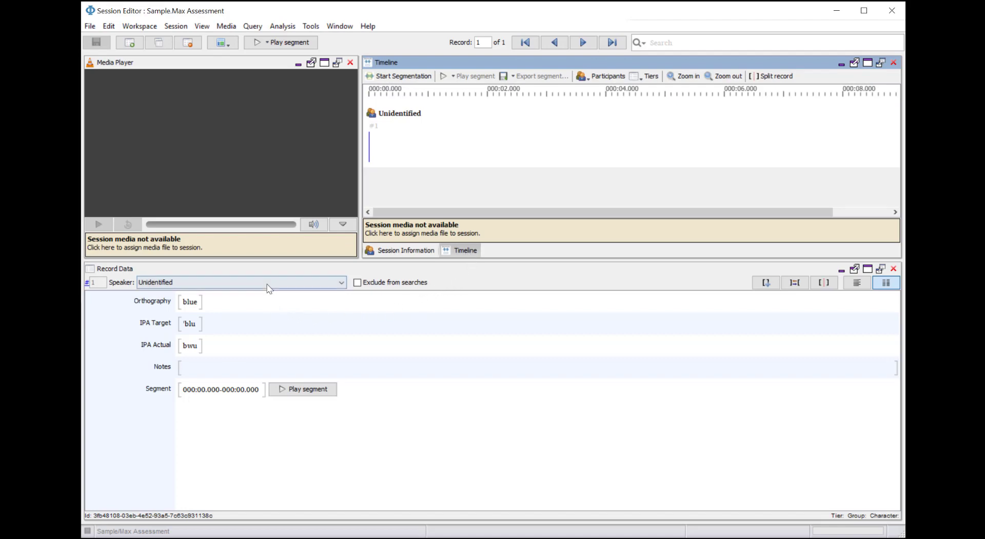
left_click(202, 27)
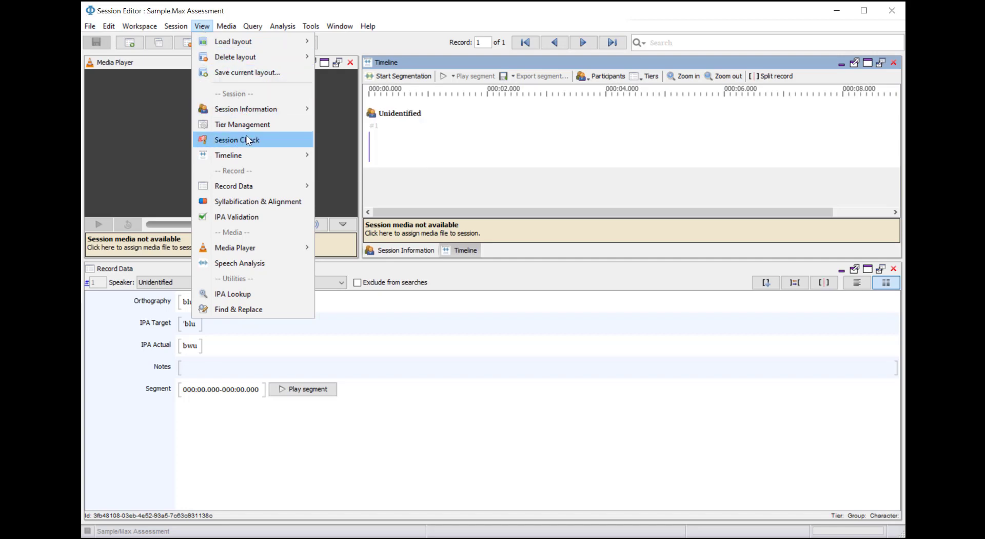
mouse_move(277, 42)
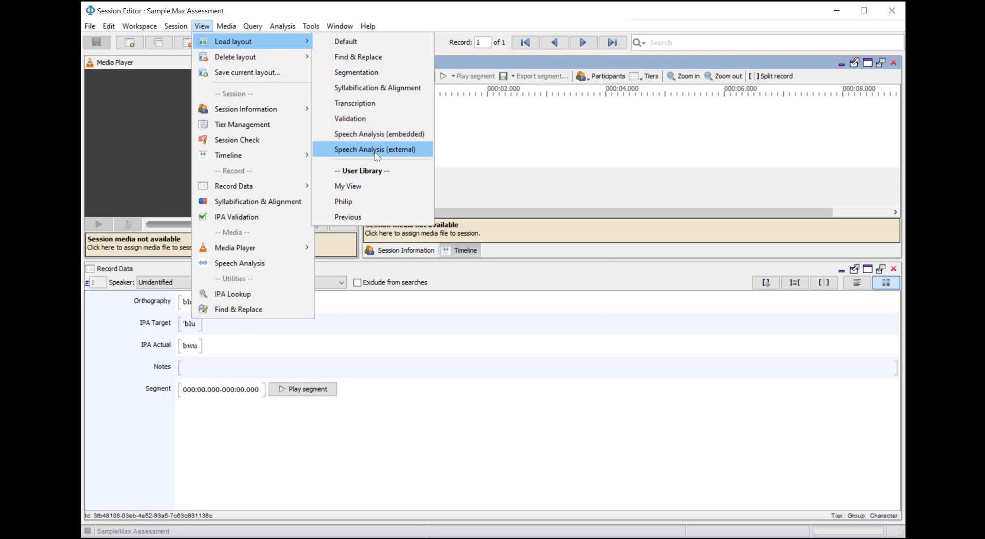
left_click(359, 72)
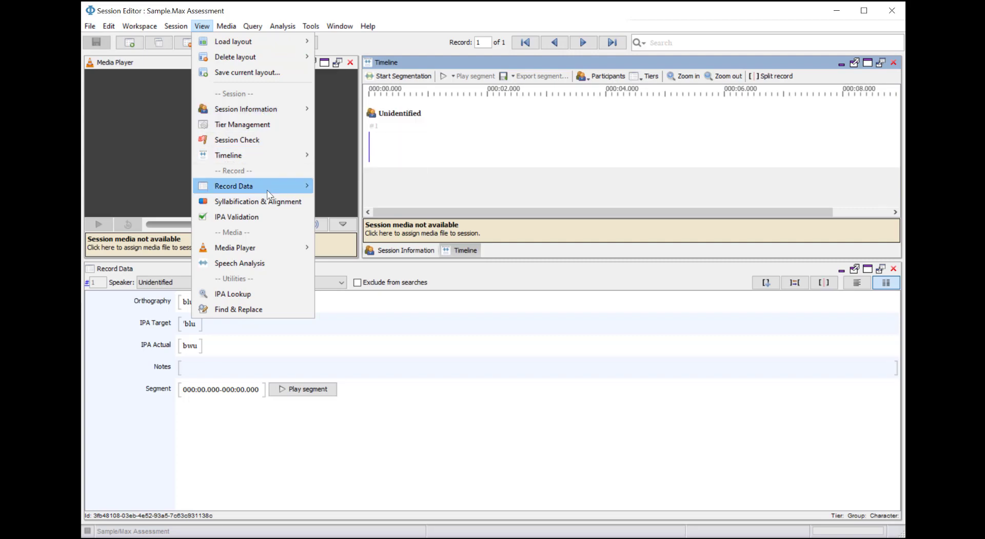
Add the Syllabification & Alignment view docked beside Record Data and turn on Color in alignment
left_click(248, 203)
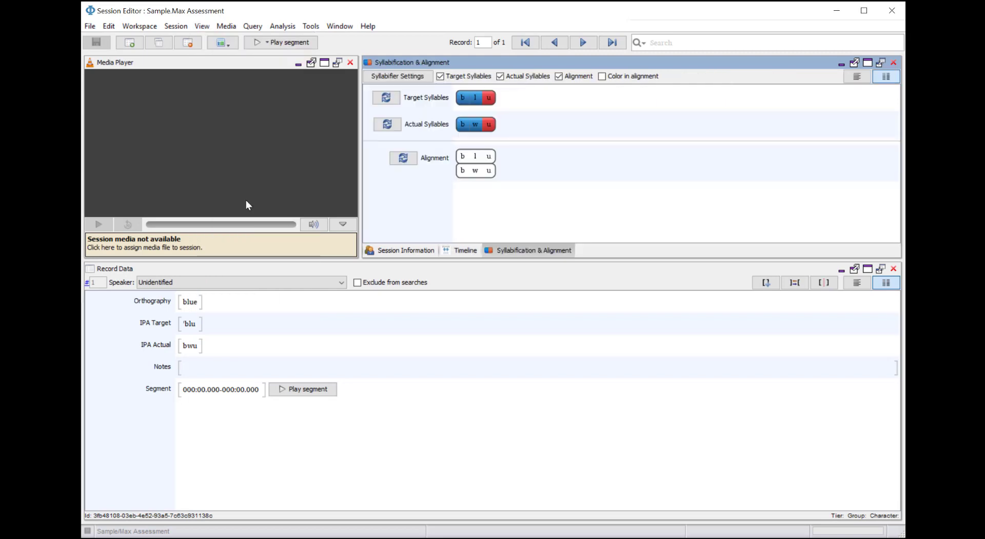
left_click_drag(515, 250, 757, 463)
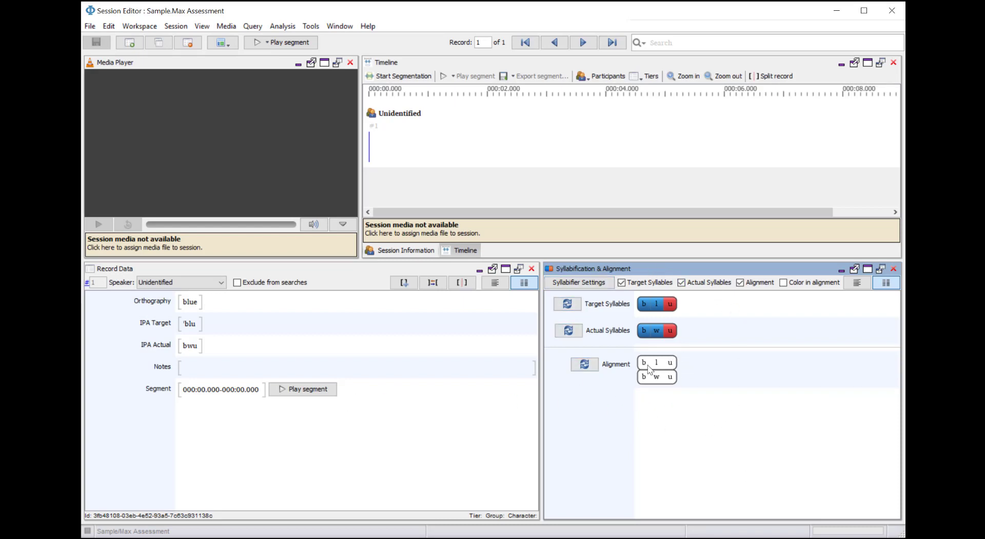
left_click(783, 283)
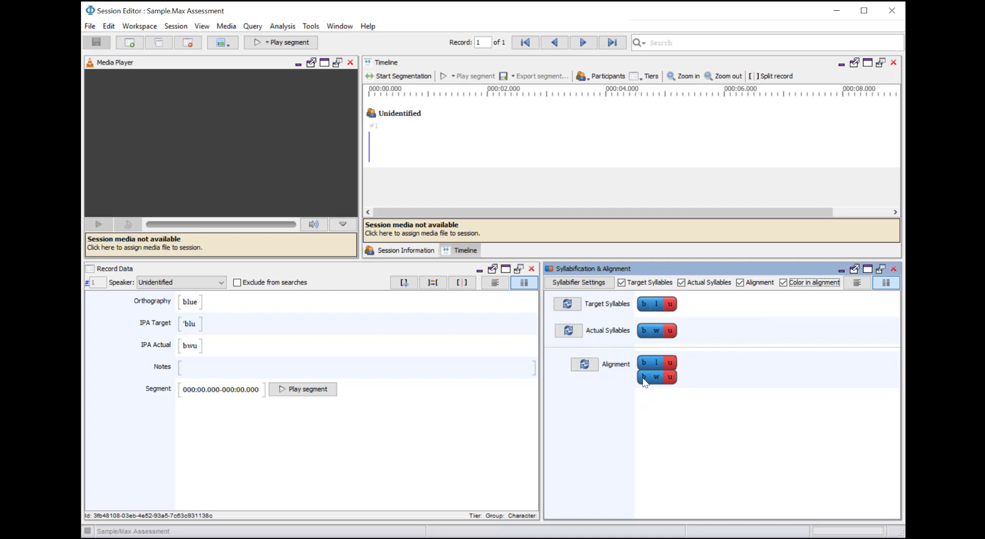
mouse_move(644, 378)
left_mouse_down()
mouse_move(656, 379)
mouse_move(644, 378)
left_mouse_up()
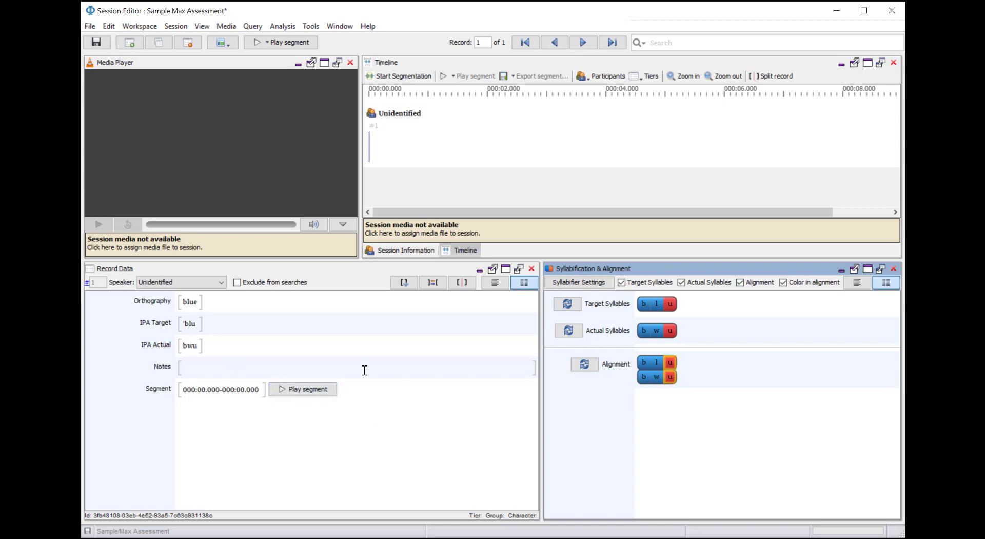
Add the IPA Lookup and Find & Replace views to the session layout
left_click(206, 28)
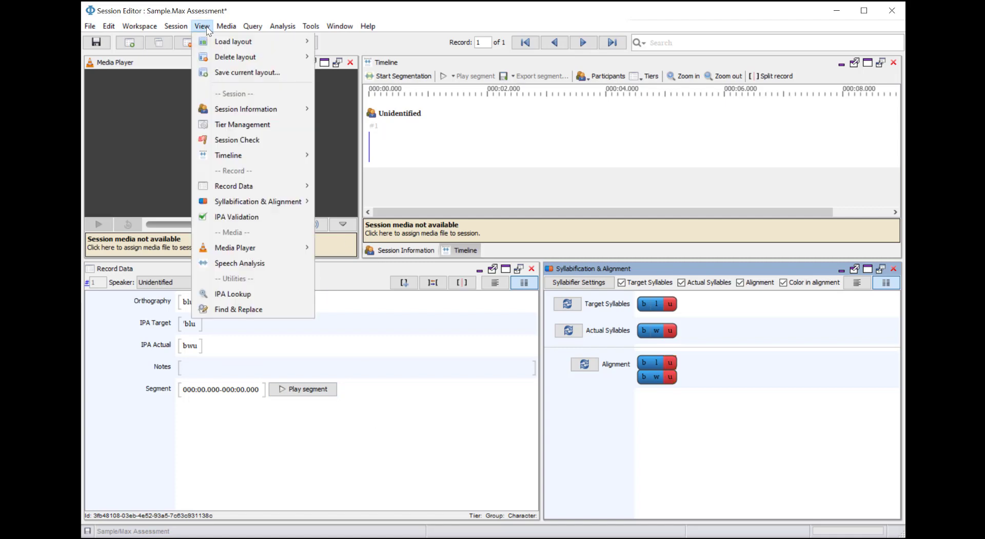
left_click(263, 295)
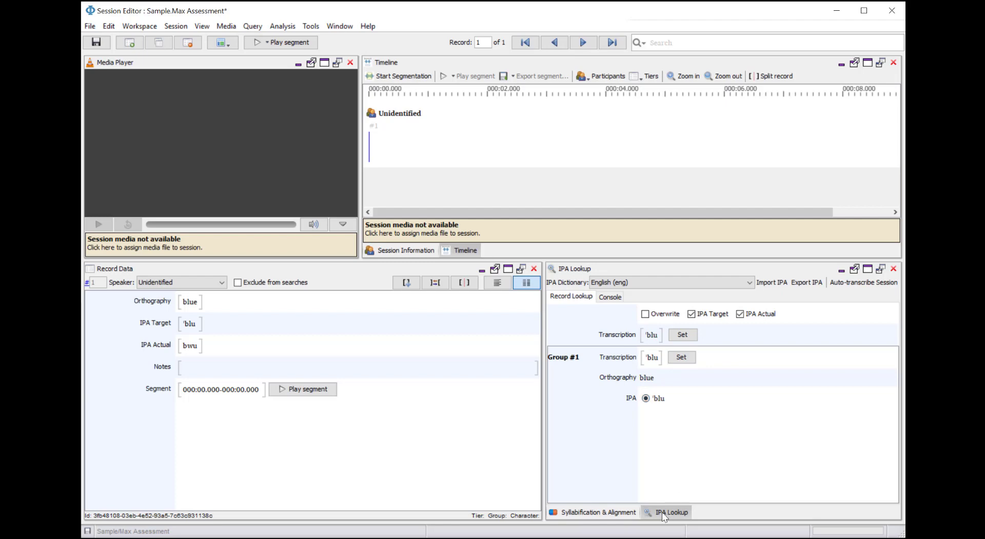
left_click(202, 26)
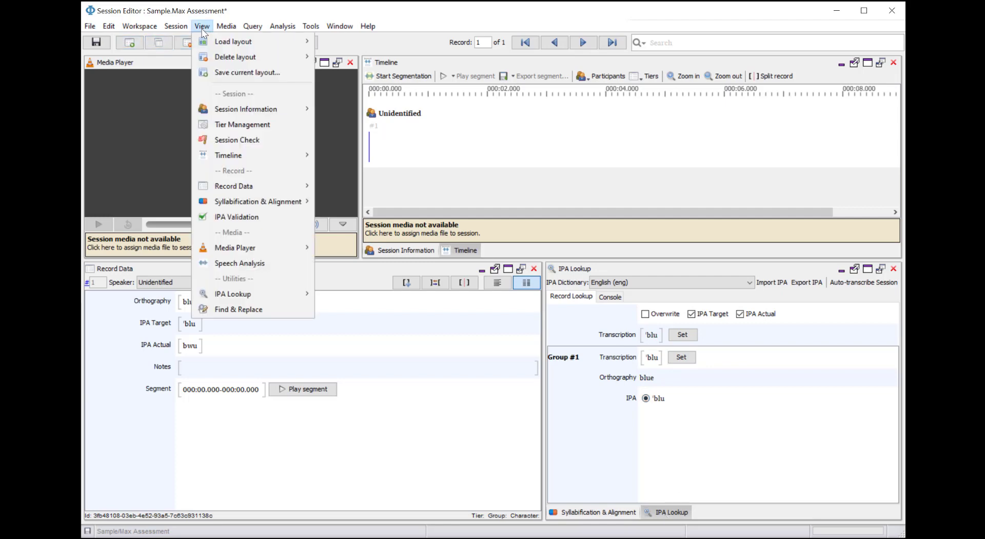
left_click(240, 309)
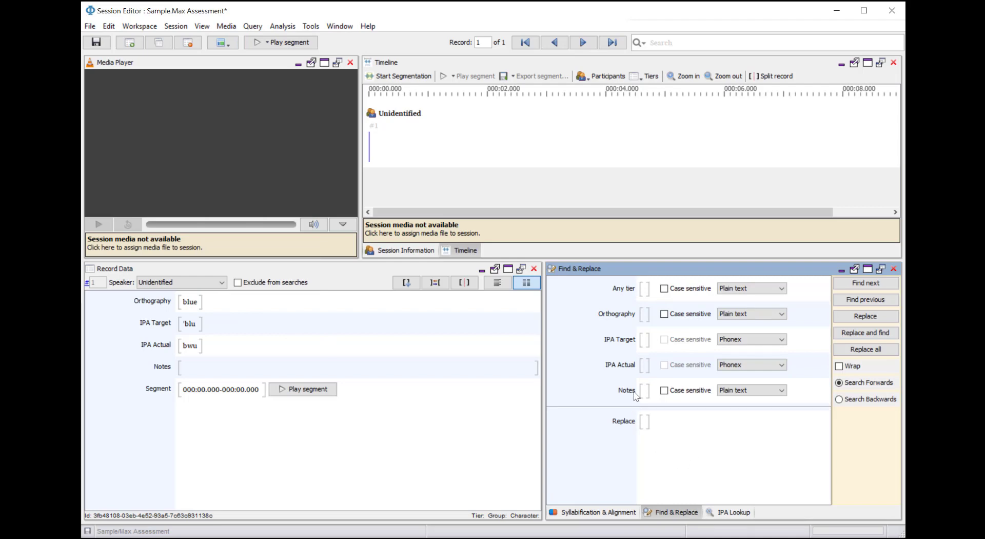
Fill in Find & Replace with "s" as the IPA Target search and "z" as the replacement
left_click(642, 338)
type("s")
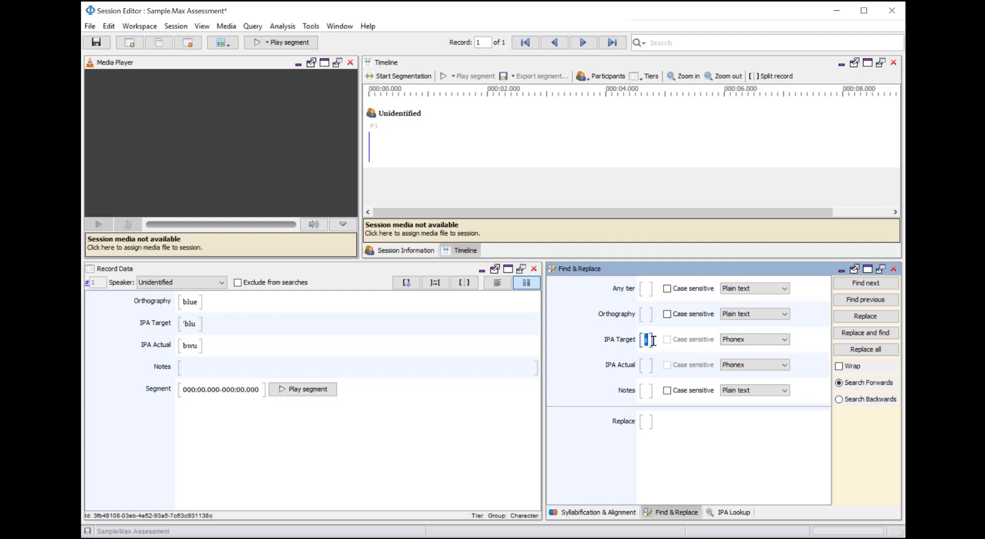
key("BackSpace")
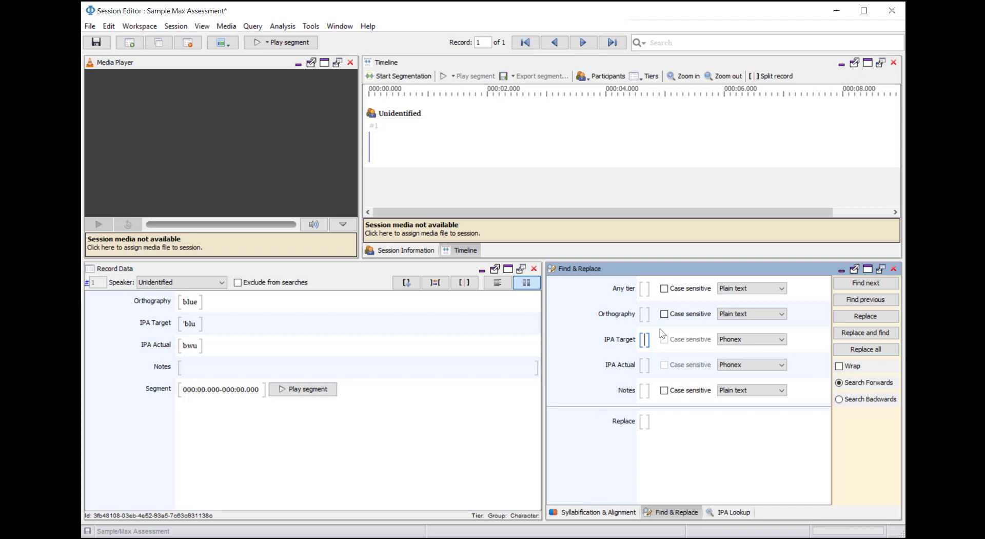
type("s")
left_click(646, 422)
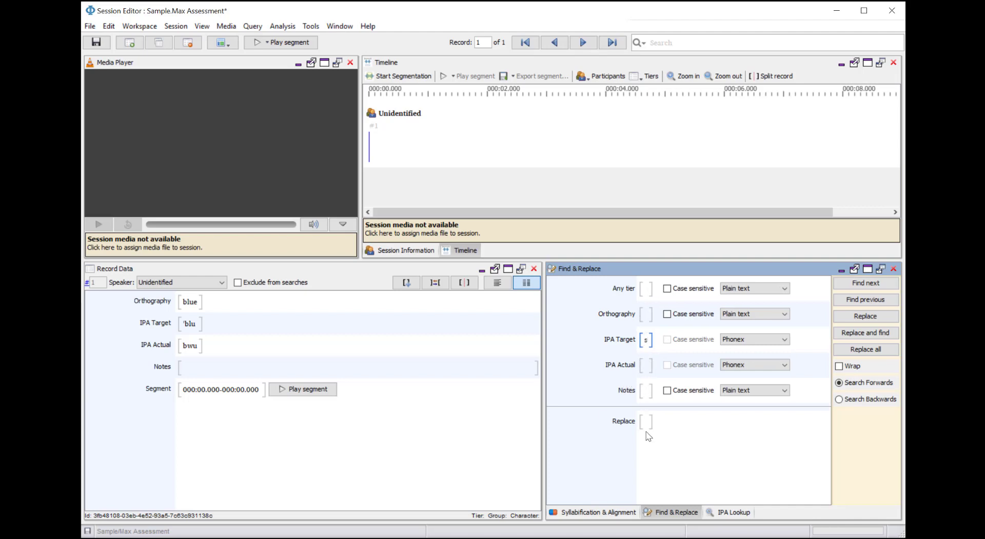
type("z")
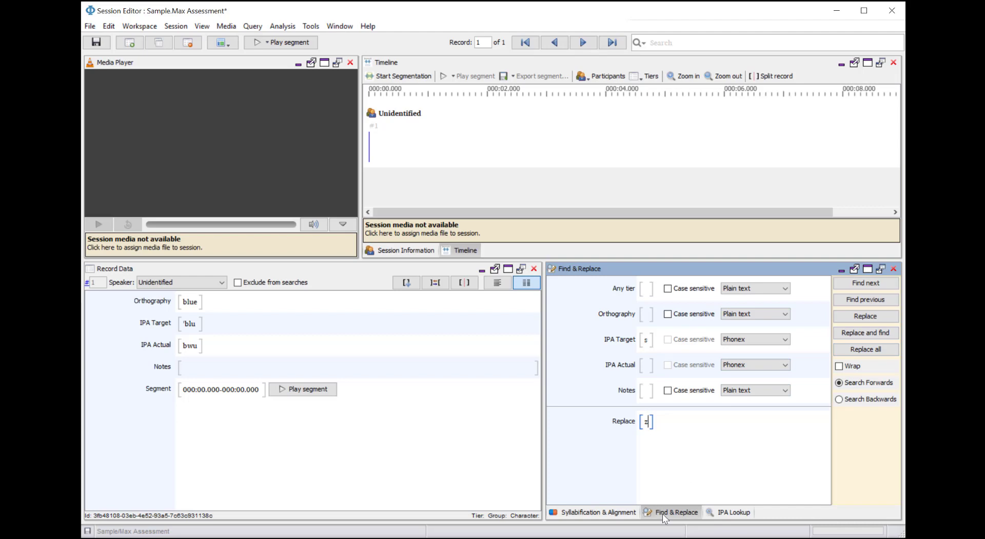
left_click(671, 44)
Add the Speech Analysis view and dock it in the same group as Session Information and Timeline
left_click(202, 26)
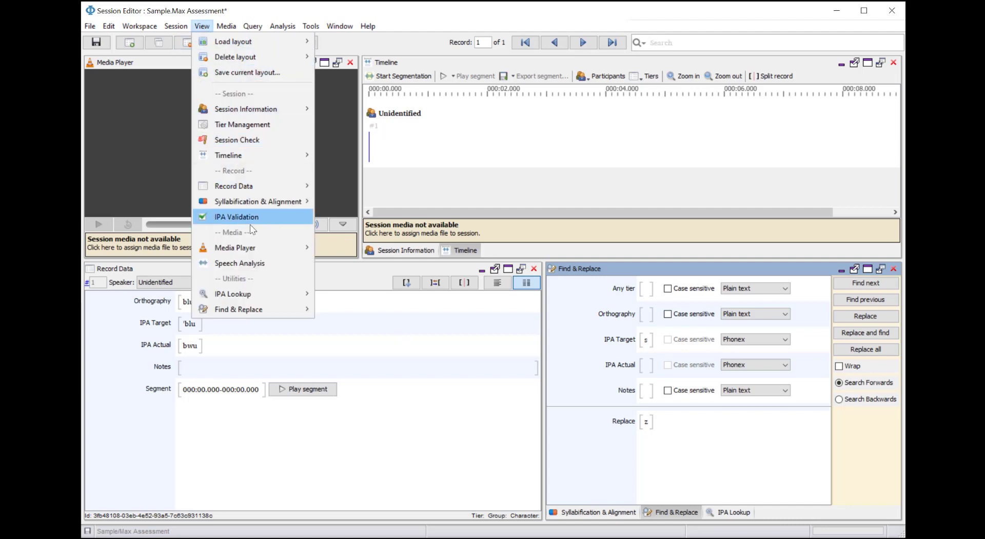
left_click(237, 264)
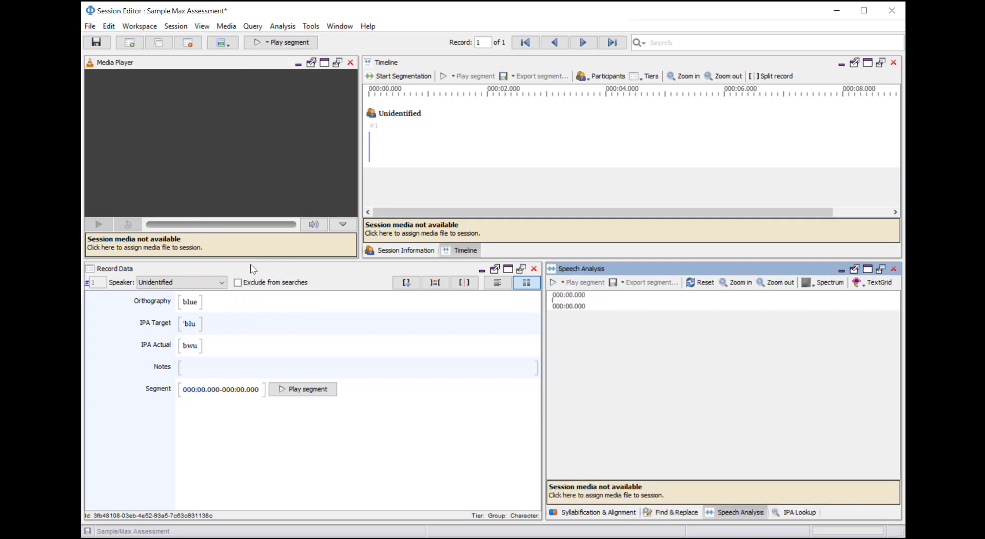
left_click_drag(746, 514, 544, 205)
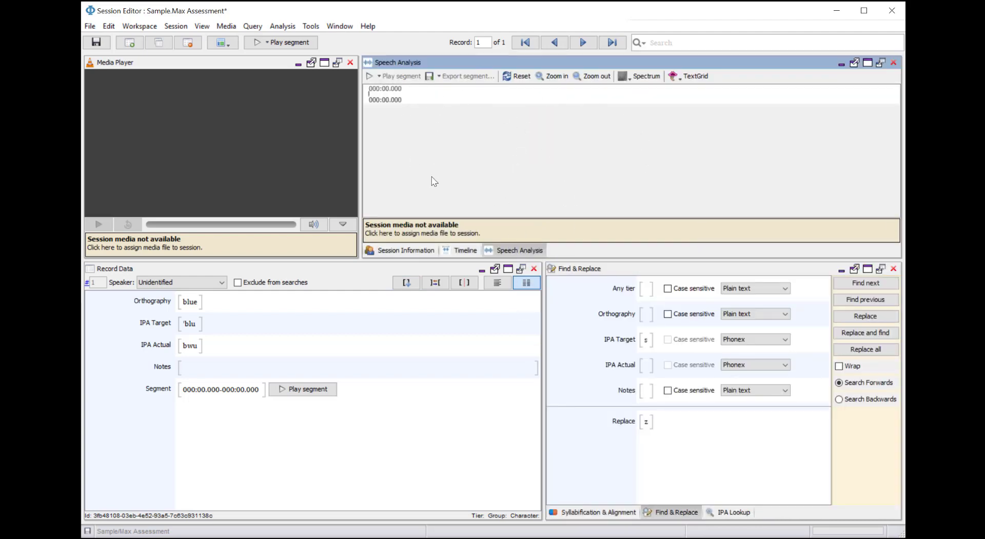
Add the Session Check view and dock it in the same group as Find & Replace and IPA Lookup
left_click(199, 27)
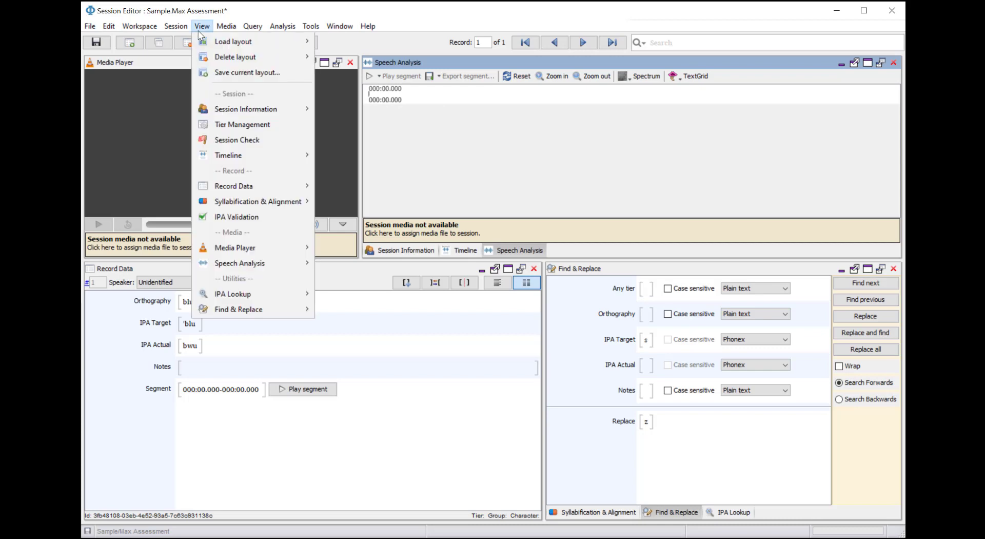
left_click(225, 140)
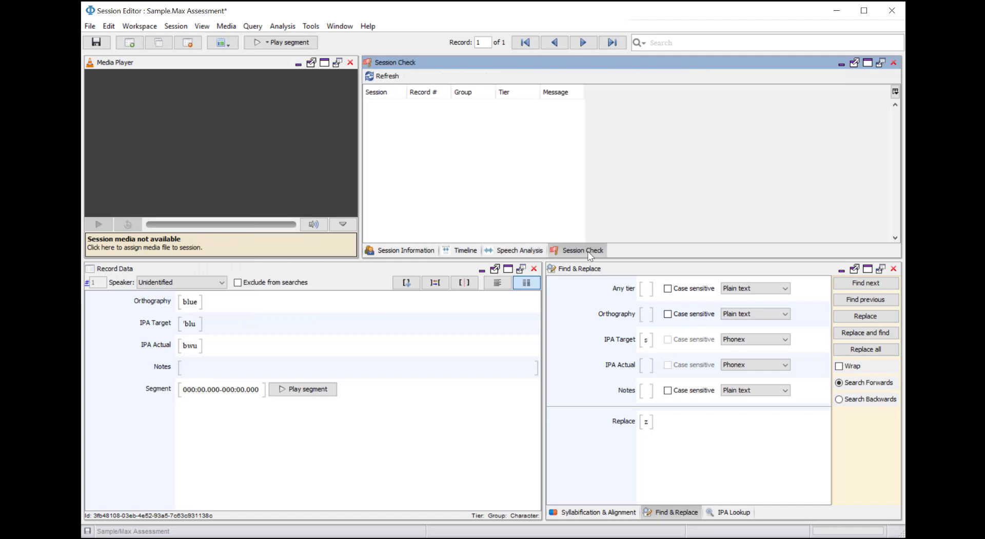
left_click_drag(590, 255, 791, 500)
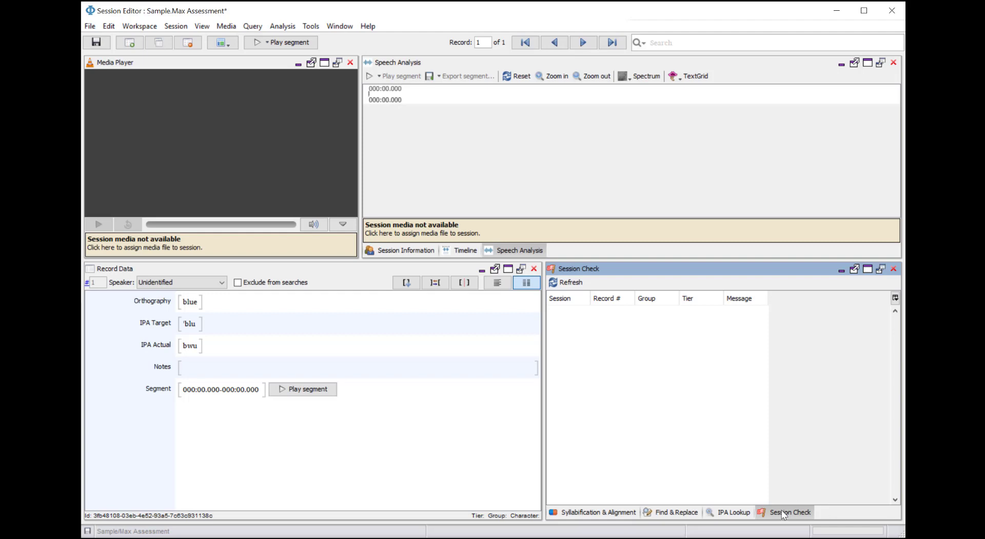
Check the docked views, bringing Speech Analysis and Syllabification & Alignment to the front of their groups
left_click(428, 251)
left_click(462, 251)
left_click(507, 253)
left_click(614, 512)
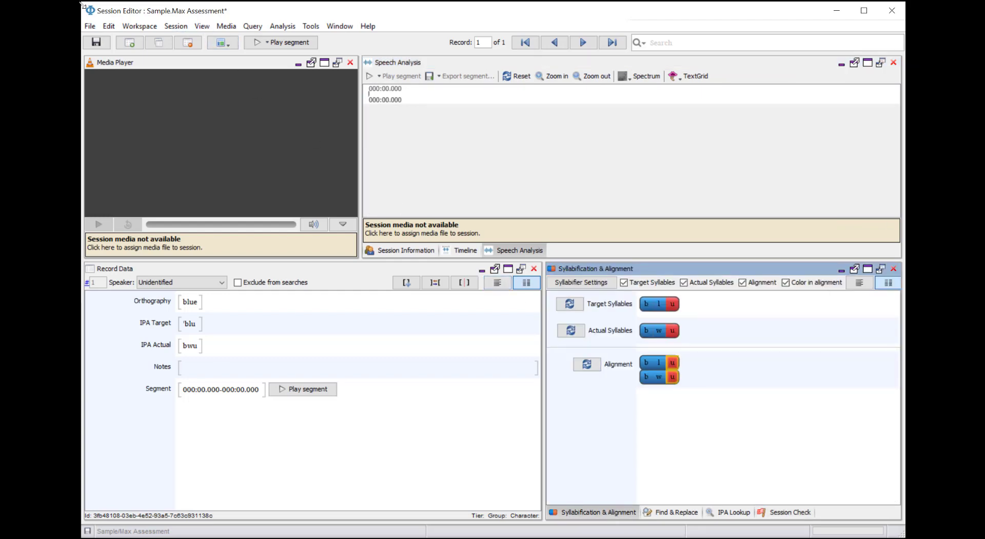
Save the current view arrangement as a layout named "Default Layout"
mouse_move(80, 3)
left_mouse_down()
mouse_move(121, 34)
mouse_move(82, 4)
left_mouse_up()
left_click(203, 29)
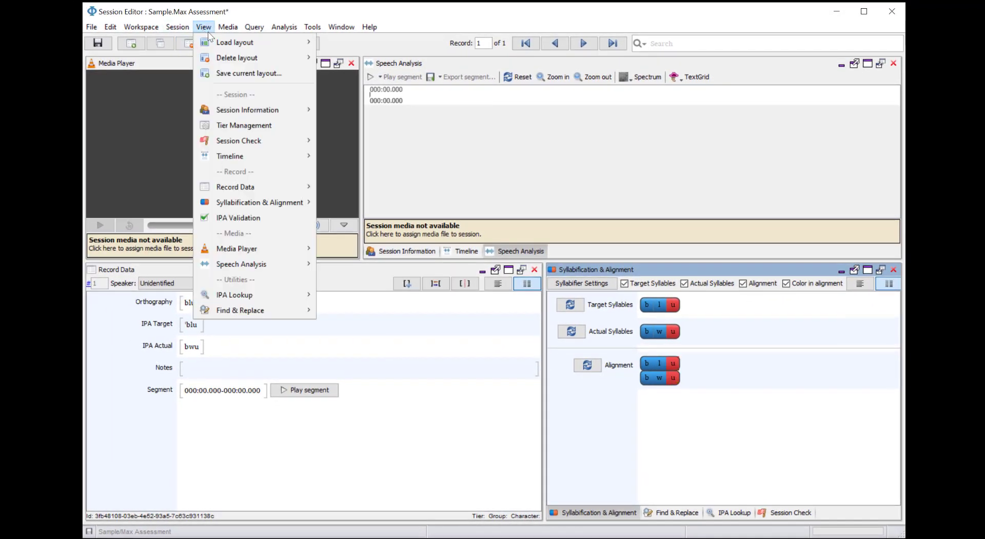
left_click(237, 73)
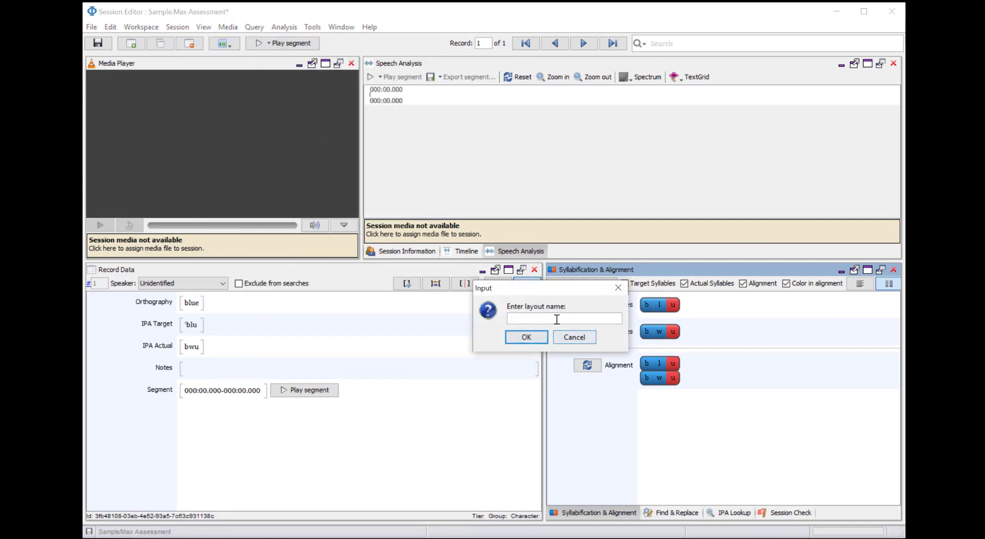
type("Default Layout")
left_click(527, 338)
Load the saved "Default Layout" from the user library
left_click(178, 27)
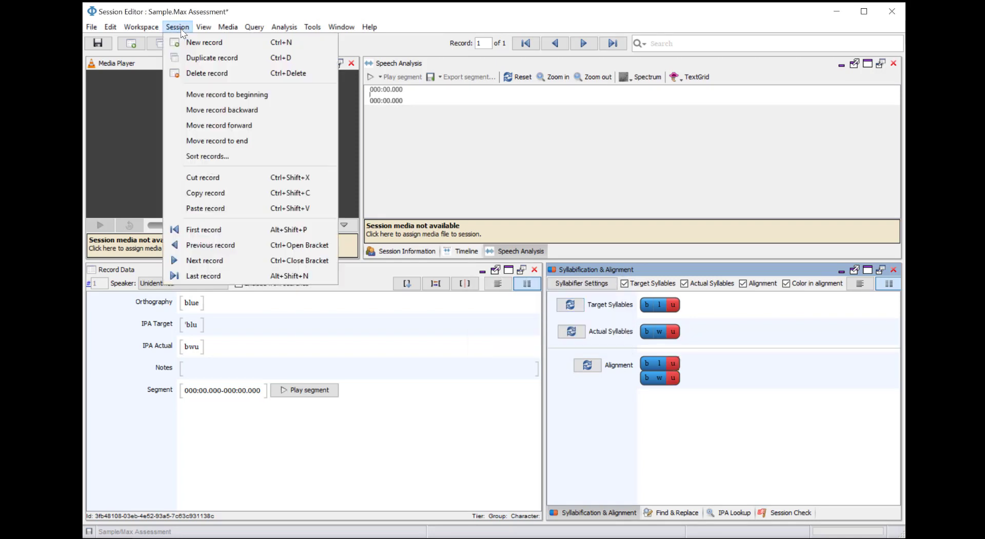
mouse_move(201, 32)
mouse_move(228, 42)
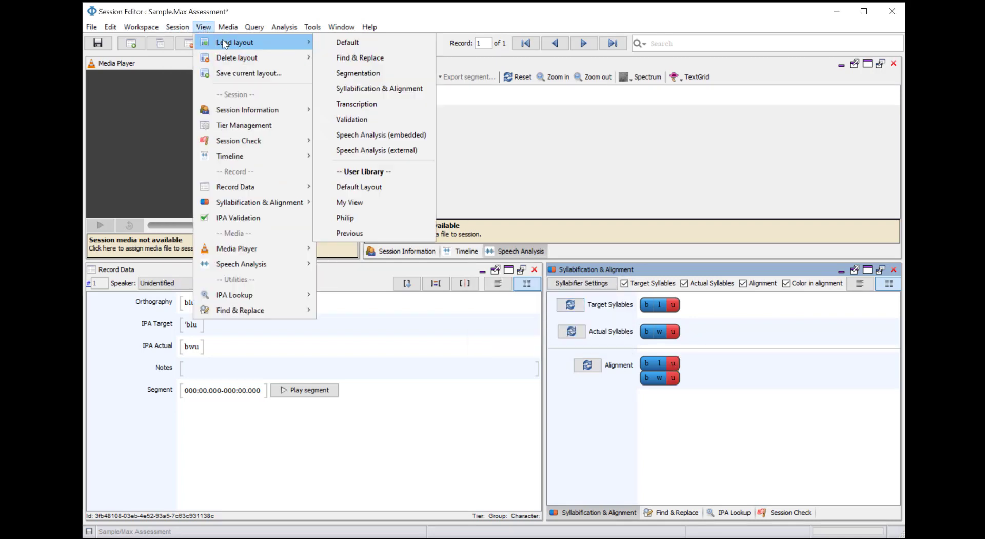
left_click(388, 189)
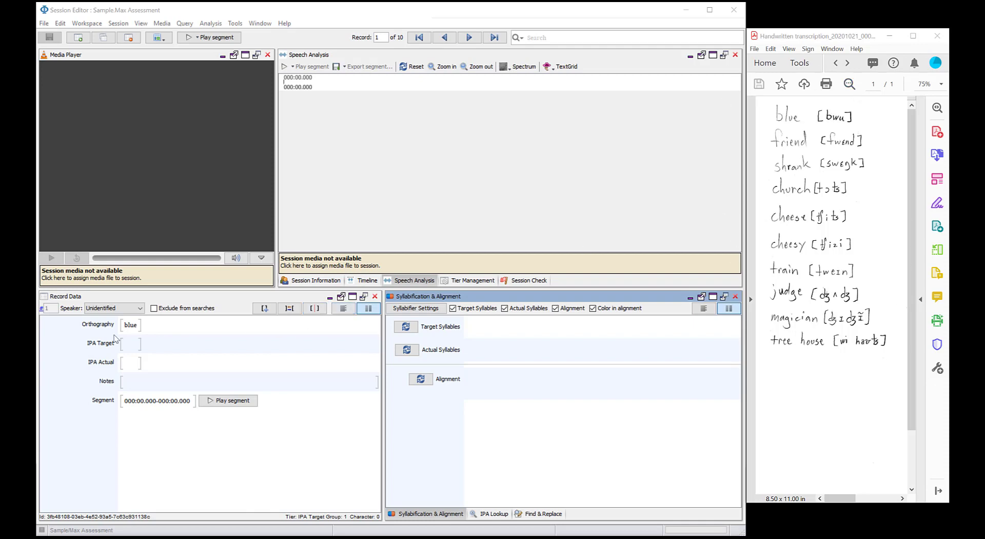
Browse forward through a few session records and return to the "blue" record
left_click(127, 345)
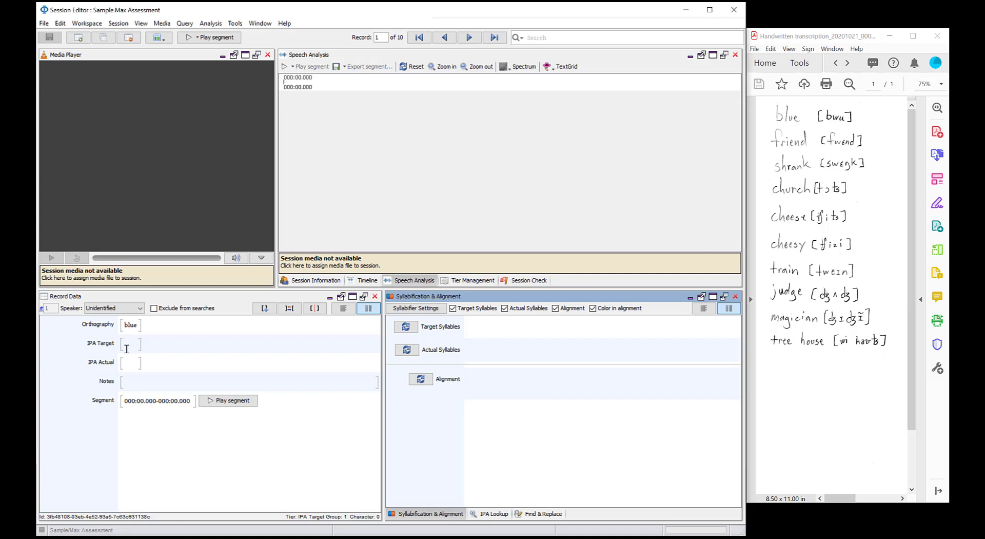
left_click(469, 39)
left_click(469, 39)
left_click(469, 38)
left_click(447, 40)
left_click(447, 40)
left_click(447, 40)
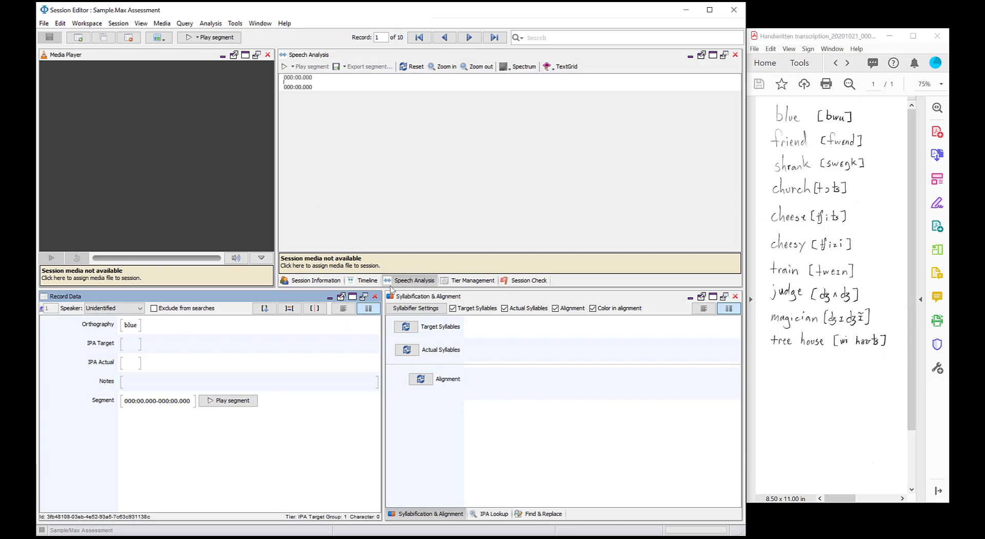
Bring up IPA Lookup for the "blue" record and set its IPA dictionary to English (eng-legacy)
left_click(486, 515)
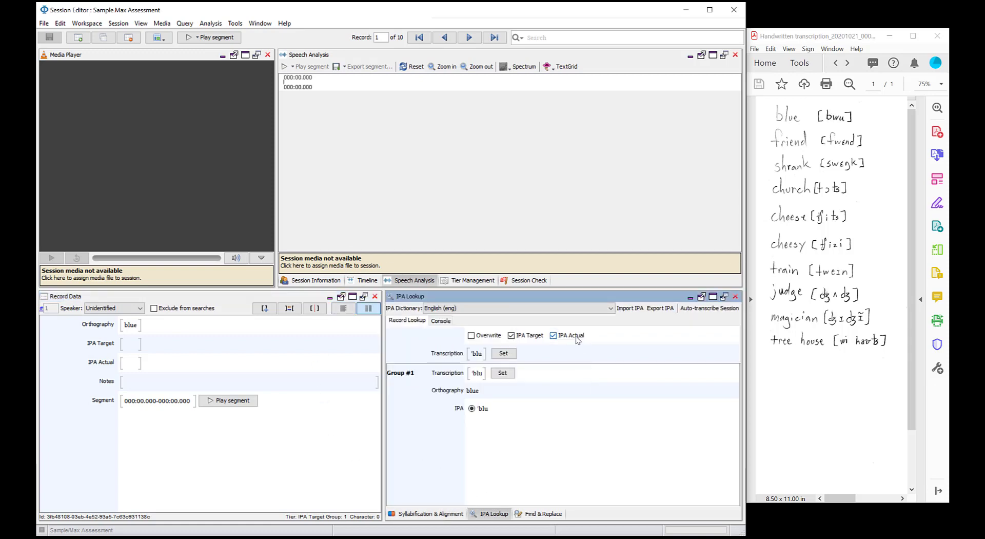
left_click(569, 311)
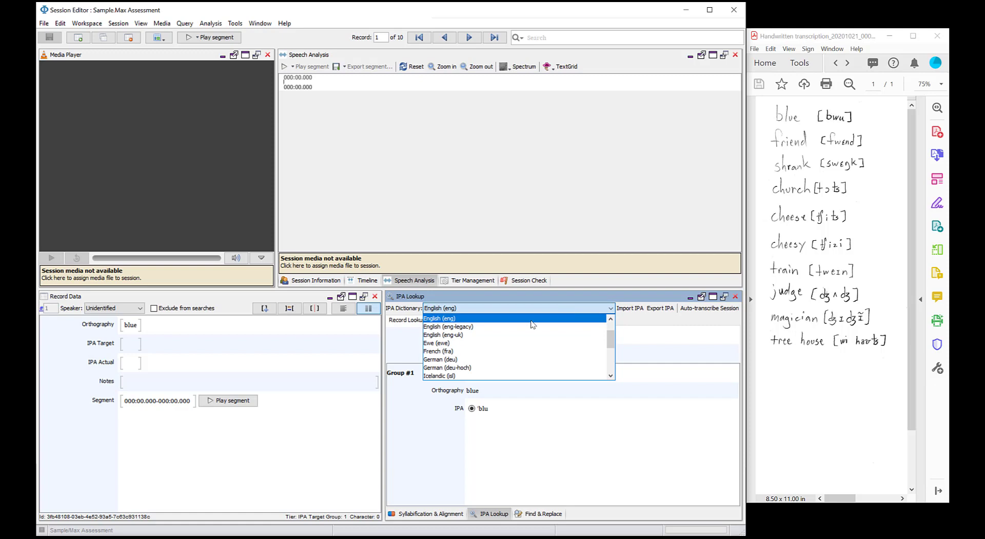
left_click(479, 330)
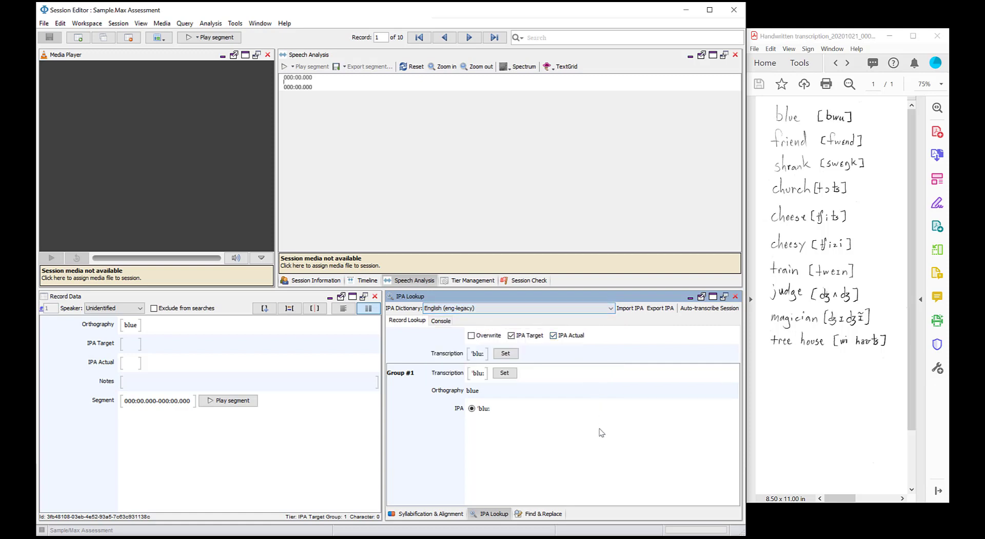
left_click(581, 310)
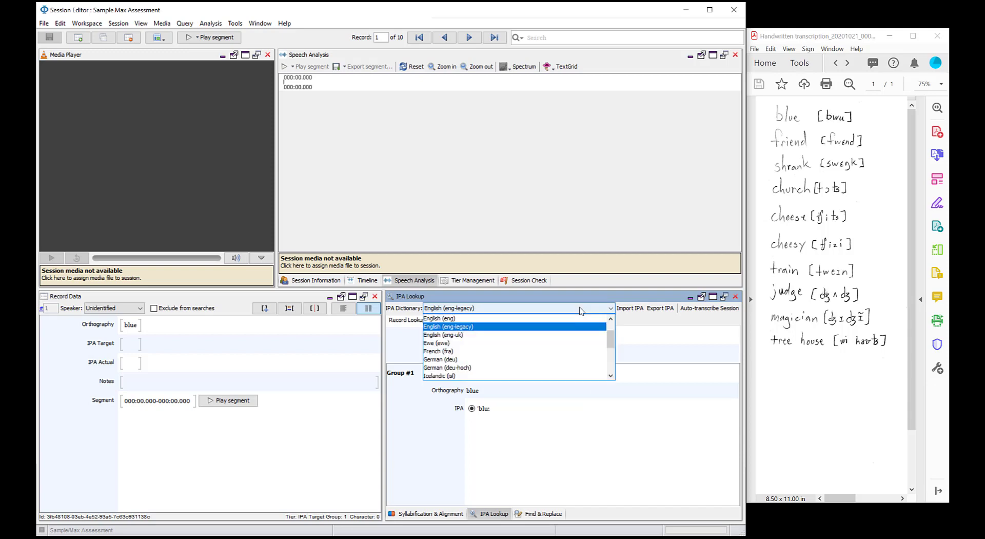
left_click(580, 309)
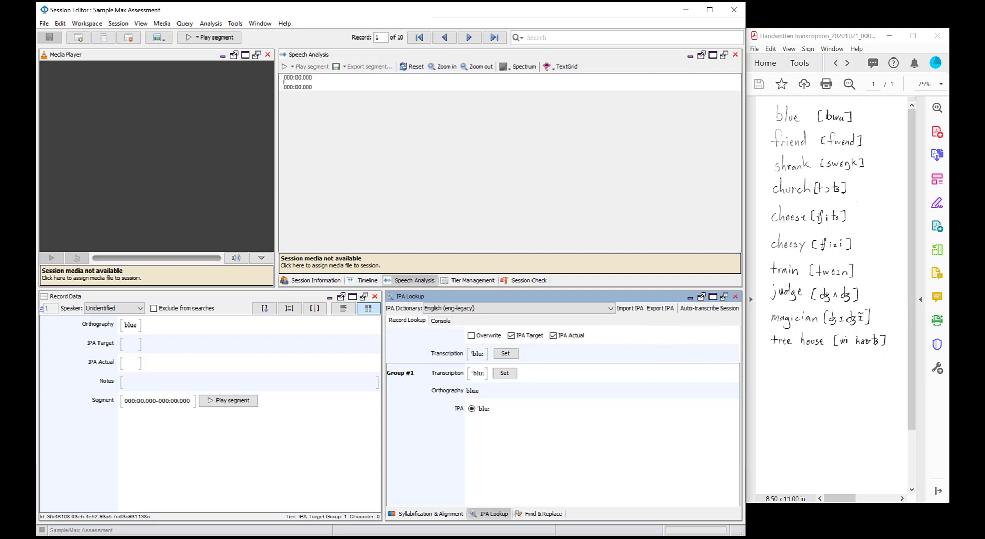
Auto-transcribe the session, filling the IPA Target and IPA Actual tiers for all records
left_click(865, 538)
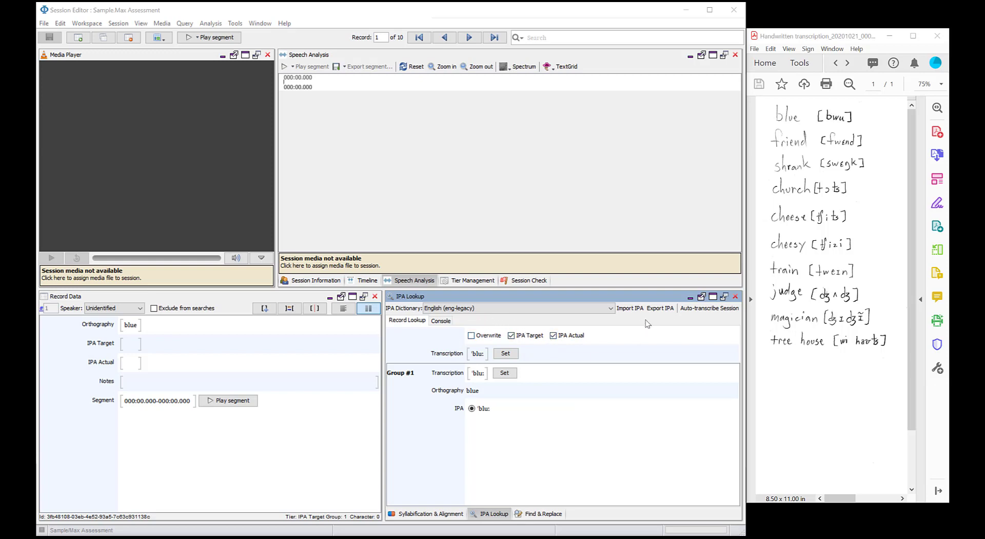
left_click(708, 308)
left_click_drag(406, 148, 632, 203)
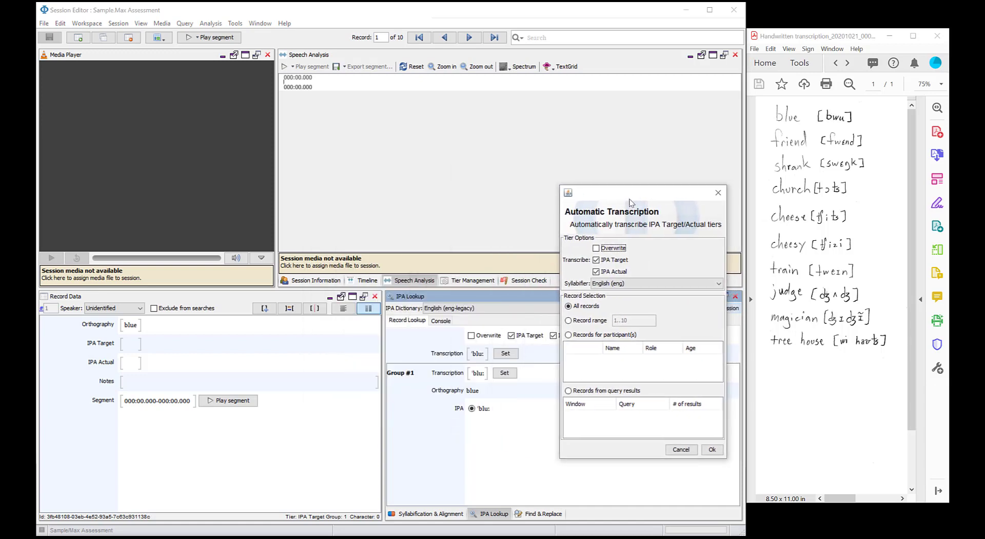
left_click(598, 273)
left_click(712, 451)
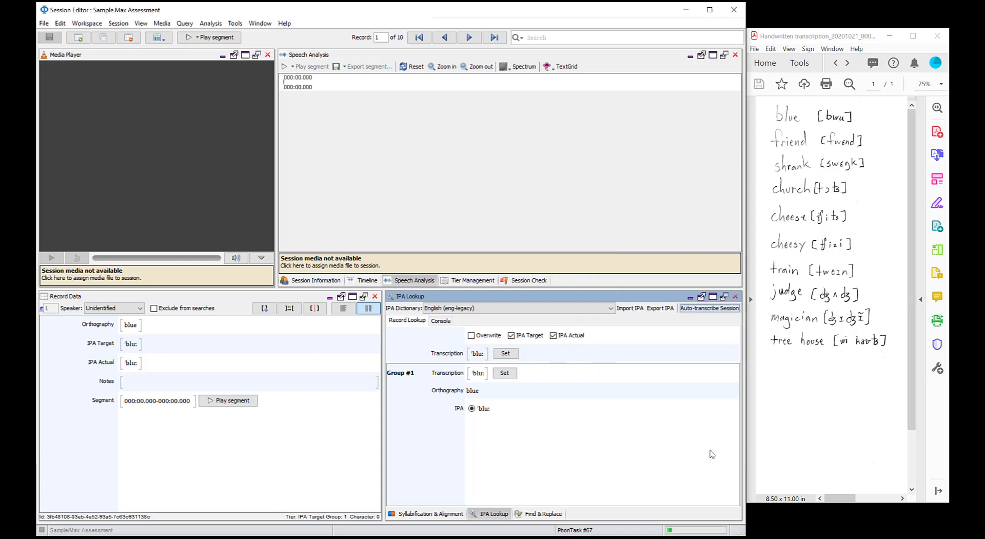
Check the "friend" record's tiers, then set the IPA Actual of the "blue" record to ˈbwu
left_click(473, 38)
left_click_drag(123, 344, 130, 363)
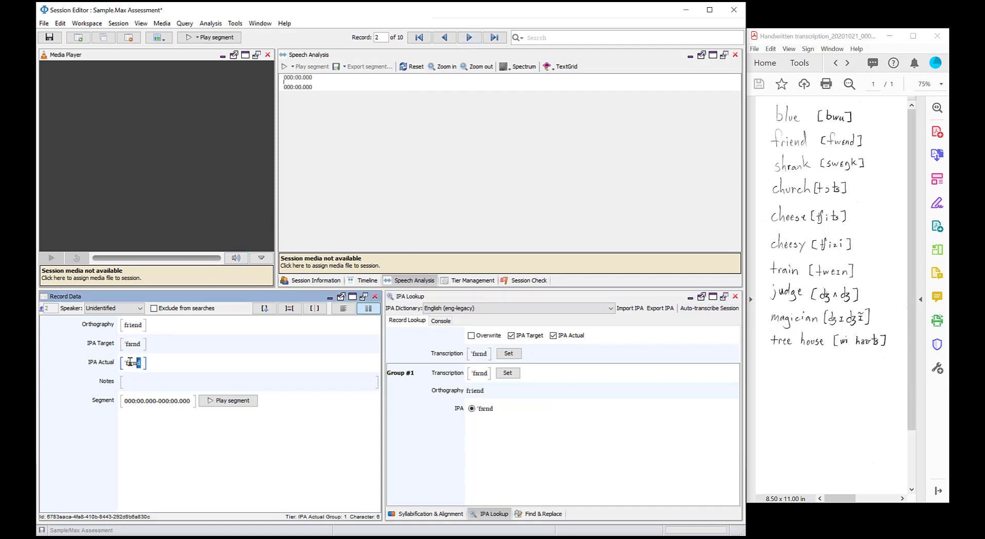
left_click(444, 37)
double_click(134, 364)
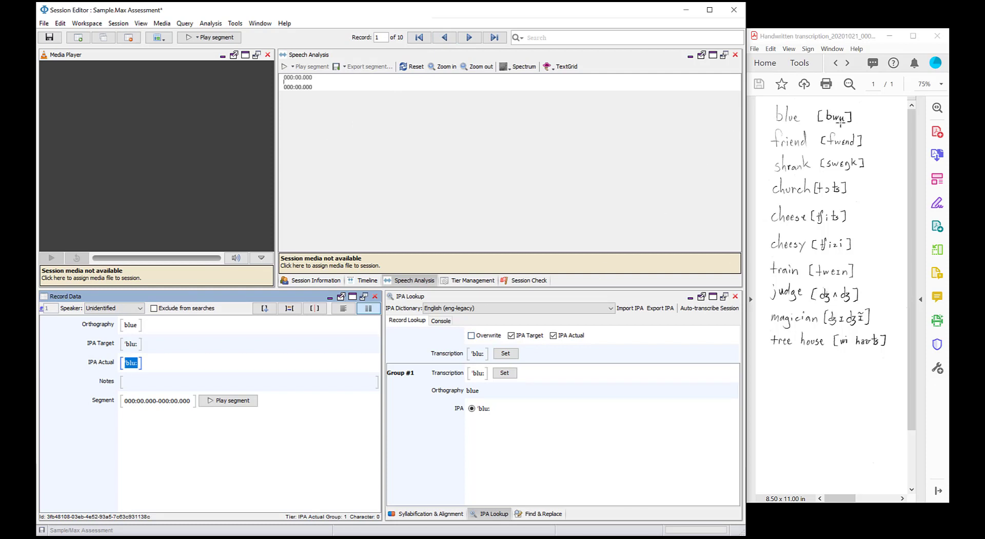
key("Right")
type("wu")
key("Delete")
key("Delete")
key("Delete")
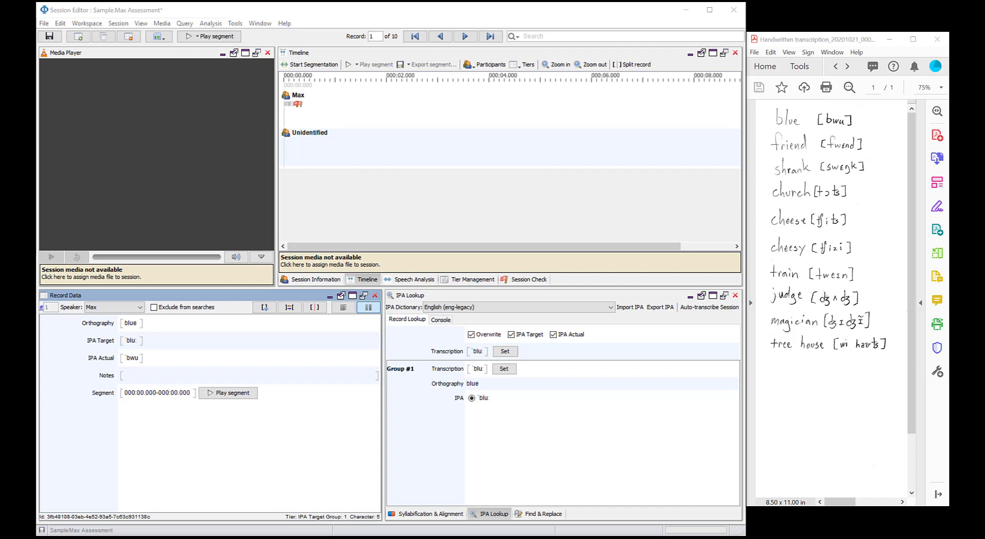
Enter the length mark ":" at the end of the "blue" record's IPA Target
left_click(126, 340)
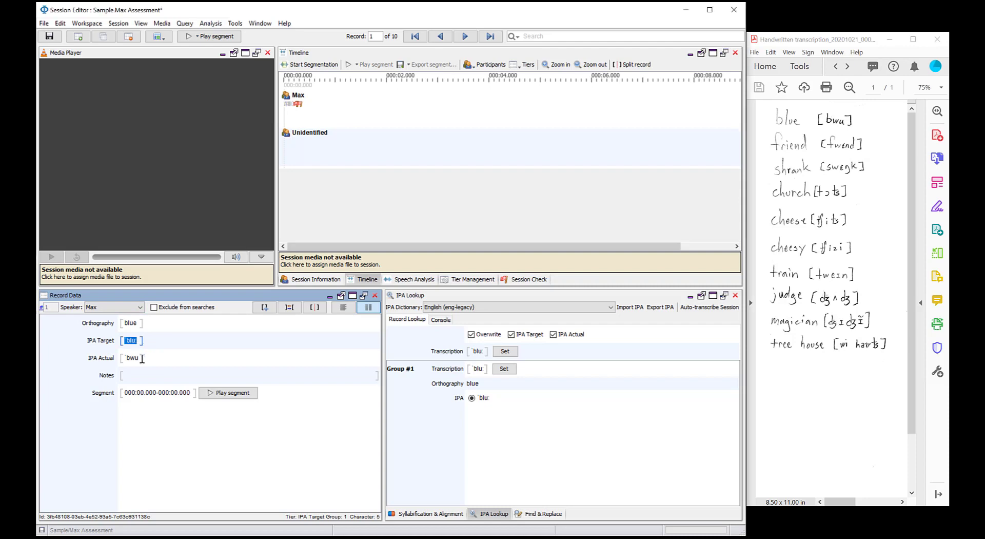
left_click(142, 359)
left_click(176, 371)
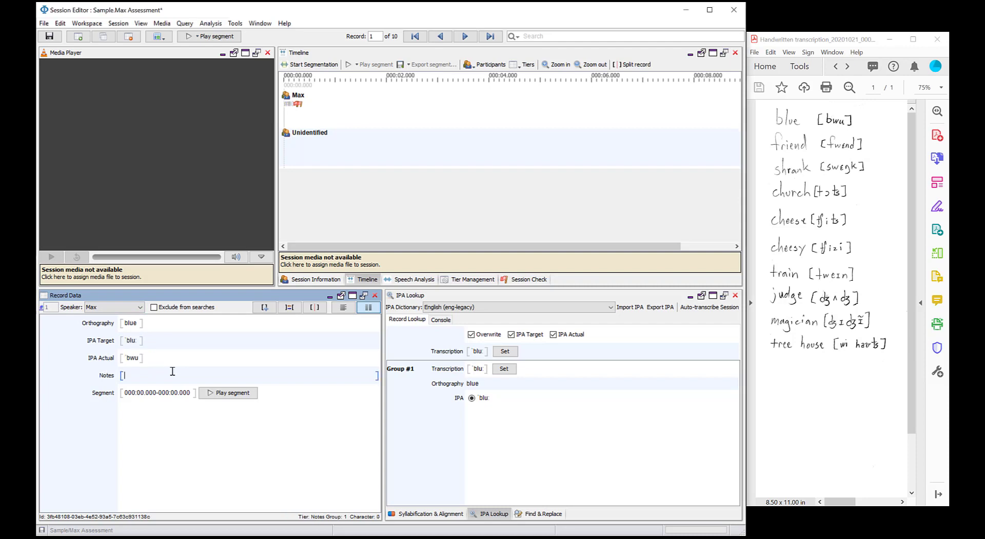
left_click(137, 341)
left_click(137, 341)
type(":")
left_click(138, 357)
left_click_drag(138, 358, 147, 360)
left_click(139, 342)
Set the "friend" record's IPA Actual to ˈfwɛnd and go on to the "shrank" record
left_click(472, 35)
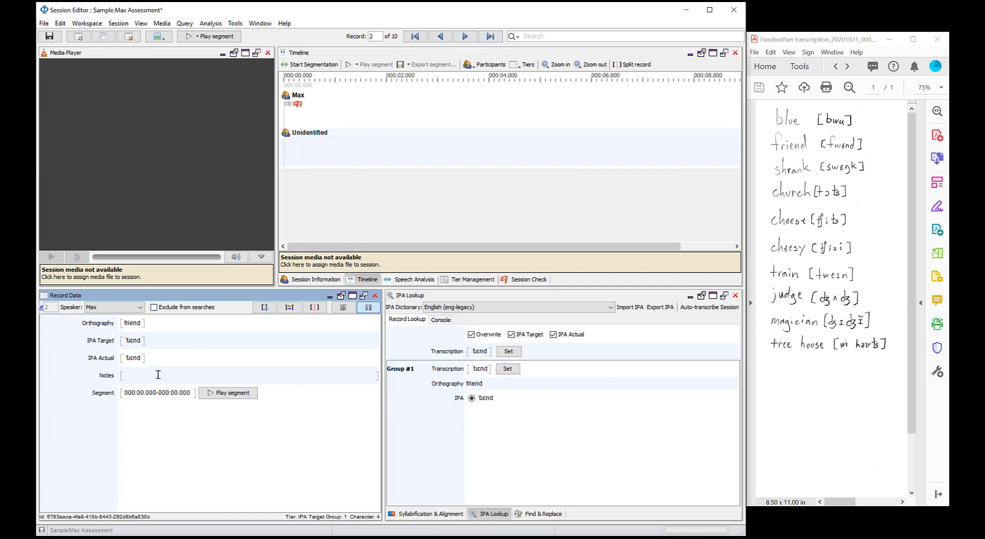
left_click(134, 359)
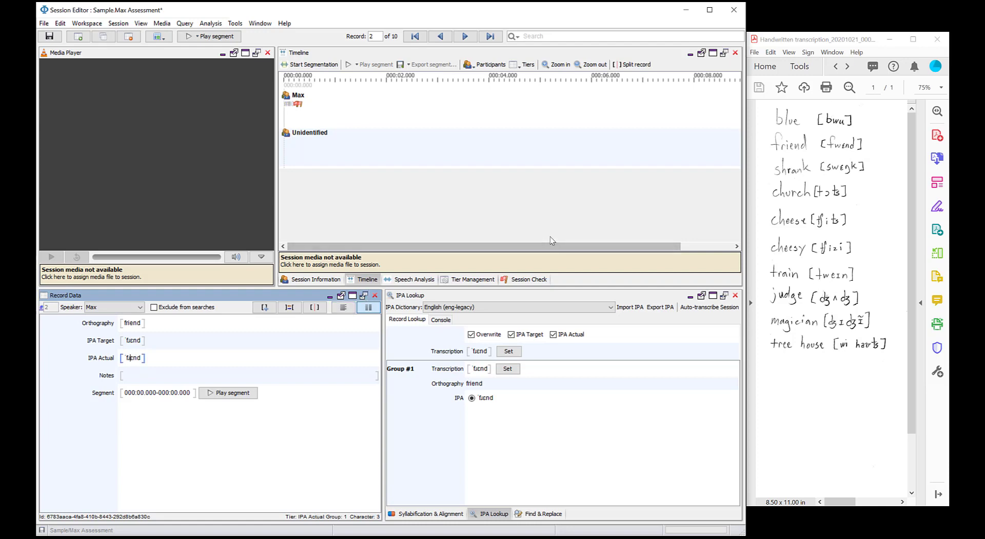
type("w")
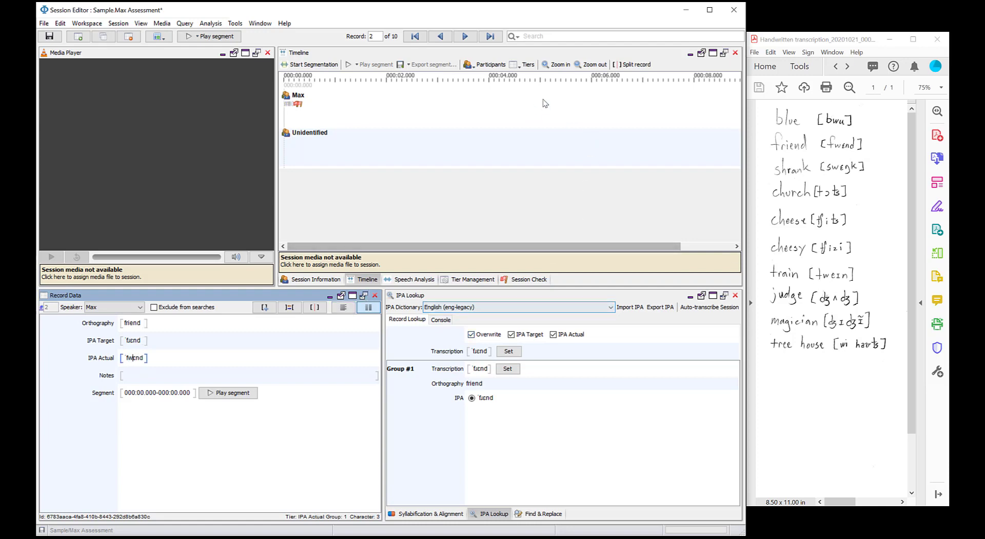
left_click(475, 37)
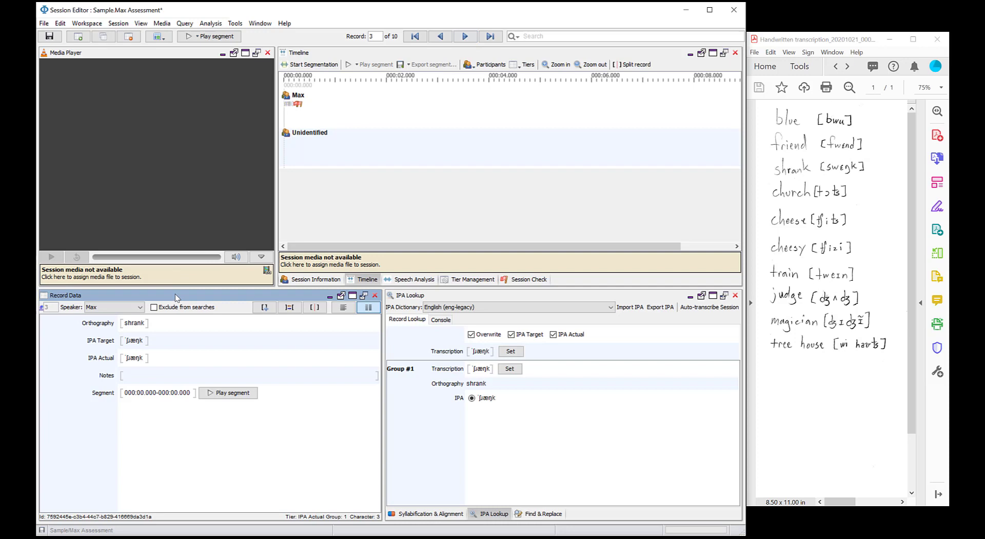
Replace the opening consonants and vowel in the "shrank" record's IPA Actual with sw
left_click(129, 358)
type("w")
key("BackSpace")
type("s")
key("BackSpace")
type("w")
key("BackSpace")
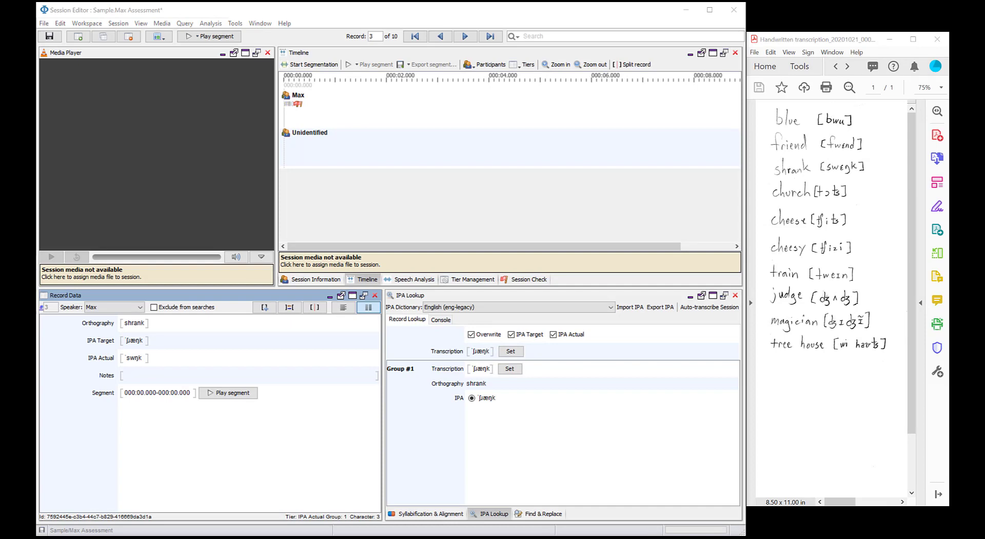
Bring up the IPA Map, then enlarge and narrow it beside the Record Data view
left_click(236, 25)
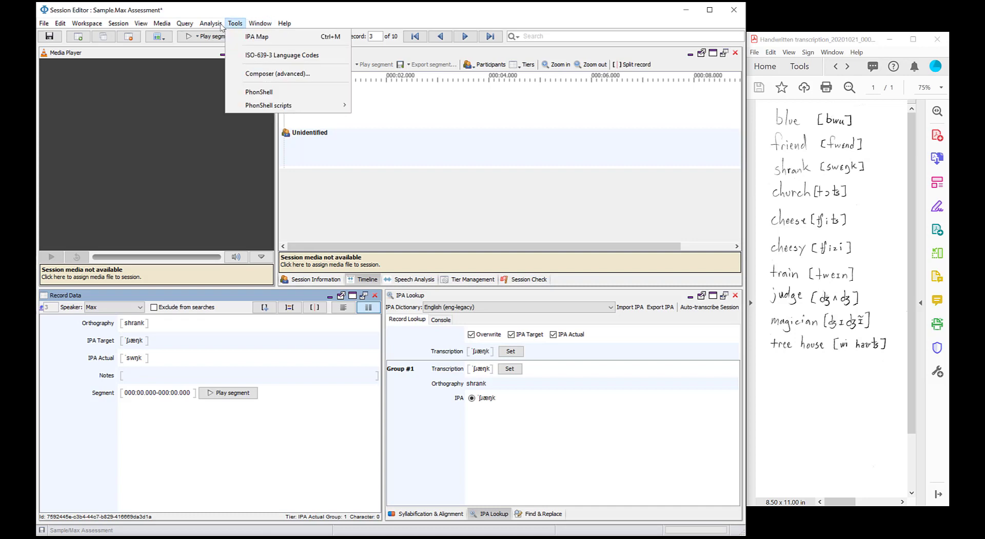
left_click(242, 36)
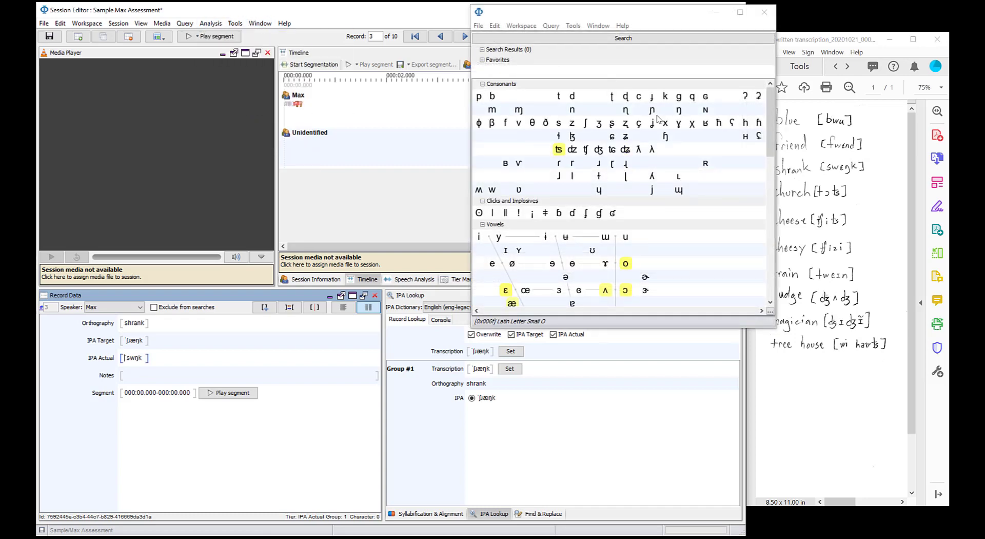
left_click_drag(649, 14, 621, 15)
left_click_drag(620, 355, 626, 533)
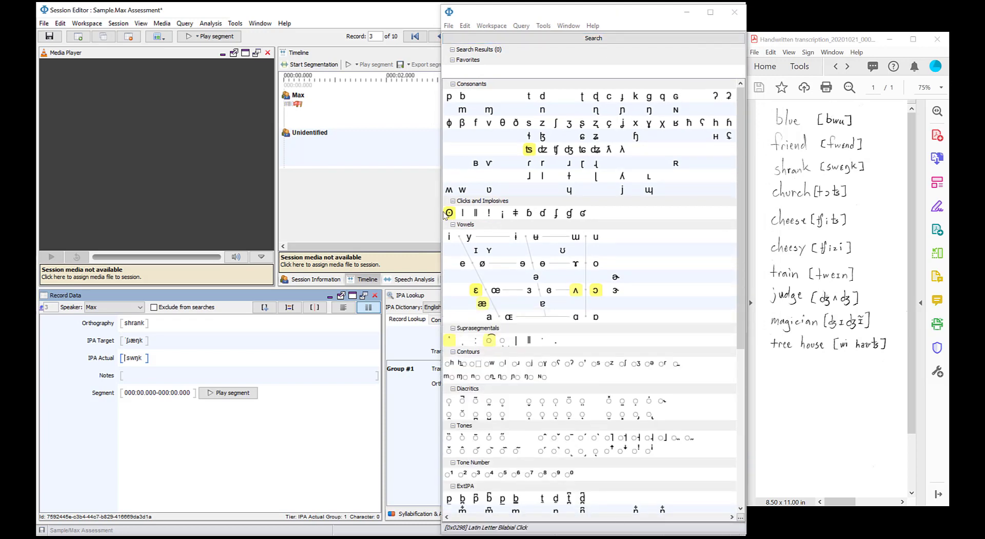
left_click_drag(442, 217, 477, 223)
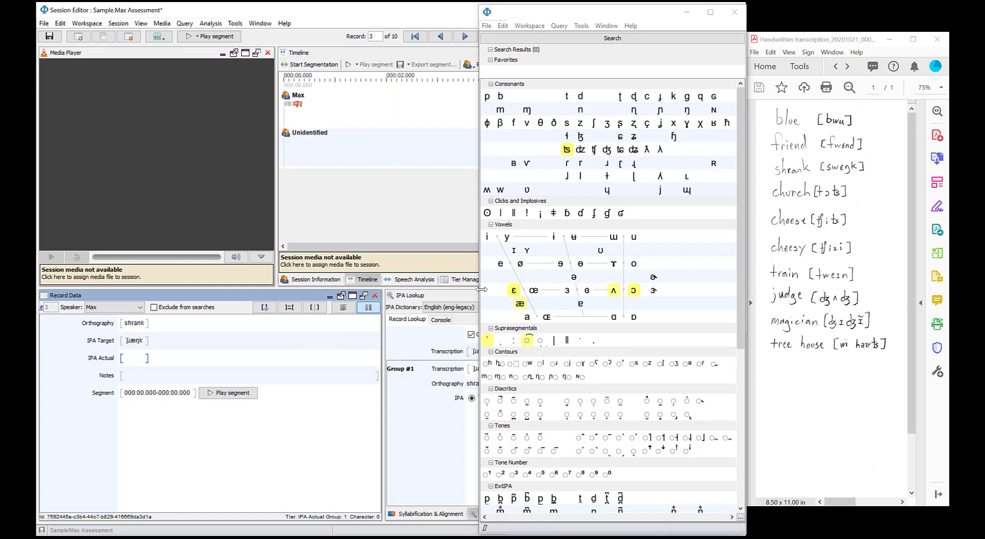
Enter ˈswɛŋk as the "shrank" record's IPA Actual, inserting the stress mark and special symbols from the IPA Map
left_click(488, 341)
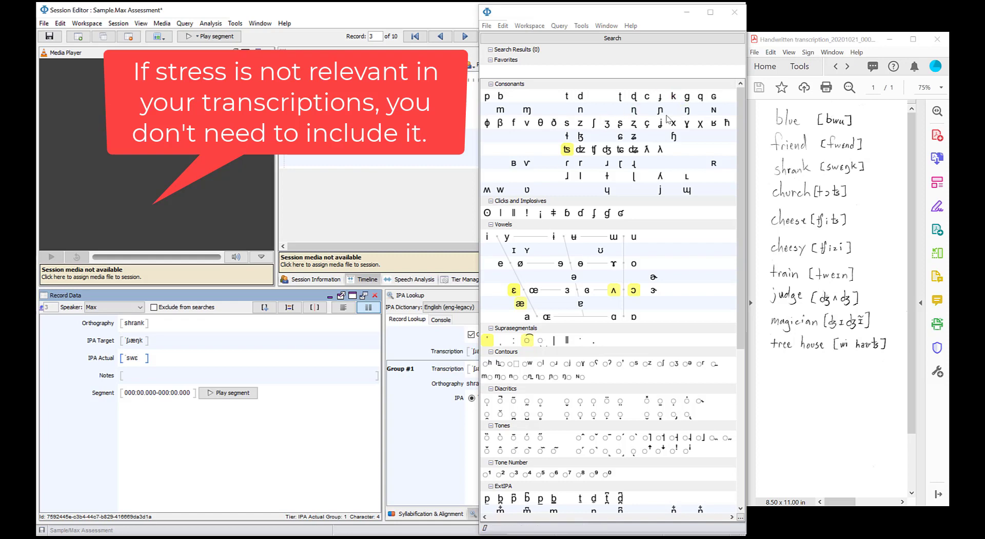
left_click(686, 110)
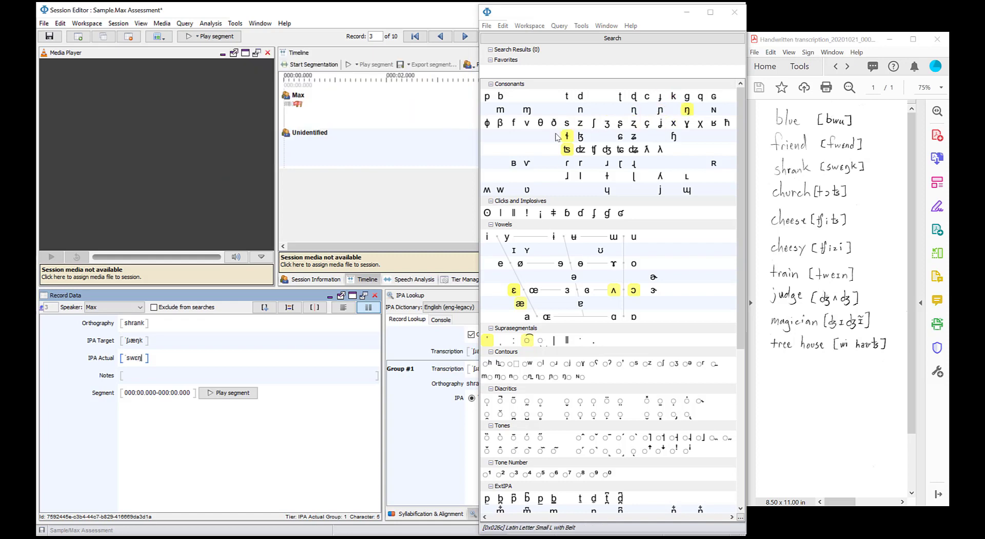
type("k")
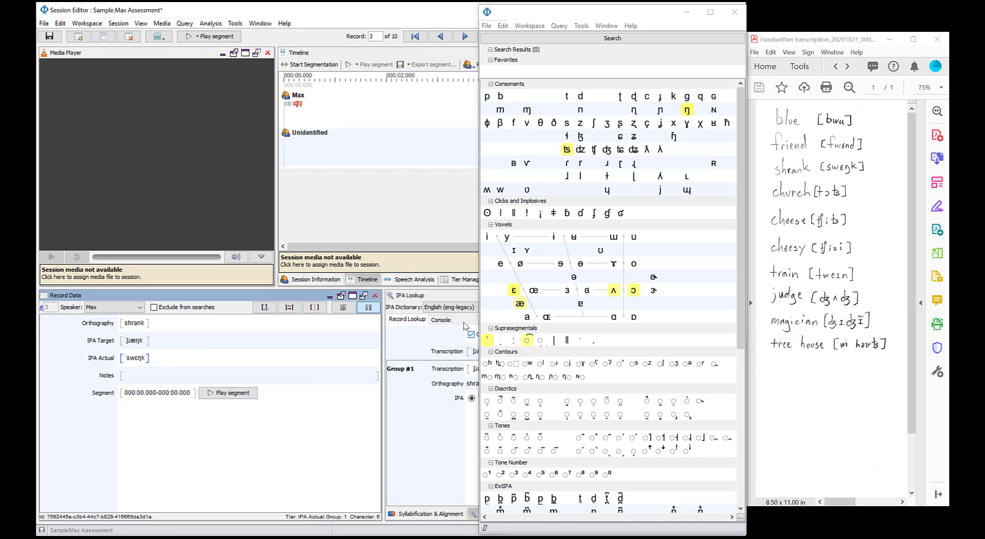
Examine the IPA Map's symbol details and its display options, including section jumps, font size and recently used highlighting
mouse_move(515, 255)
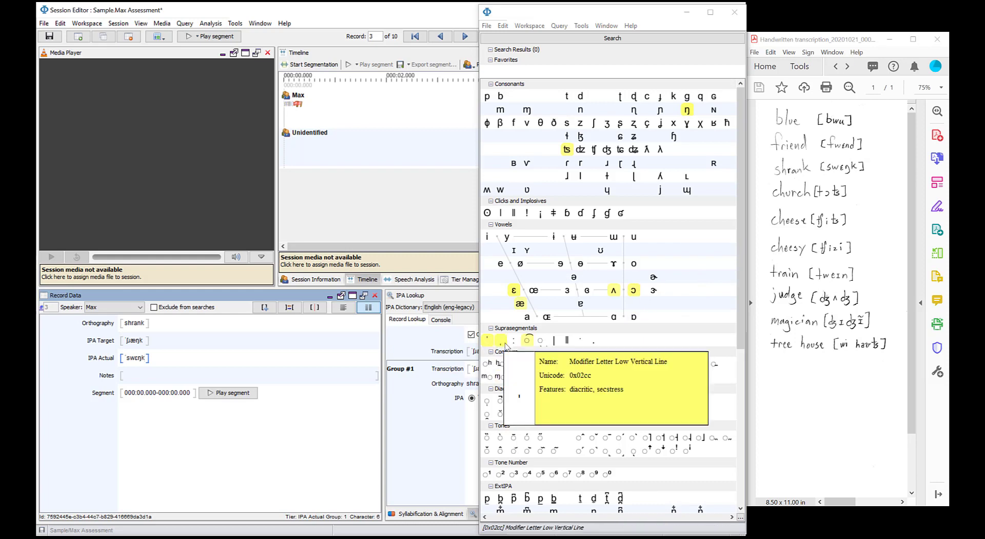
right_click(677, 309)
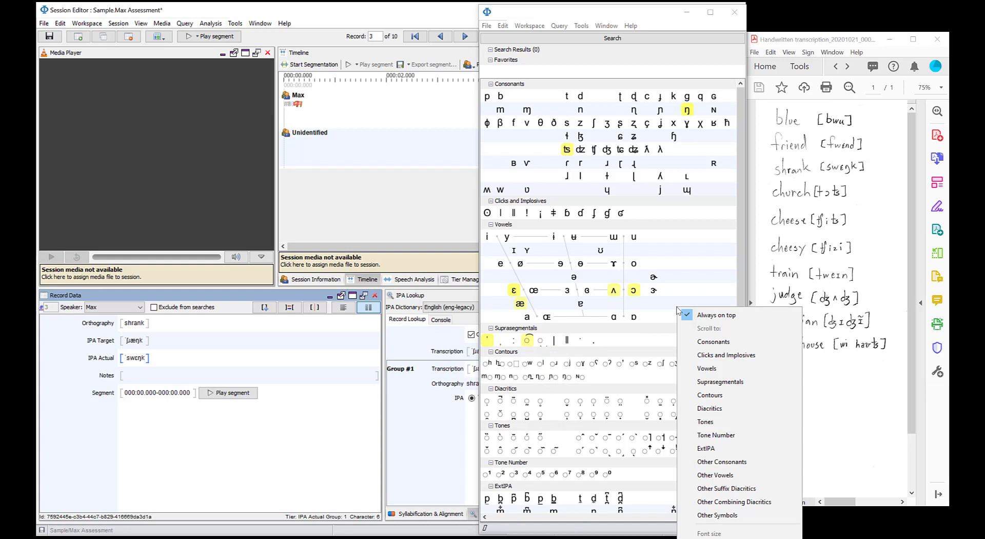
left_click(673, 238)
right_click(637, 192)
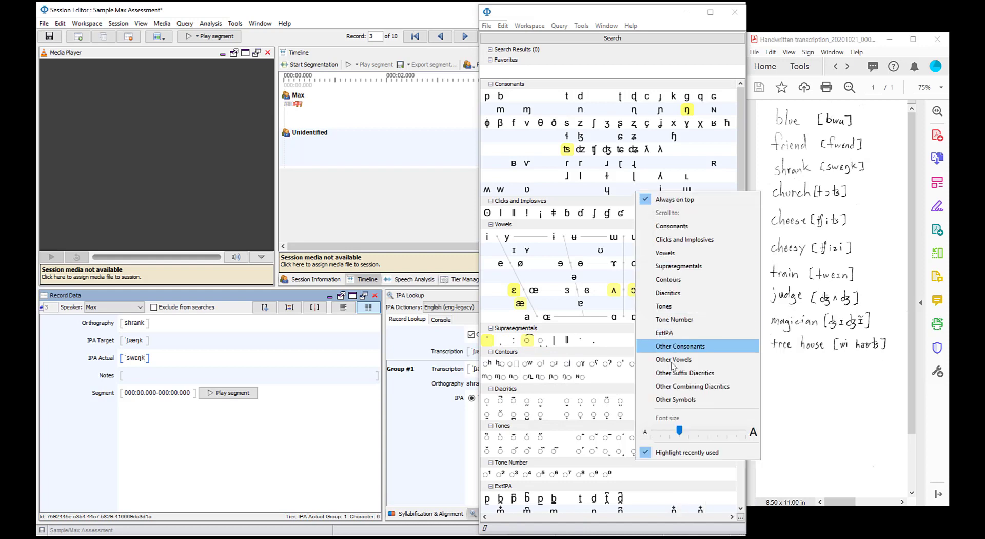
left_click(574, 198)
right_click(578, 190)
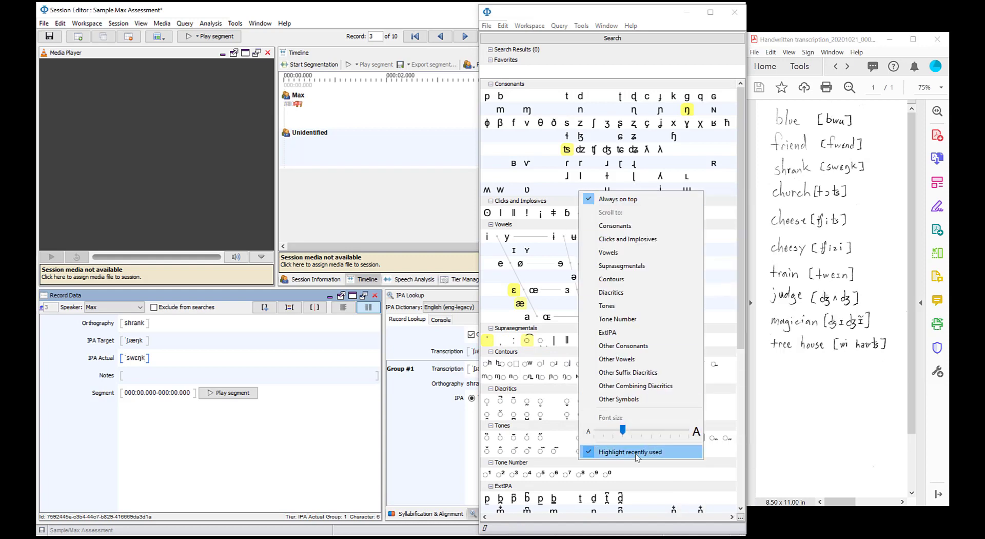
left_click(741, 254)
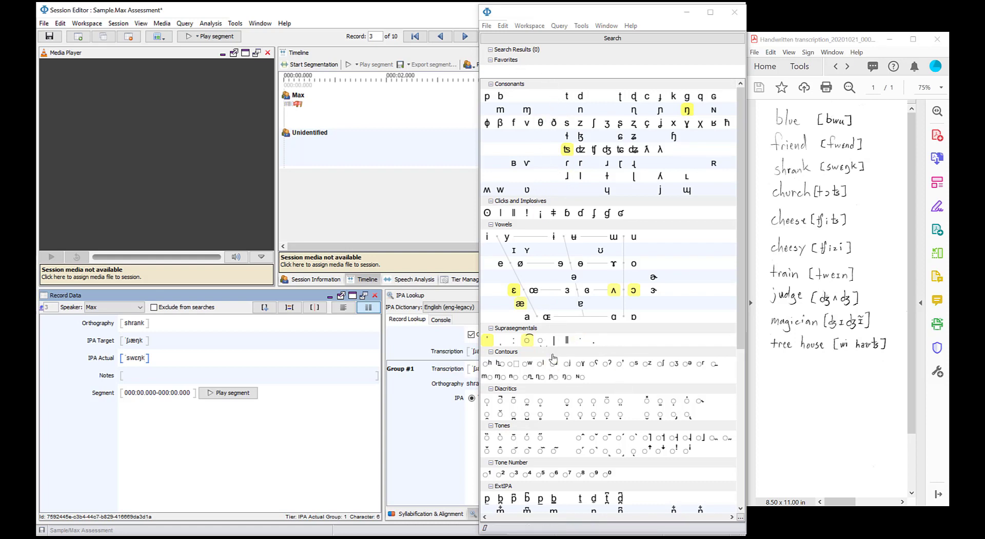
Add the aspiration diacritic ʰ, the consonant ɹ and the affricate ʦ to the IPA Map's favorites
right_click(490, 367)
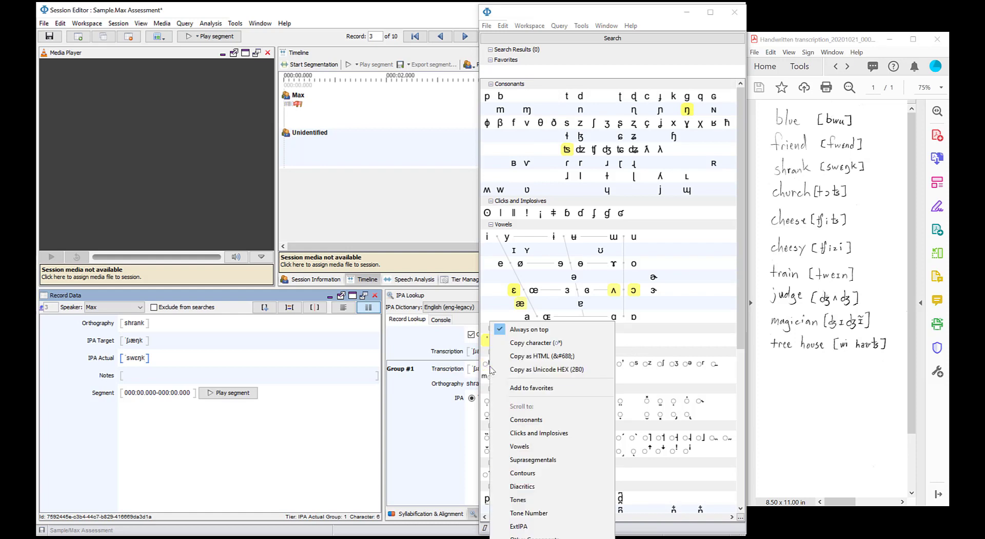
left_click(518, 389)
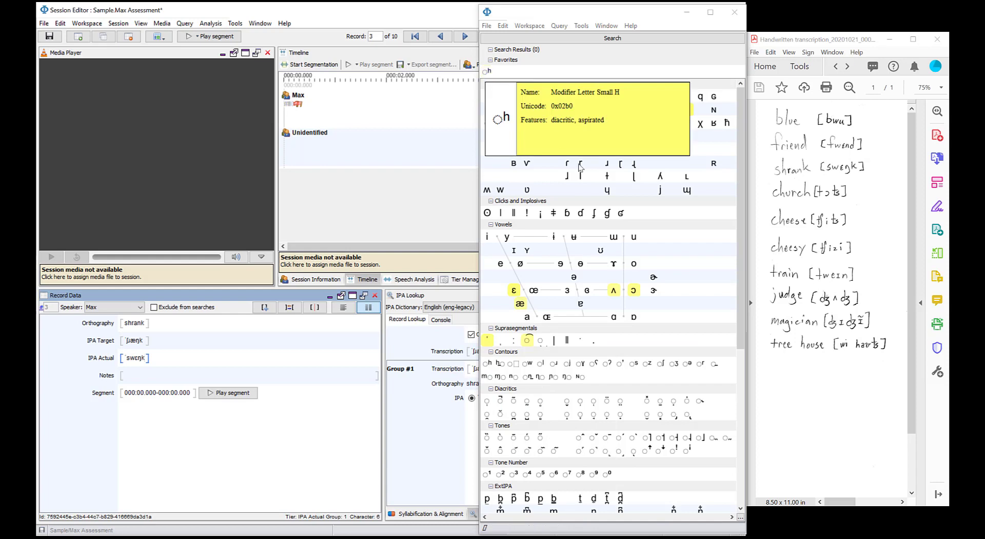
right_click(609, 168)
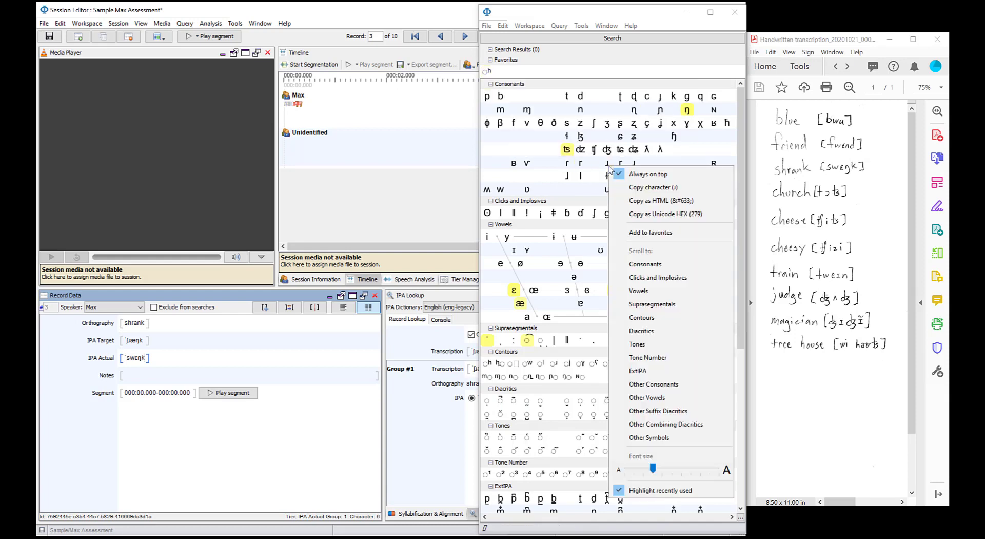
left_click(662, 234)
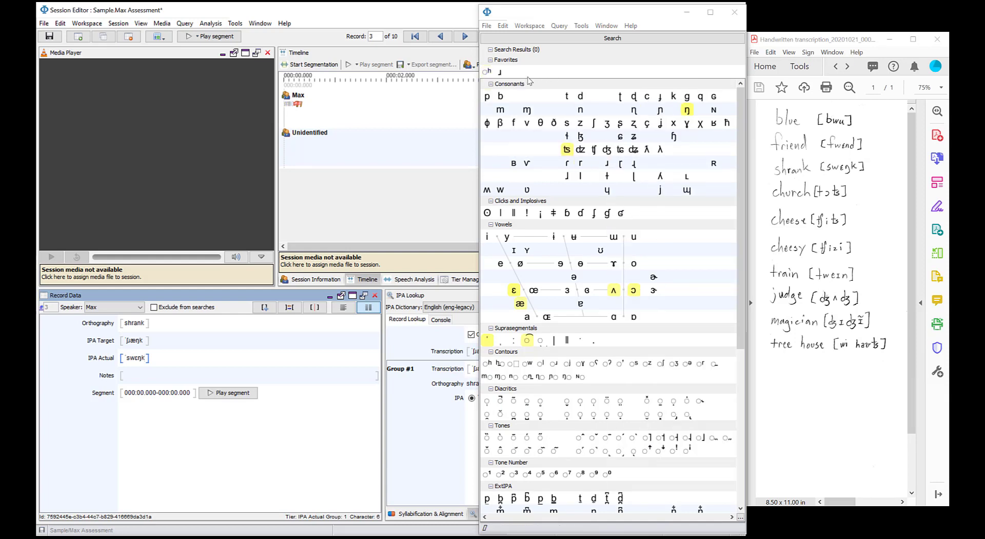
right_click(569, 154)
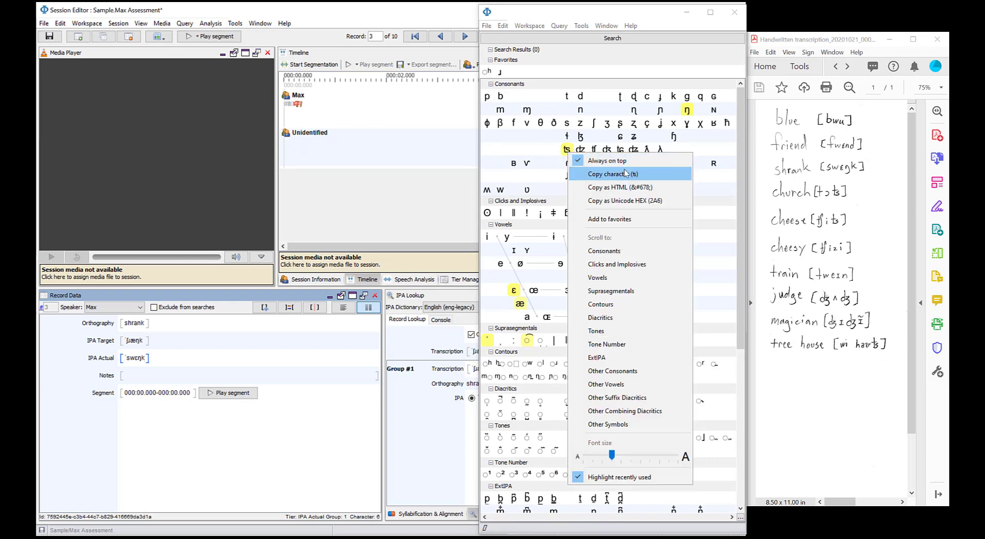
left_click(638, 224)
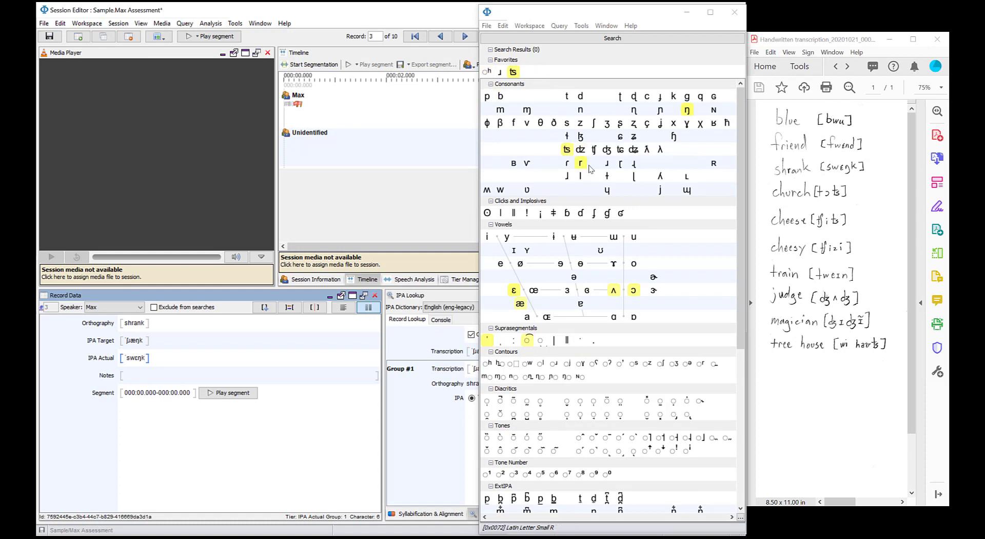
Jump the IPA Map to its Vowels section and back to Consonants
right_click(520, 145)
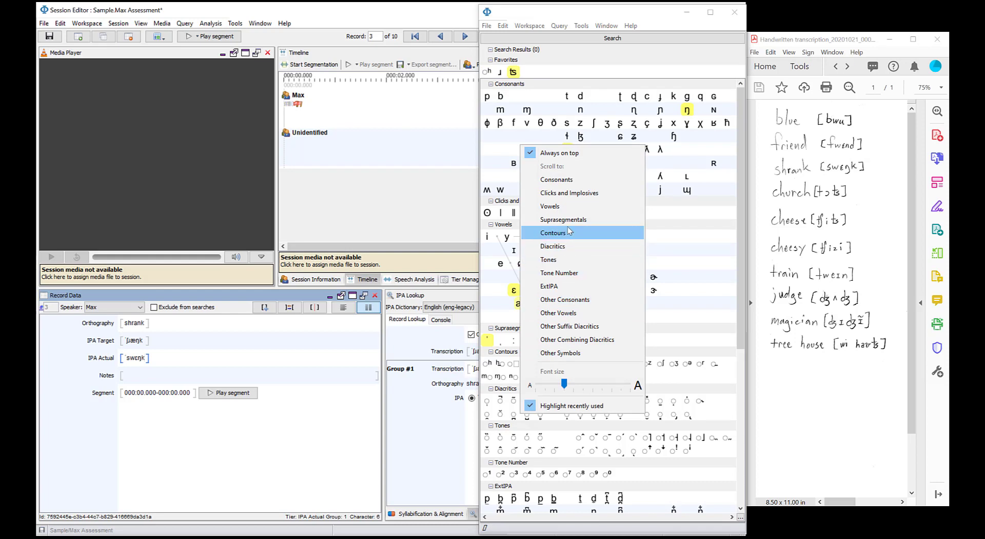
left_click(567, 205)
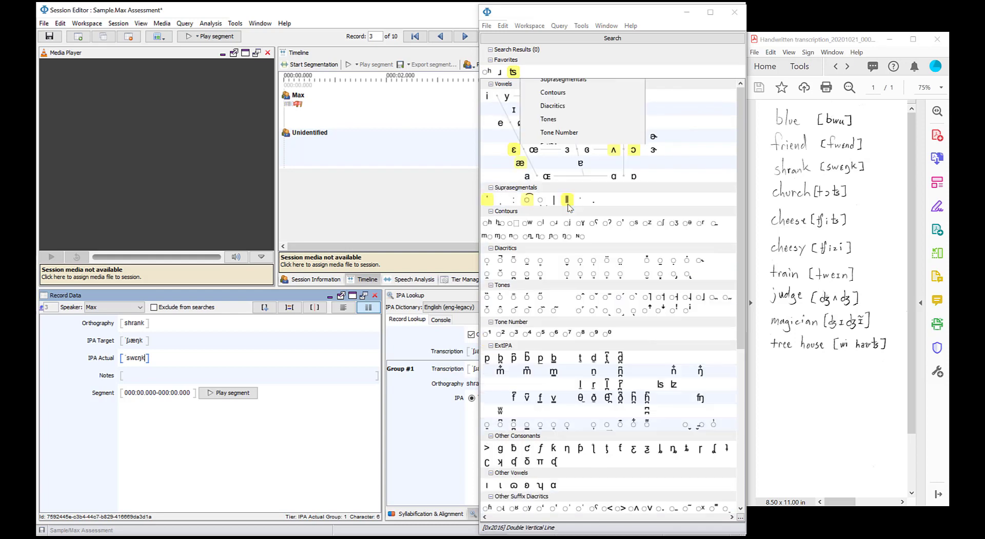
right_click(683, 148)
left_click(720, 182)
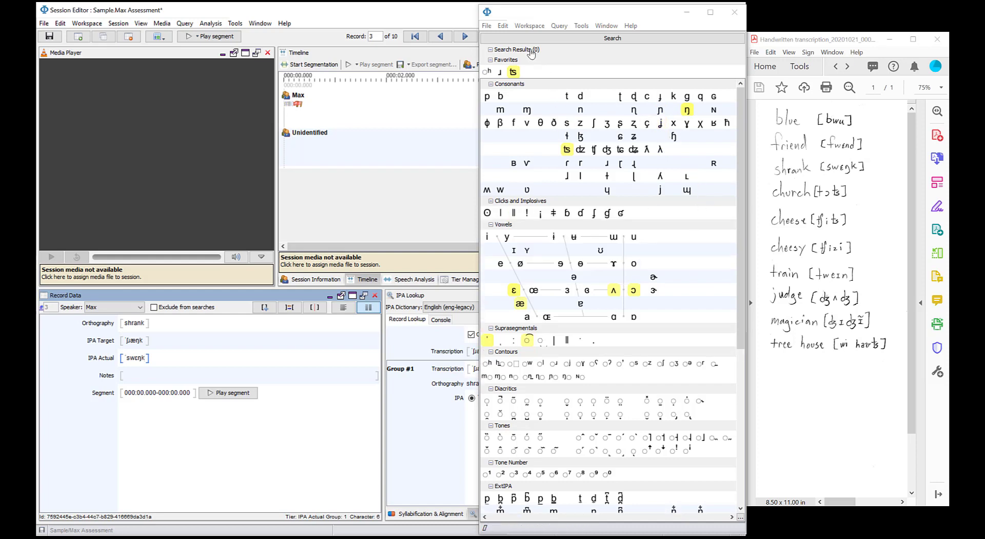
Search the IPA Map for "esh", look over the matching symbols and clear the search
left_click(570, 42)
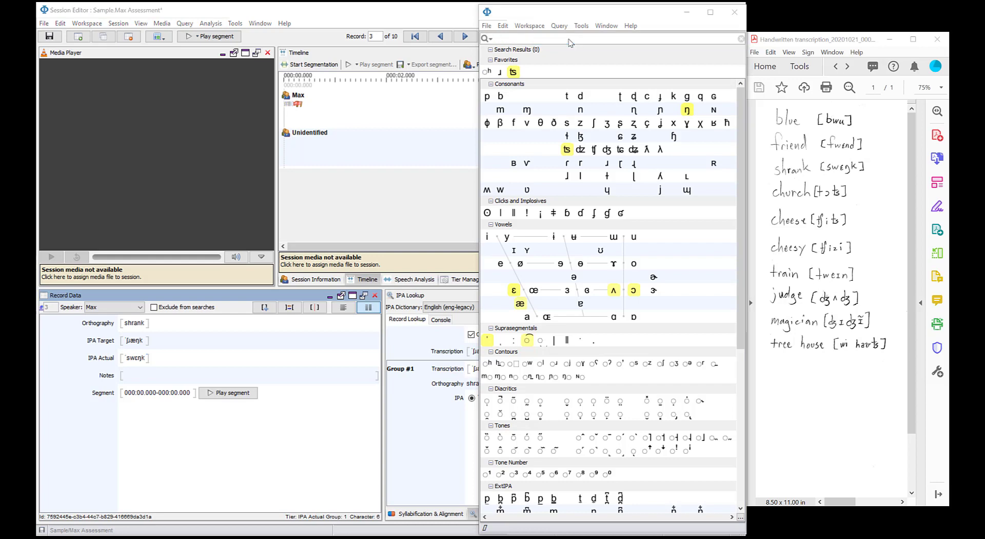
type("esh")
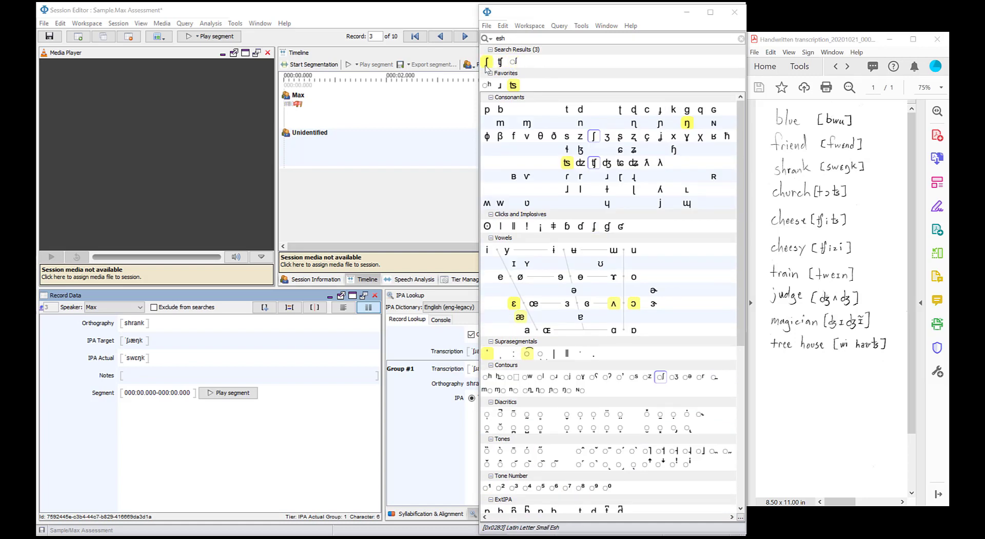
key("ctrl+a")
key("BackSpace")
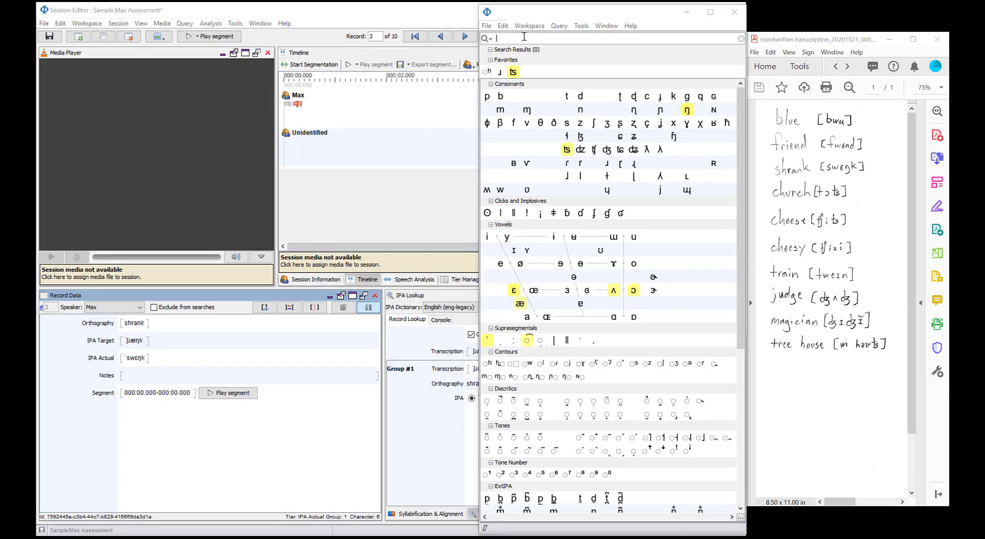
Search the IPA Map for "dental", inspect the Combining Bridge Below diacritic's details and clear the search
type("dental")
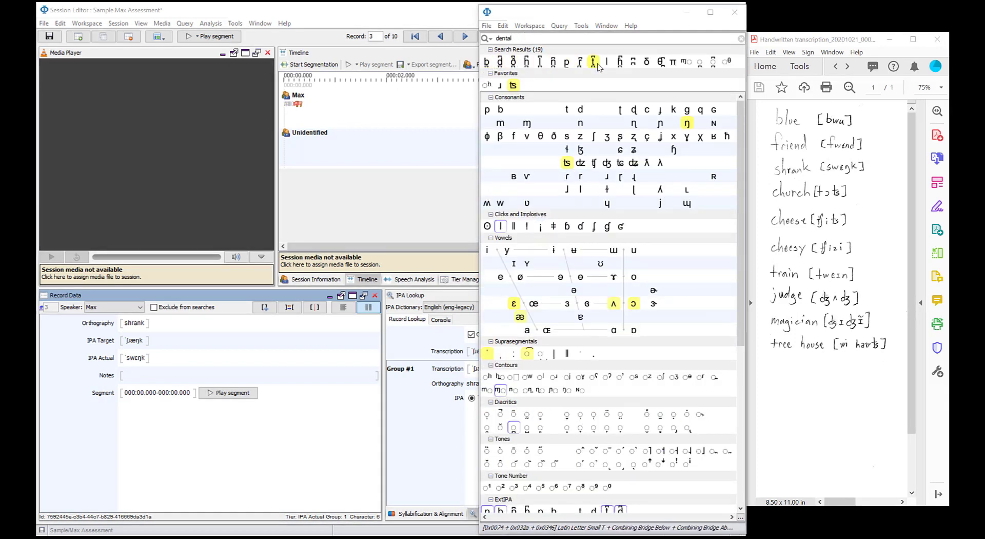
mouse_move(662, 63)
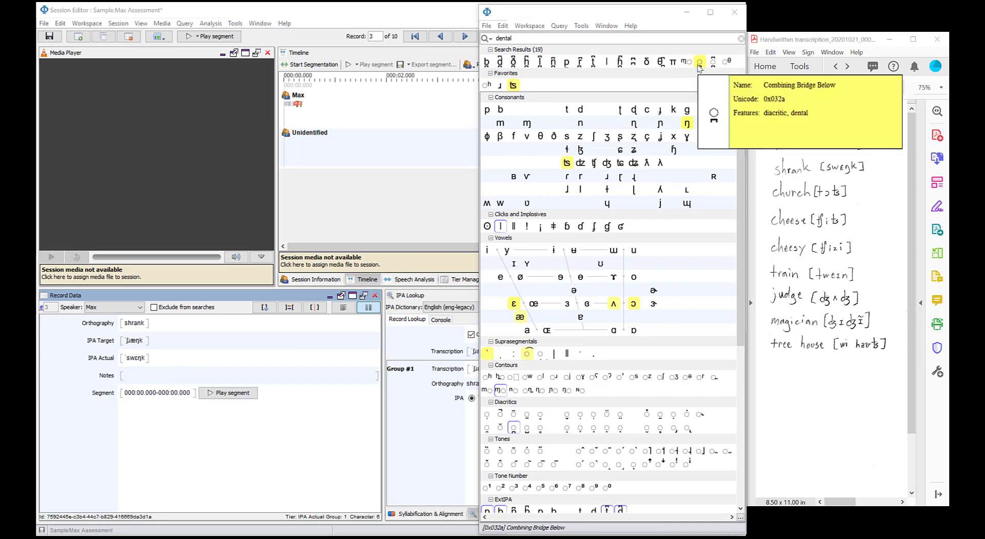
key("BackSpace")
key("BackSpace")
key("BackSpace")
key("BackSpace")
key("BackSpace")
key("BackSpace")
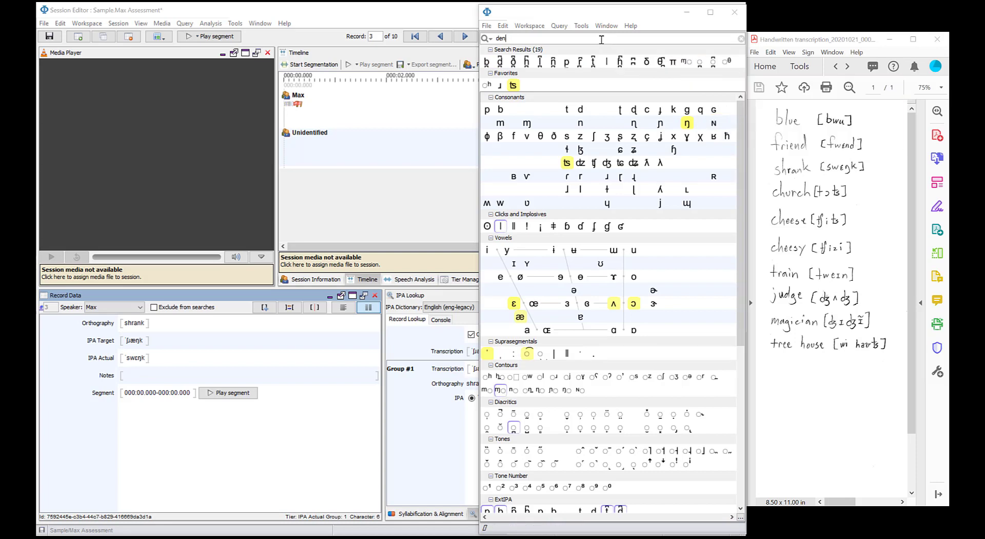
Search the IPA Map for "voiceless" symbols and clear the search
type("voiceless")
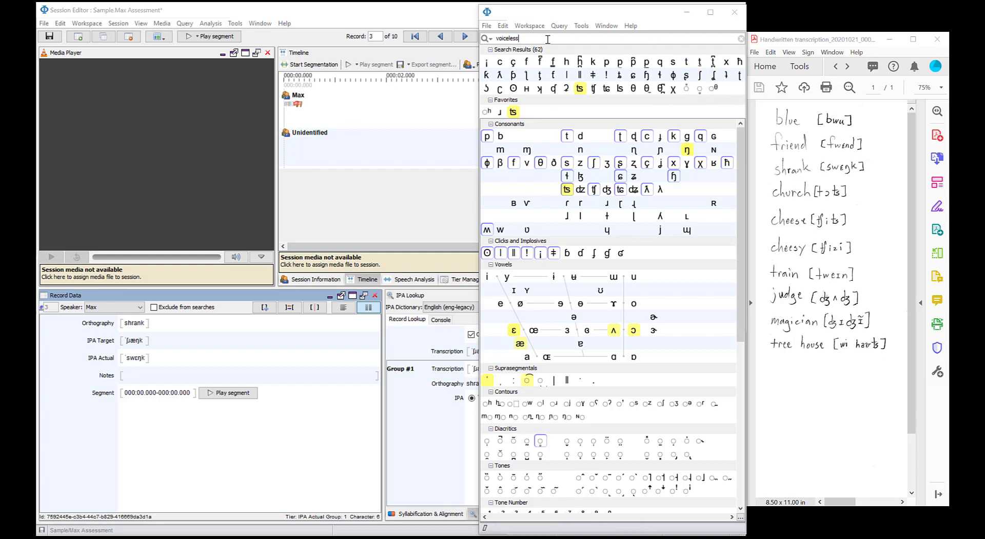
left_click_drag(548, 38, 488, 41)
key("BackSpace")
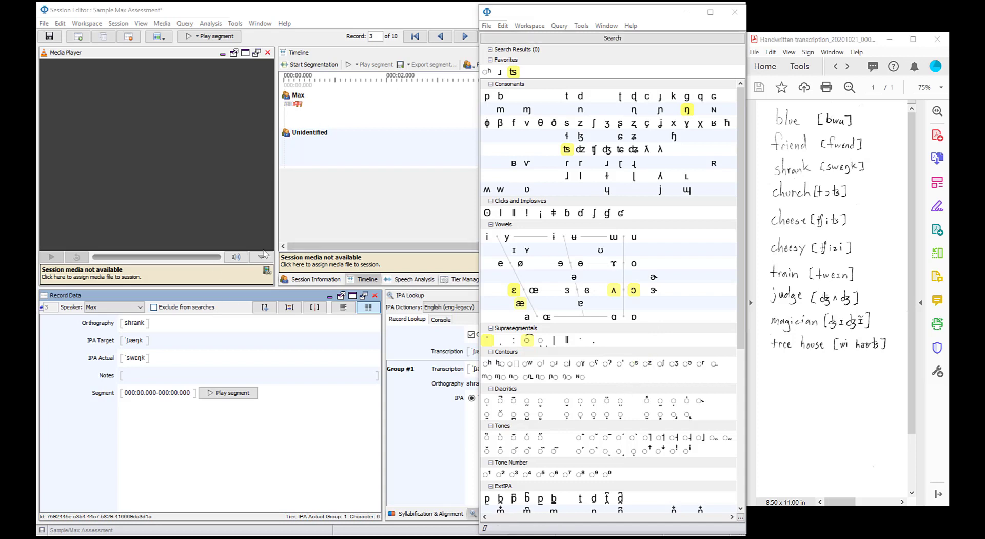
Go to the "church" record and replace its IPA Actual after the stress mark with tɔʦ
left_click(465, 36)
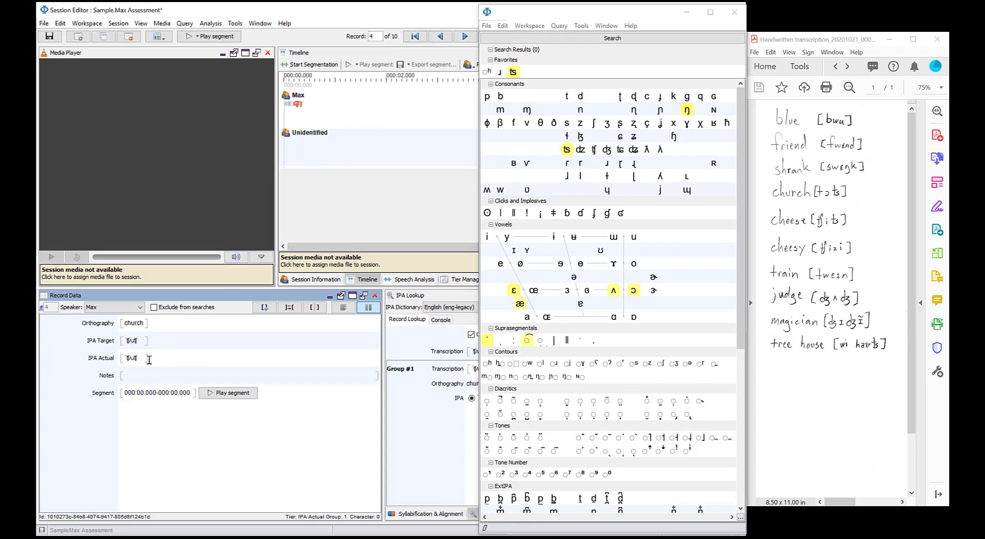
left_click_drag(137, 358, 126, 357)
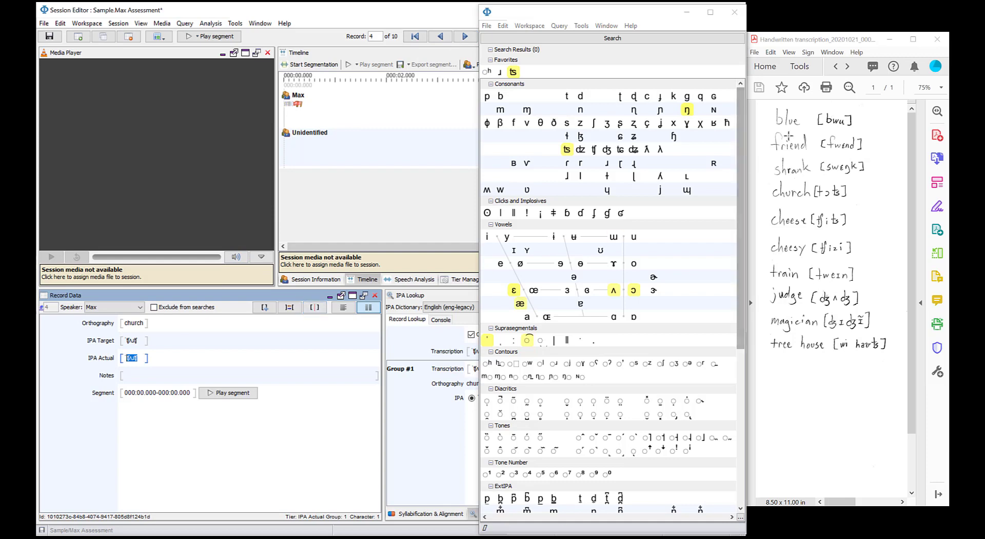
key("BackSpace")
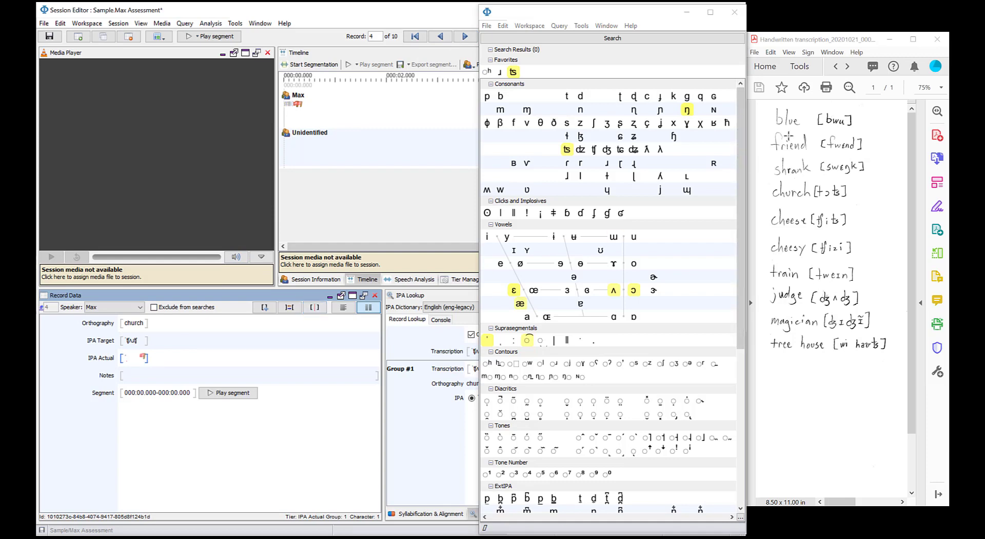
type("tɔʦ")
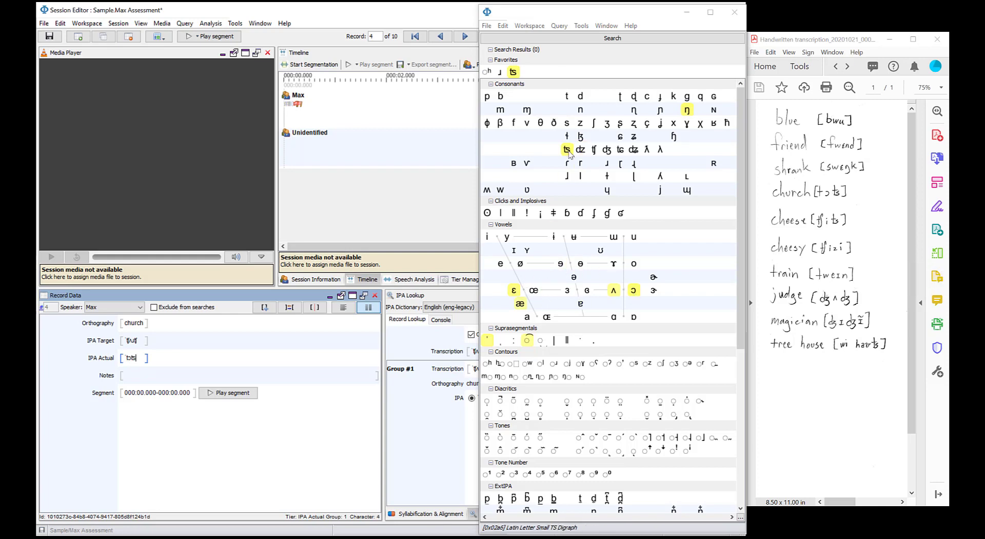
Go to the "cheese" record and change its IPA Actual to ˈʧiʦ, inserting the affricate ʦ from the IPA Map
left_click(465, 36)
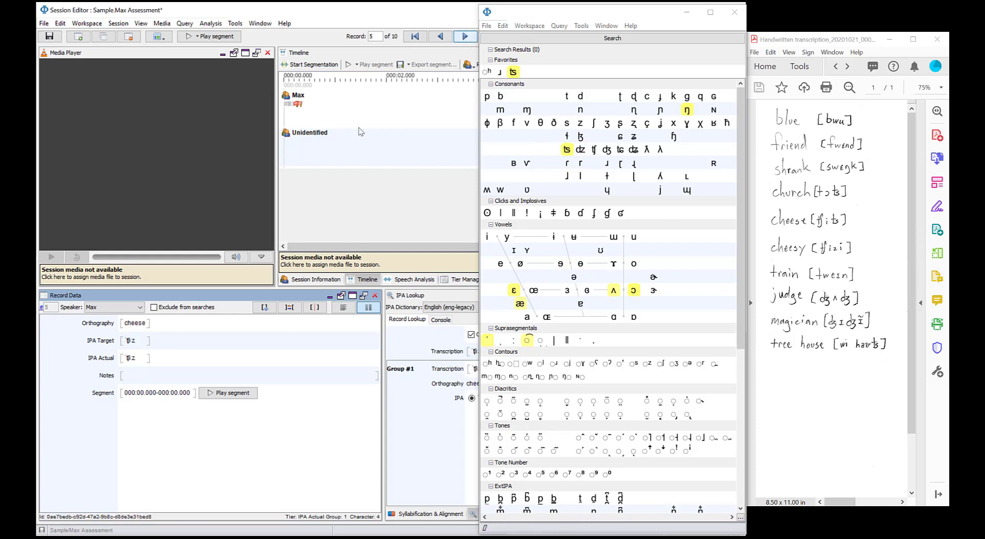
left_click(150, 341)
left_click(128, 360)
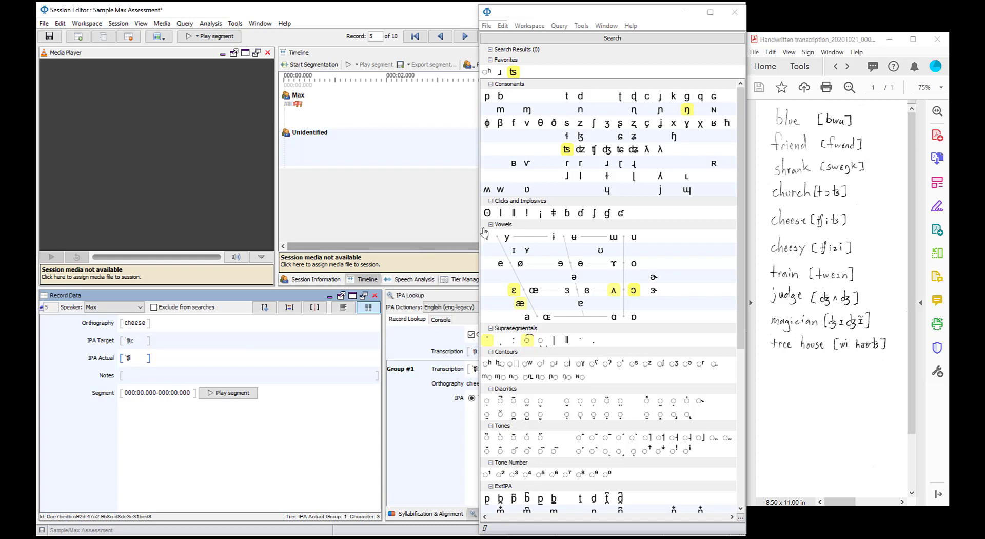
left_click(567, 149)
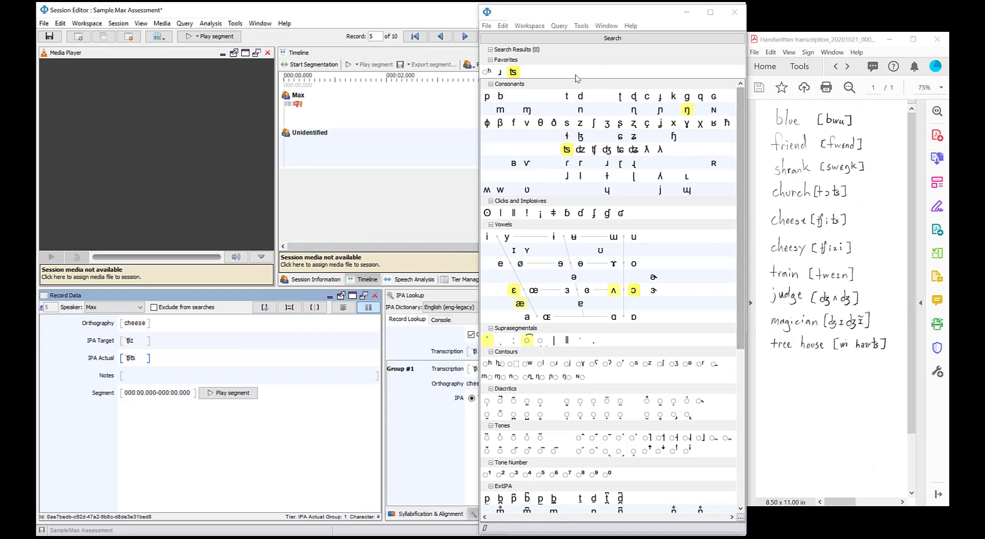
Go to the "cheesy" record and remove the length mark ː from its IPA Actual
left_click(465, 35)
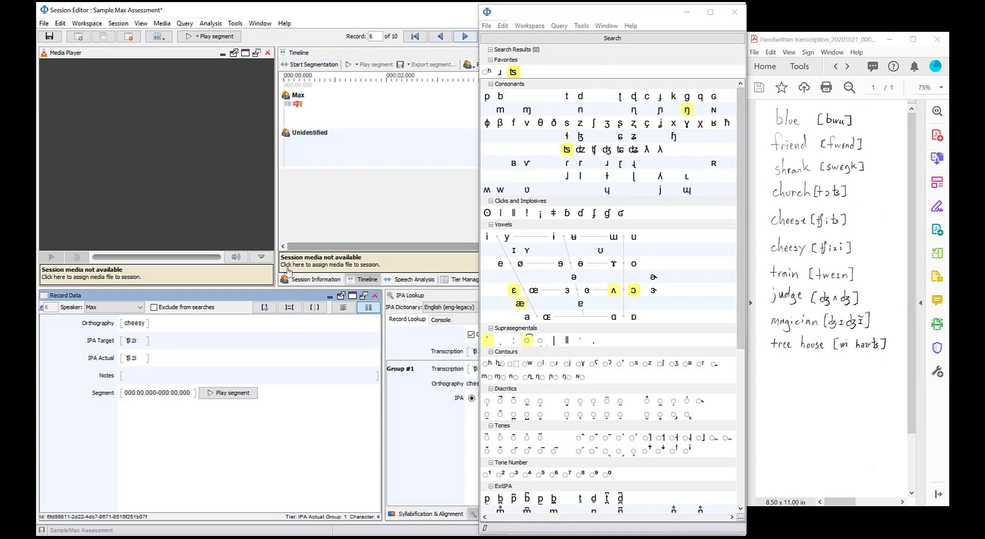
left_click(145, 358)
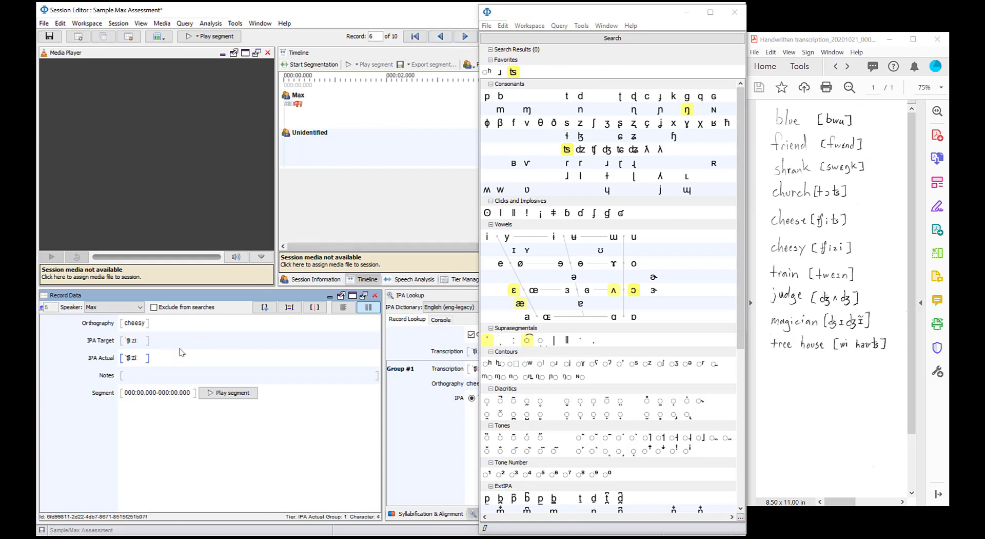
Close the IPA Map and copy the length mark ː from the "cheesy" record's IPA Target
left_click(141, 341)
left_click(735, 12)
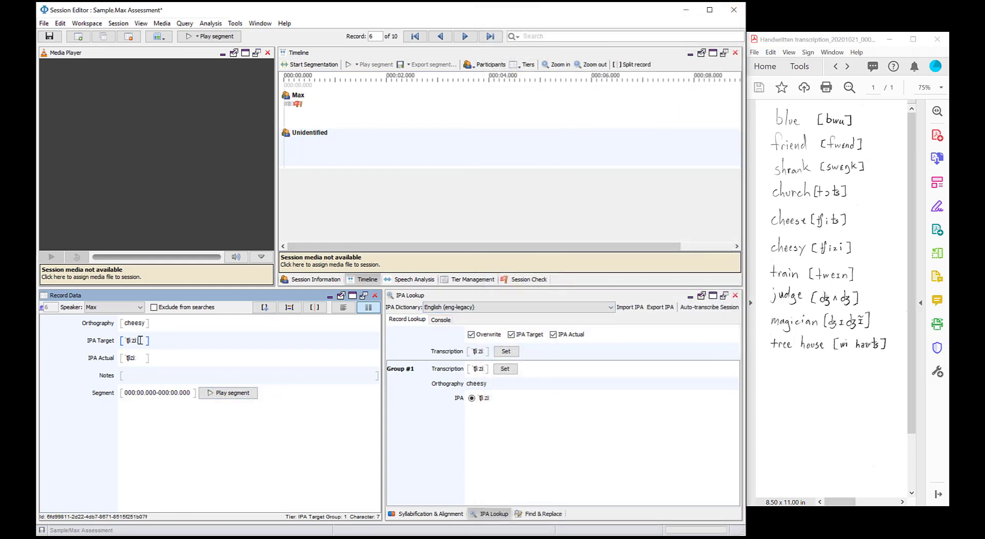
left_click_drag(137, 340, 135, 340)
key("ctrl+c")
Set up Find & Replace with ː as plain text for IPA Target and IPA Actual, Wrap enabled and an empty replacement
left_click(534, 514)
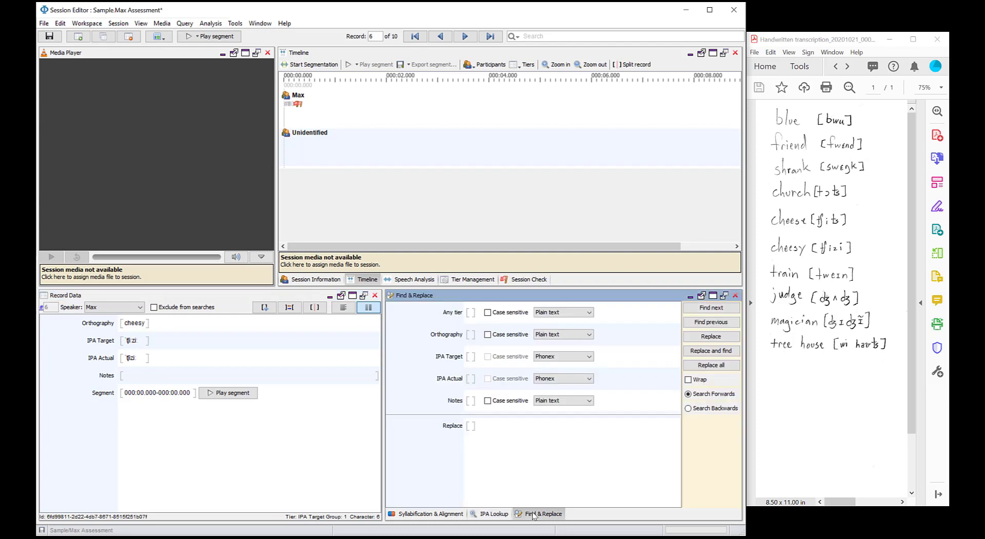
left_click(471, 356)
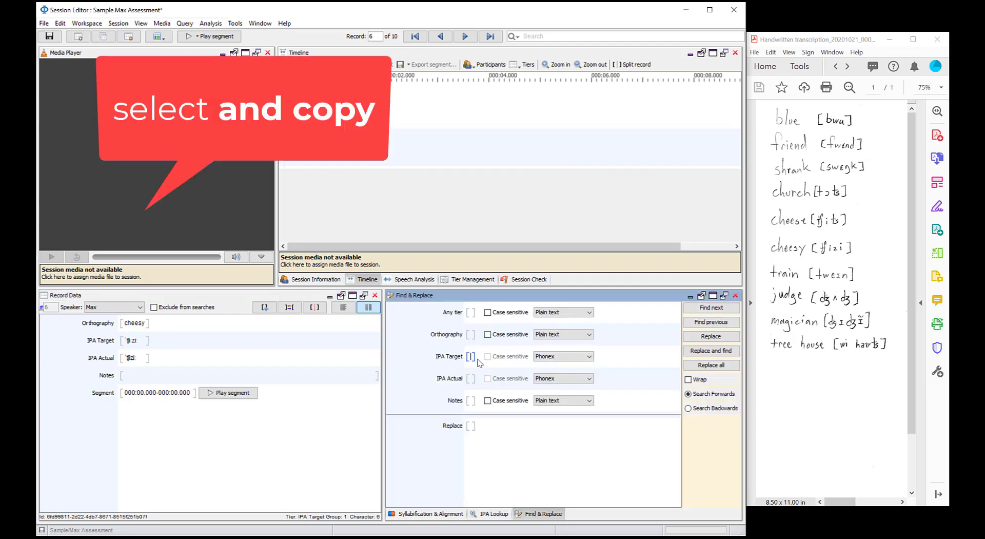
key("ctrl+v")
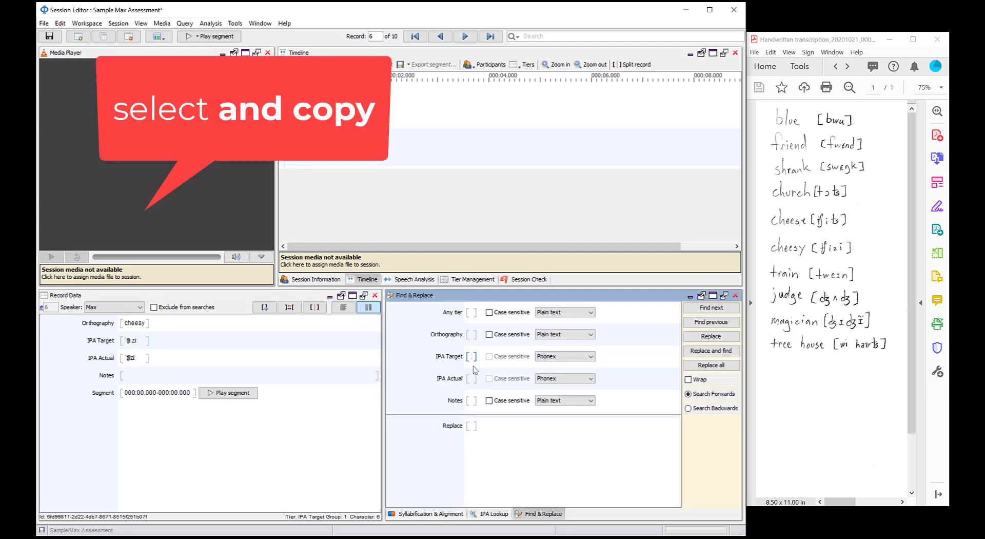
left_click(475, 381)
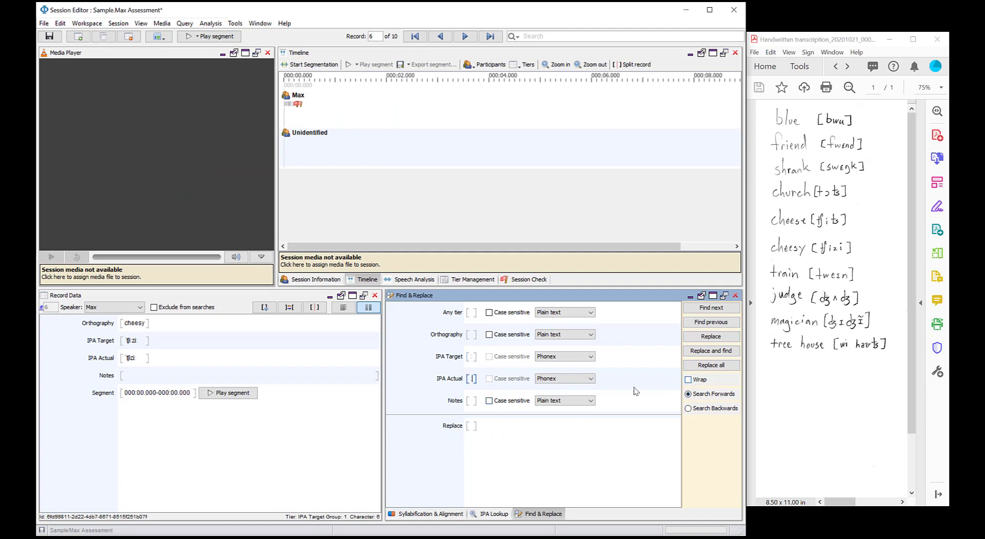
left_click(688, 380)
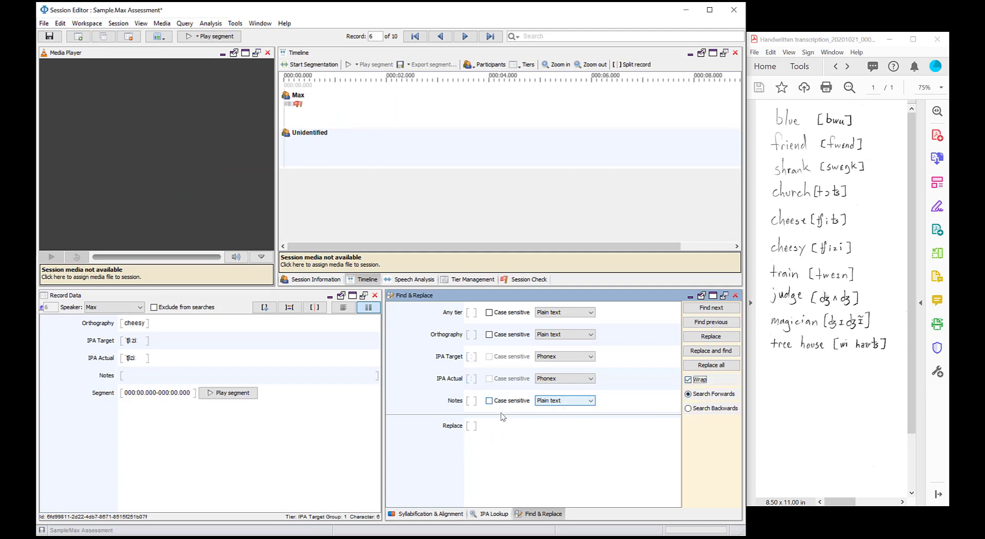
left_click(472, 430)
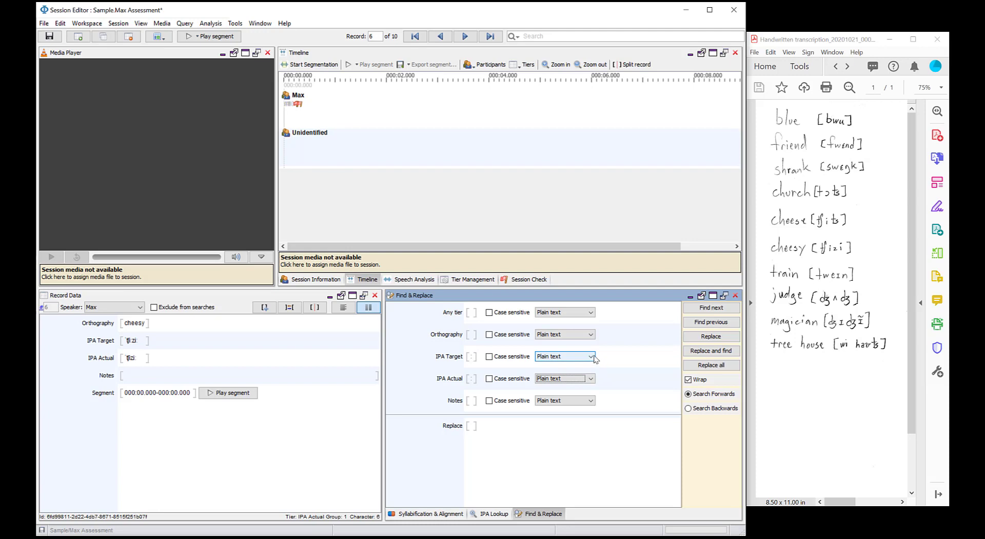
Find the length marks in the IPA tiers and replace all of them with nothing
left_click(719, 309)
left_click(720, 311)
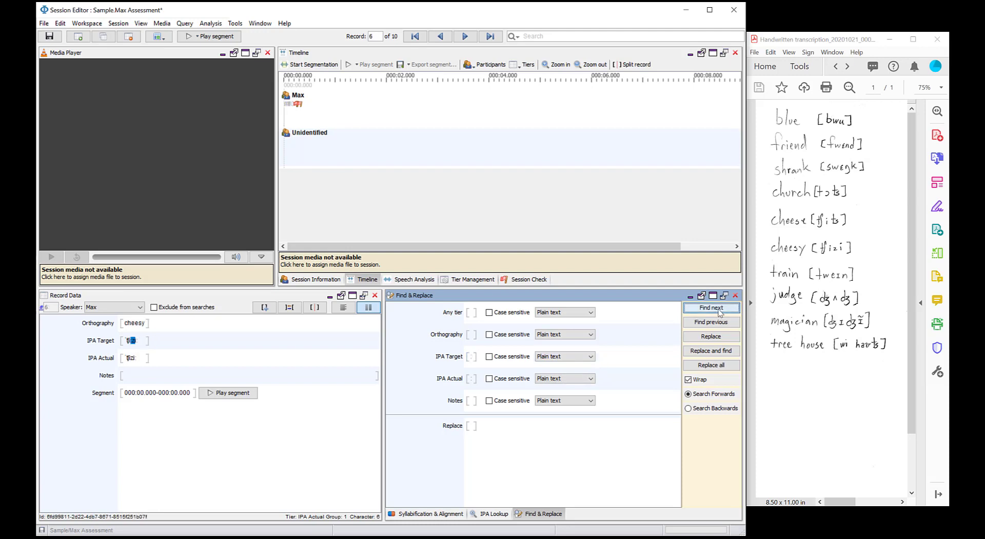
left_click(720, 311)
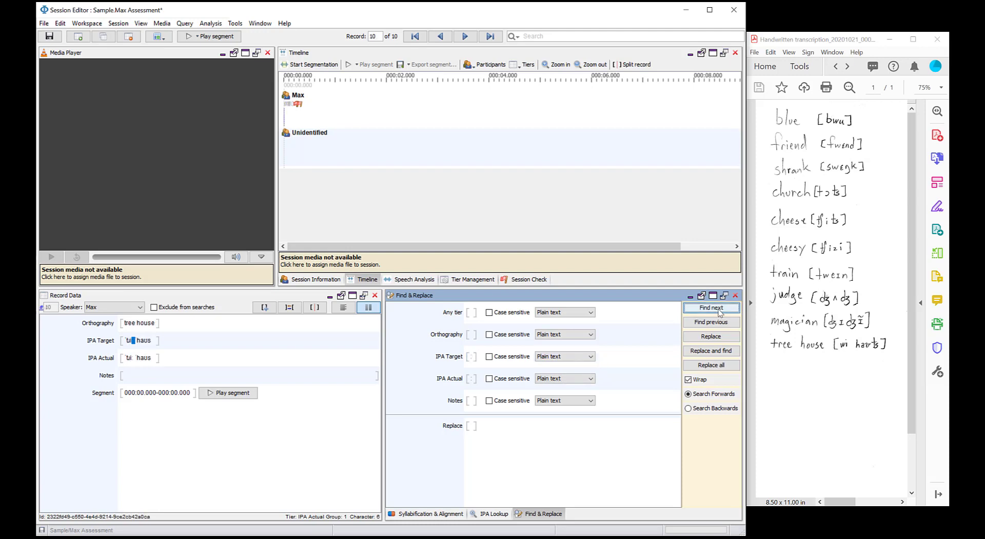
left_click(712, 368)
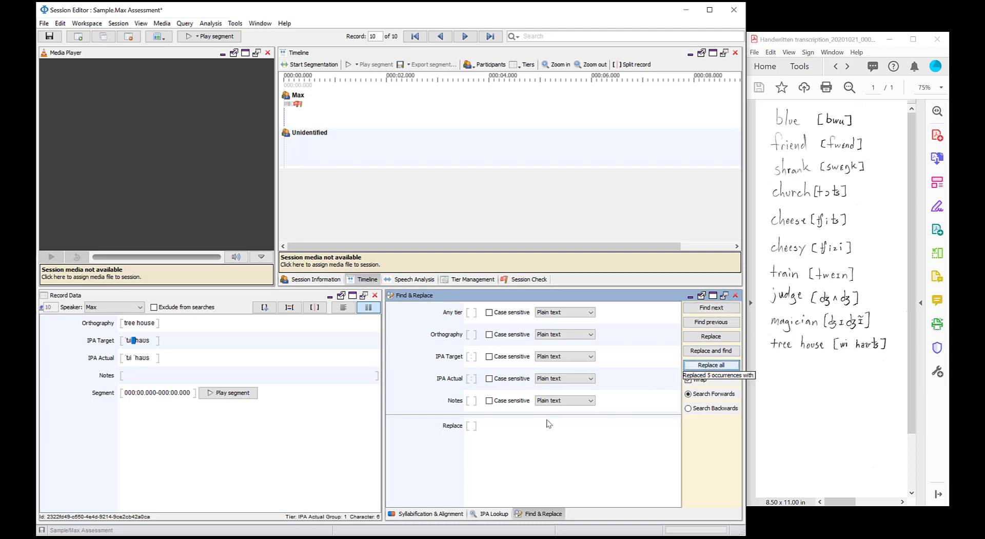
Go to the "train" record and replace ɹ with w in its IPA Actual
left_click(145, 357)
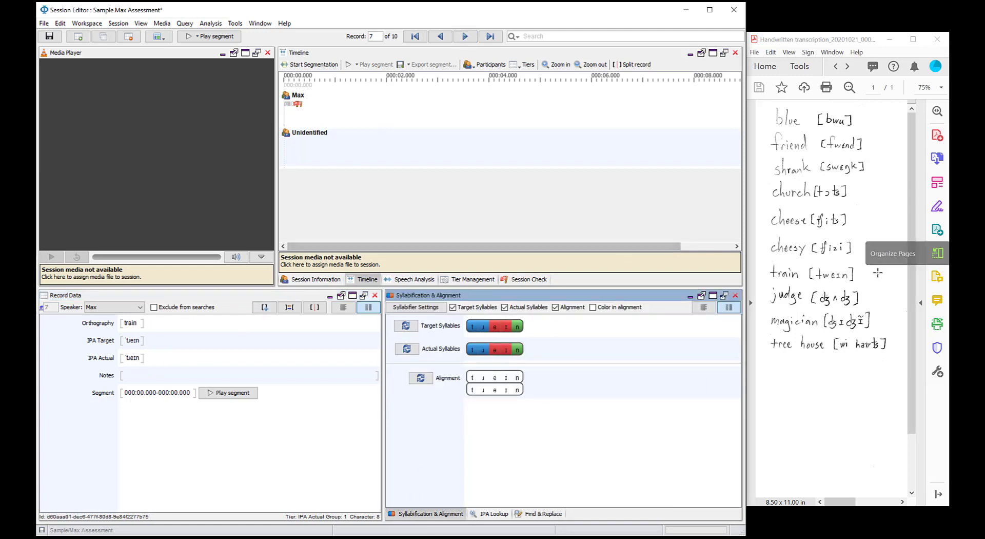
left_click(132, 358)
key("BackSpace")
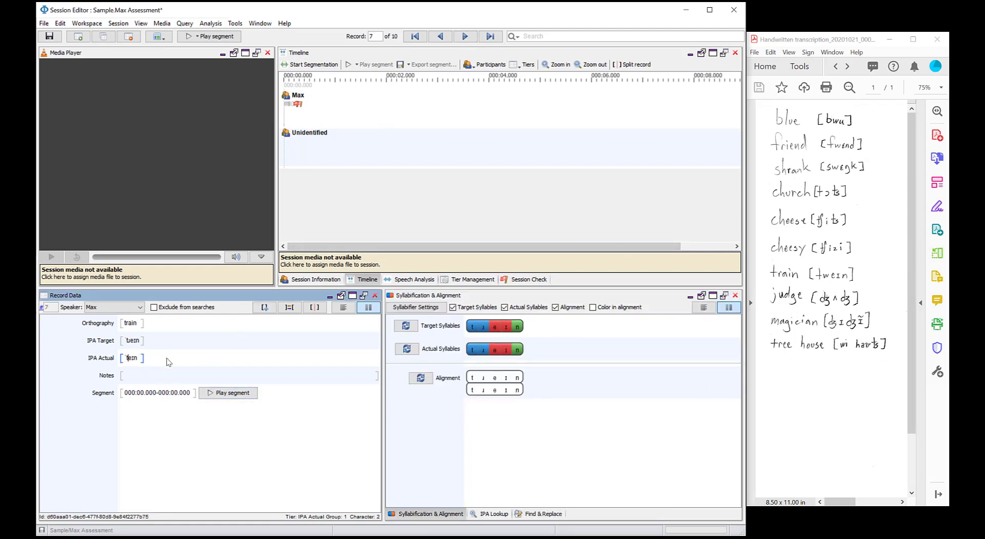
type("w")
Check the "judge" record's IPA Actual against the handwritten notes and advance to the "magician" record
left_click(465, 36)
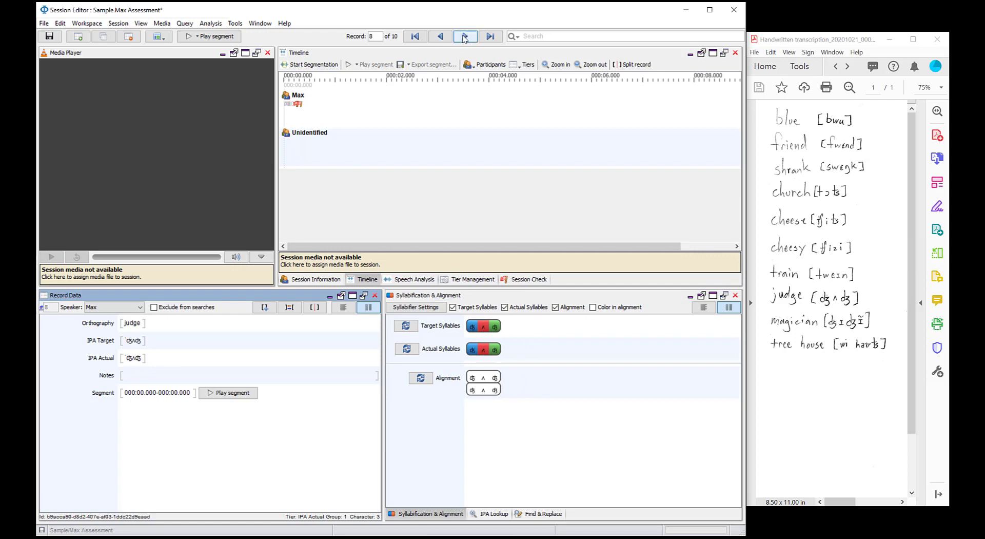
left_click(142, 361)
left_click(465, 36)
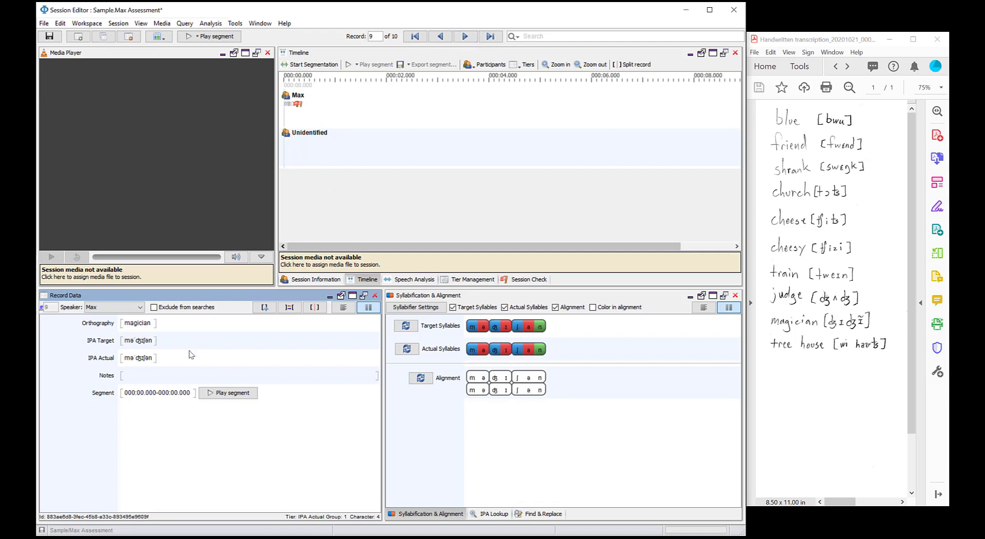
In the "magician" record's IPA Actual, delete the initial mə and replace ʃ with ʤ from the IPA Map
left_click(139, 357)
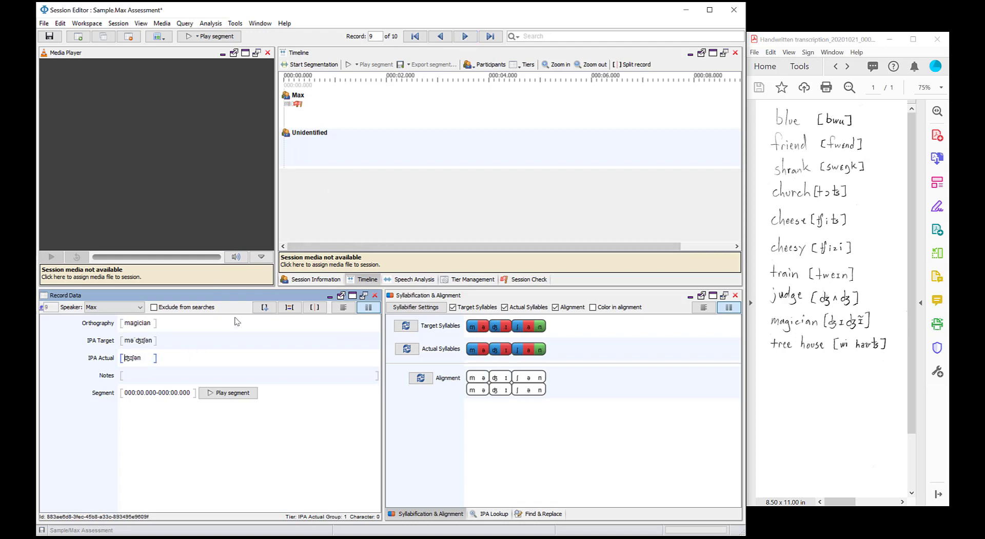
left_click(135, 357)
left_click(235, 23)
left_click(256, 36)
left_click_drag(658, 15, 611, 66)
scroll(629, 241, "down", 2)
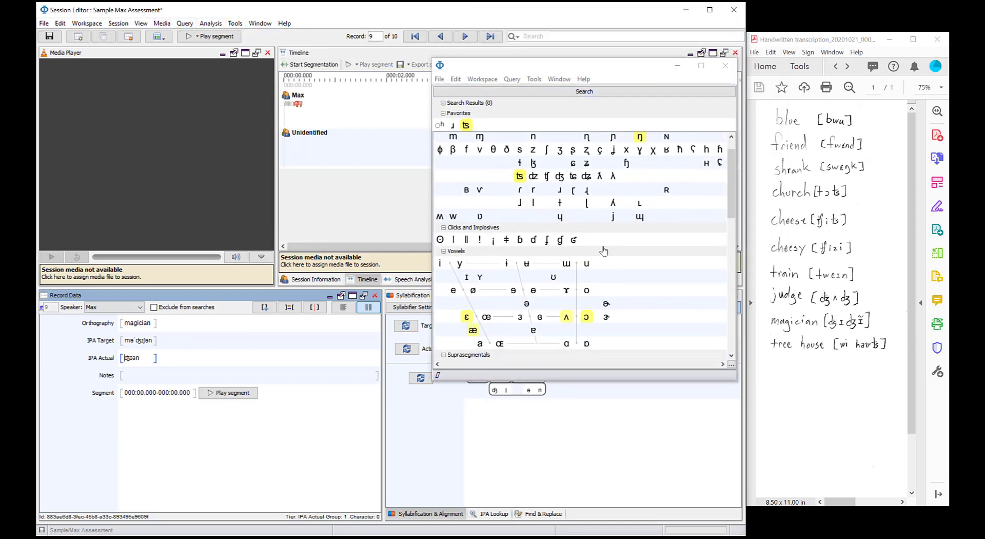
scroll(604, 249, "up", 2)
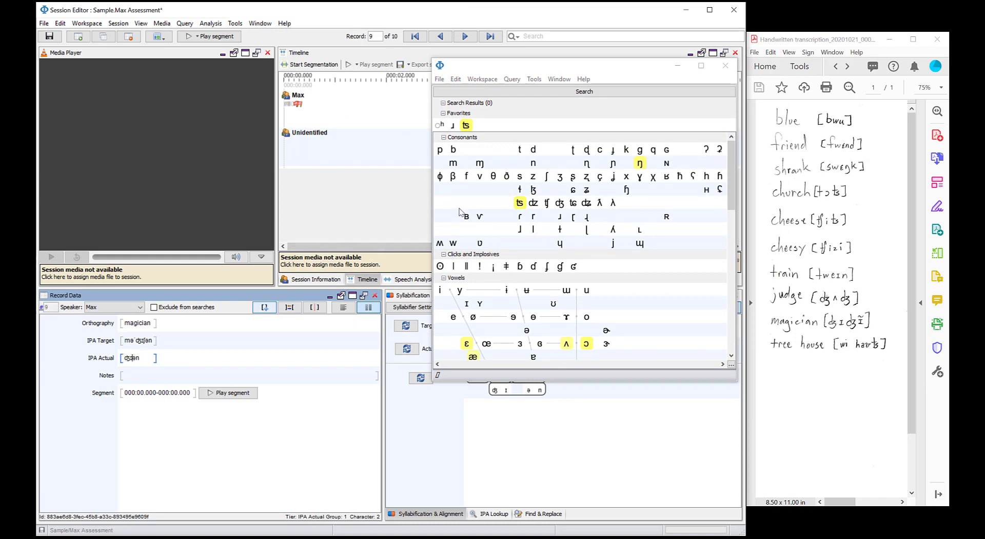
left_click(561, 203)
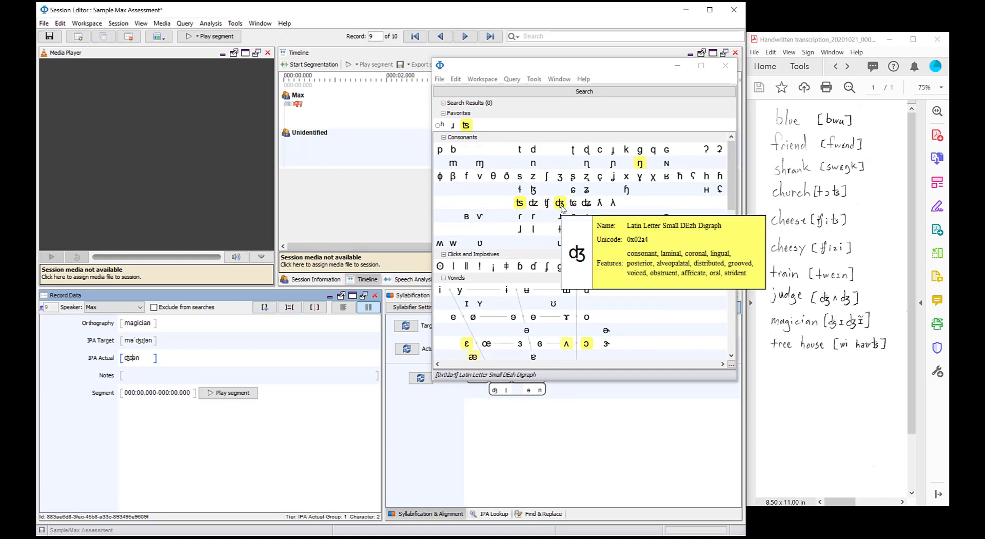
left_click(560, 203)
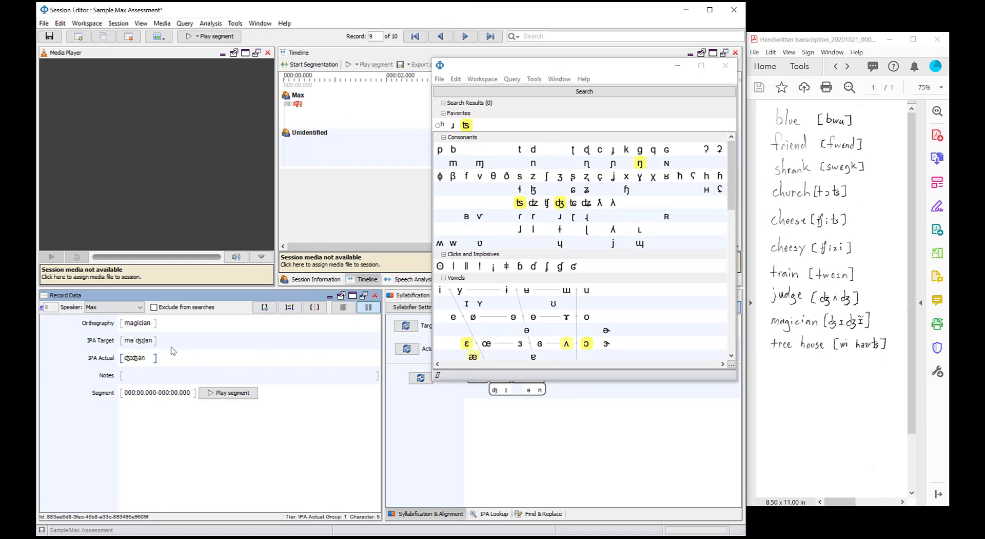
Replace the final ən of "magician" in IPA Actual with a nasalized ɪ, searching the IPA Map for "nasal" to find the diacritic
scroll(513, 316, "down", 1)
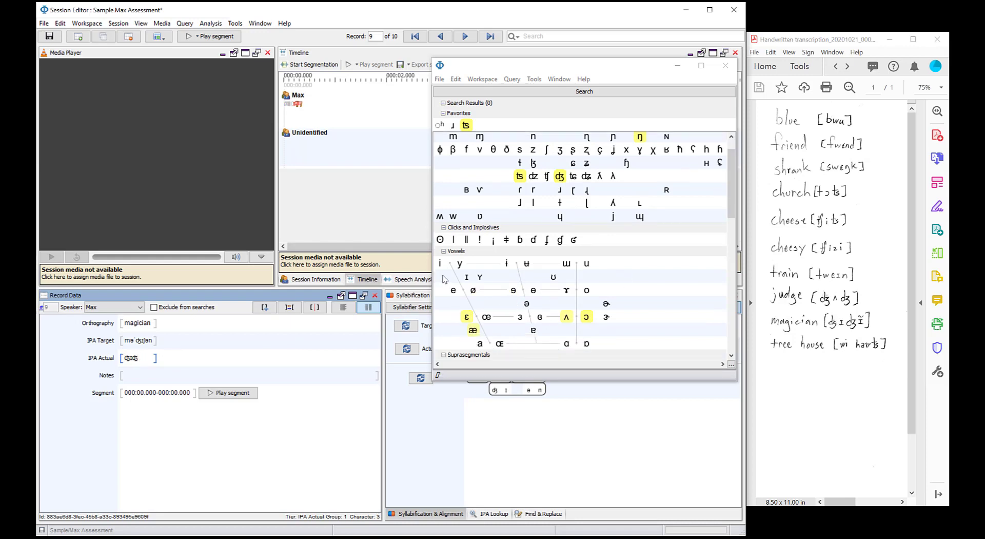
left_click(466, 277)
scroll(544, 257, "down", 6)
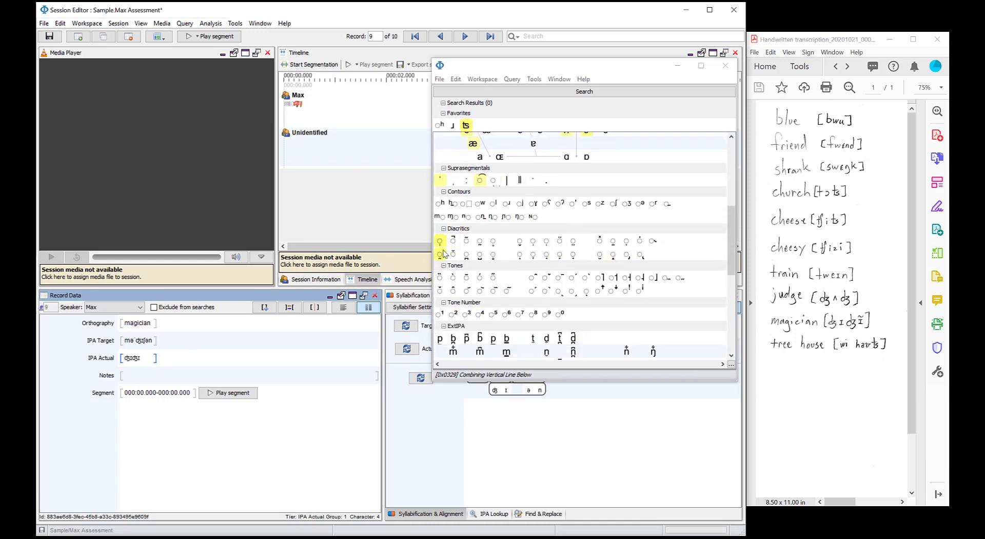
left_click(537, 92)
type("nasal")
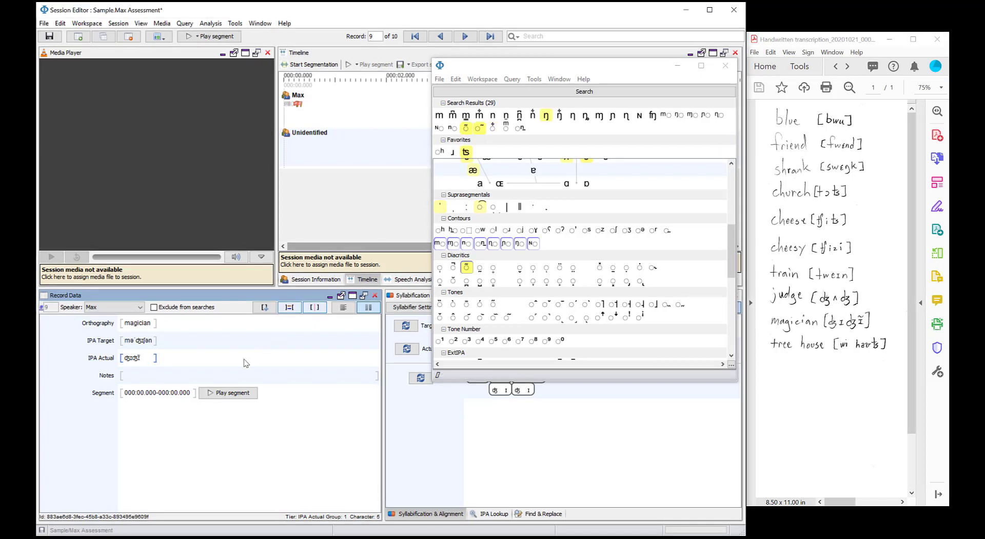
In the "tree house" record's IPA Actual, replace tɹ with w and the final s with ʦ, and return to the first record
key("ctrl+Right")
key("Left")
key("BackSpace")
key("BackSpace")
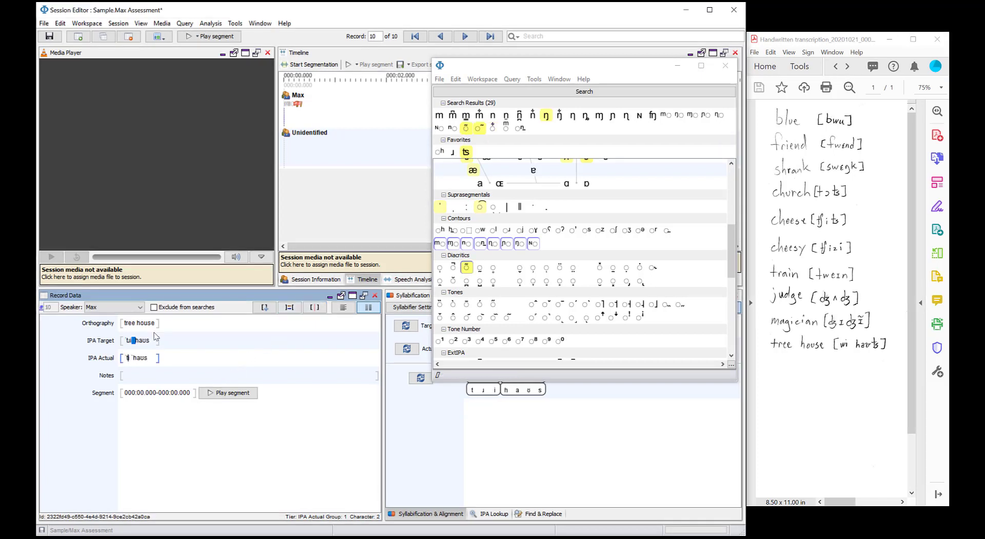
type("w")
left_click(156, 358)
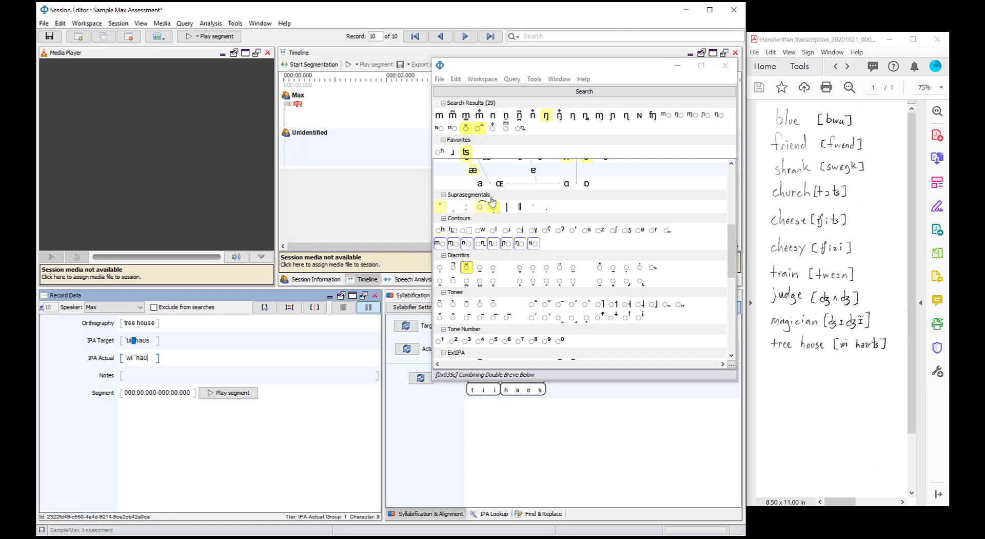
left_click(466, 152)
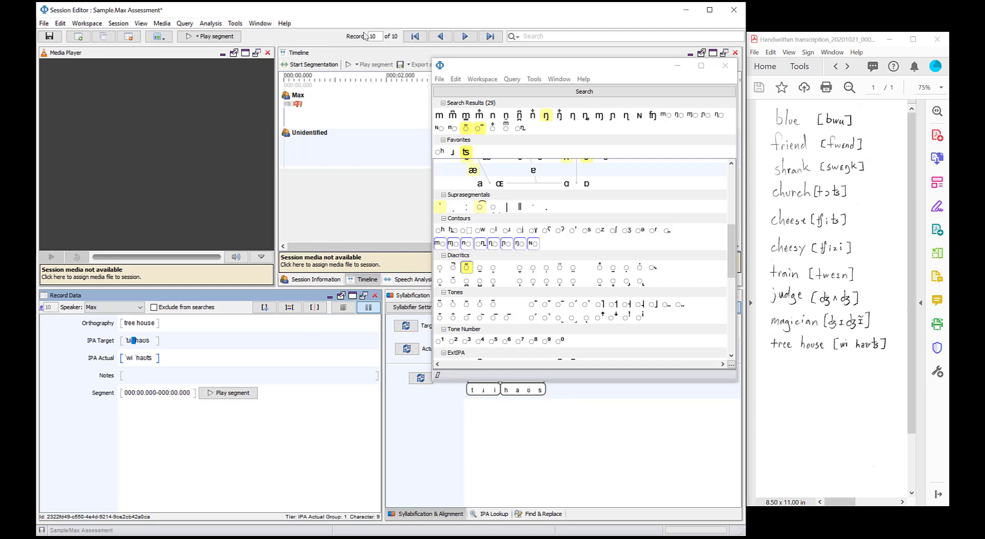
left_click(415, 36)
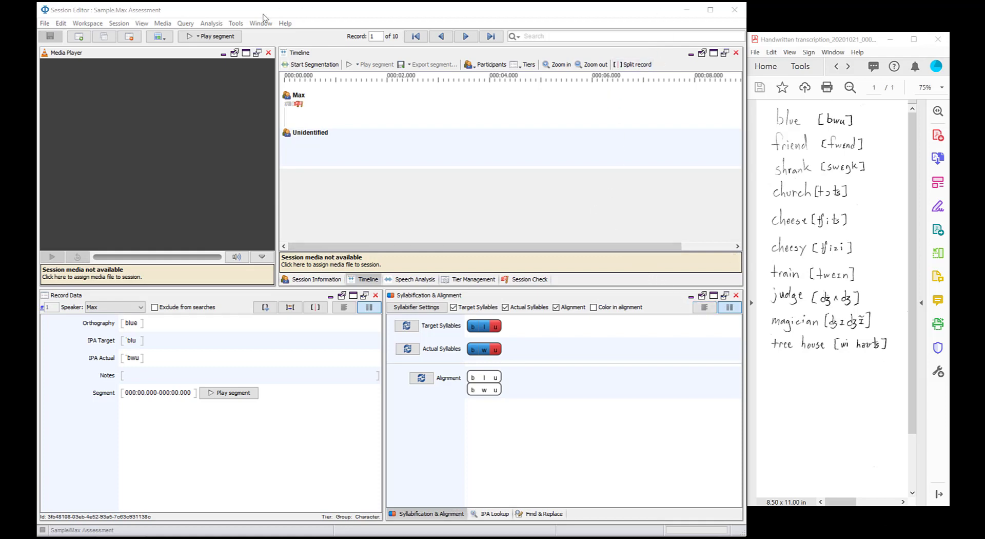
Switch to Phon's Project Manager, open the CSV import and choose UTF-8 as the file encoding
left_click(688, 11)
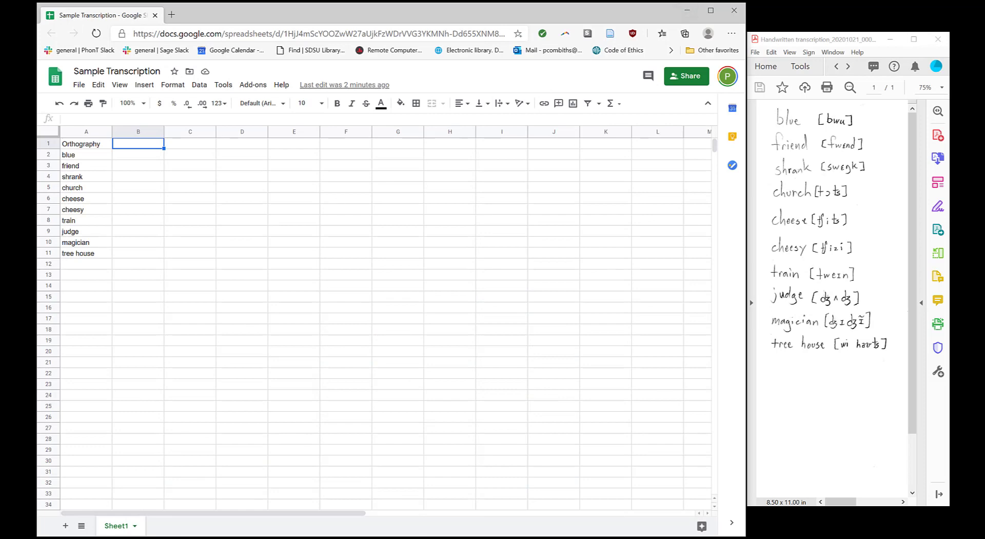
left_click(689, 13)
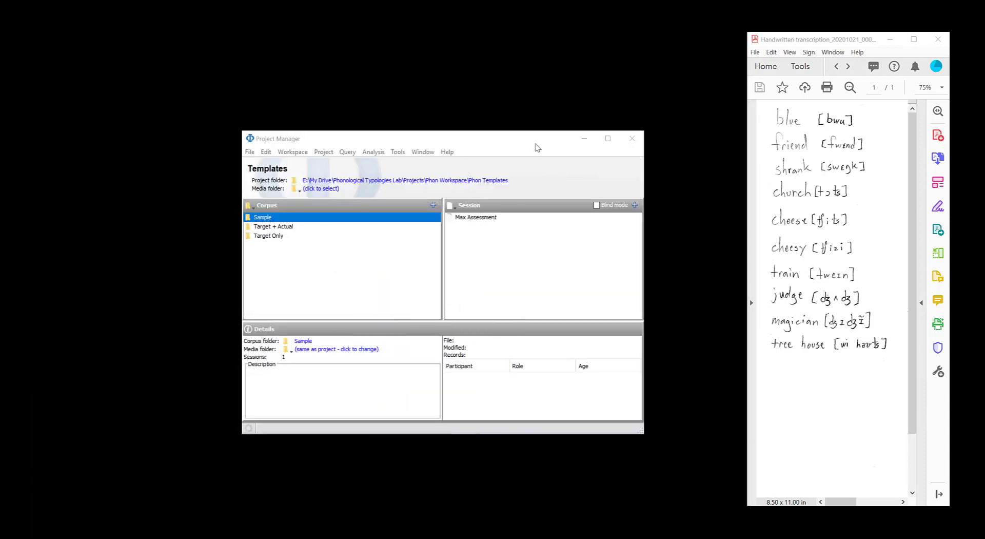
left_click(398, 154)
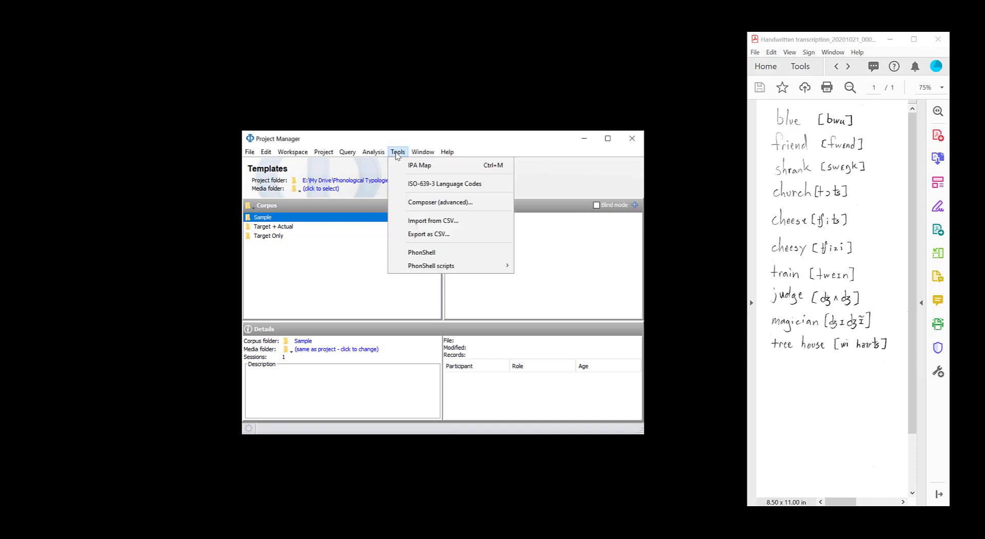
left_click(426, 222)
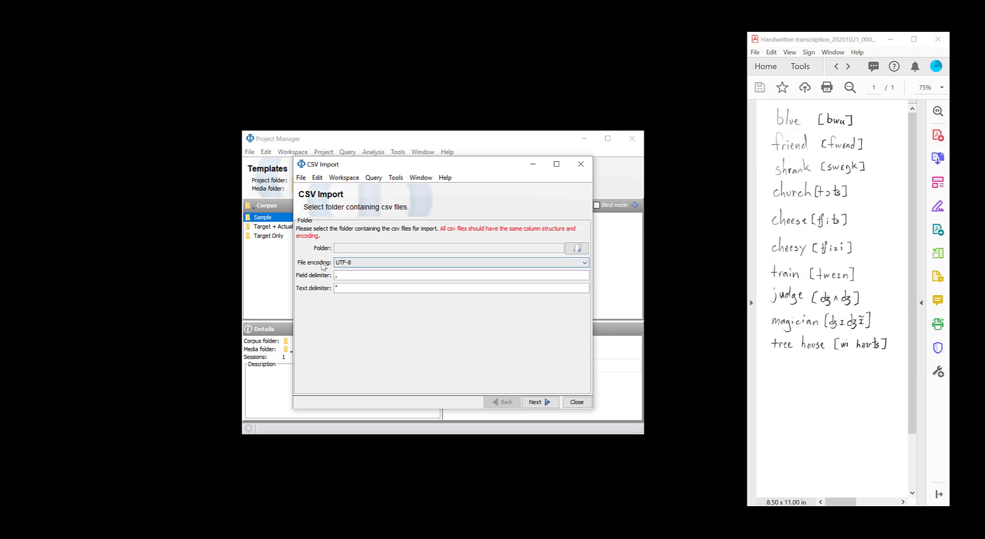
left_click(344, 263)
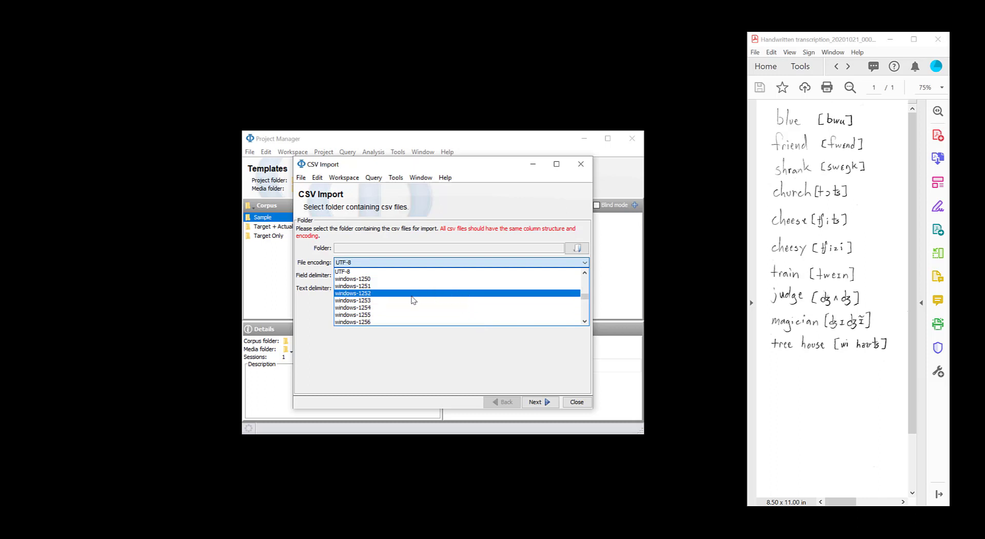
left_click(387, 272)
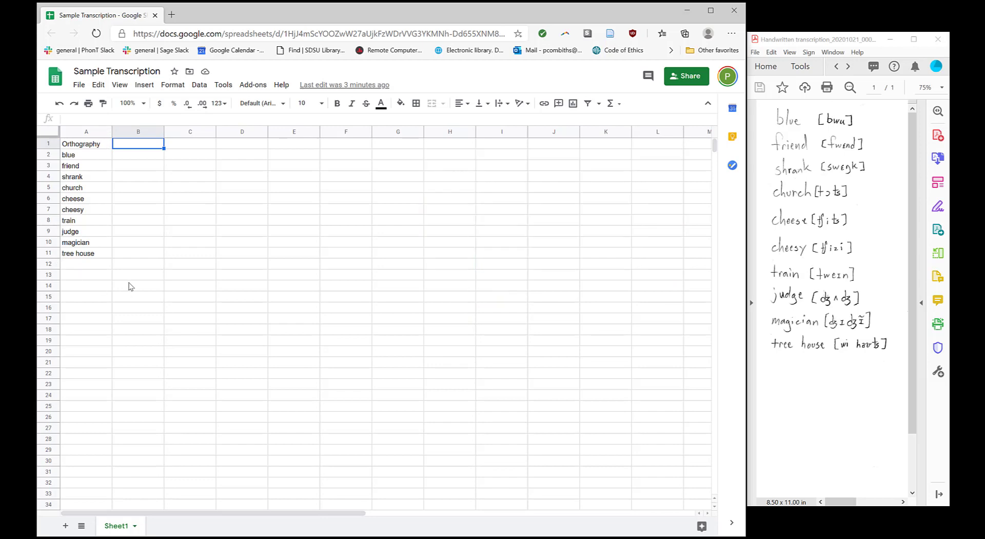
In the Sample Transcription Google Sheet, add the headers IPA Target in B1 and IPA Actual in C1
left_click(105, 146)
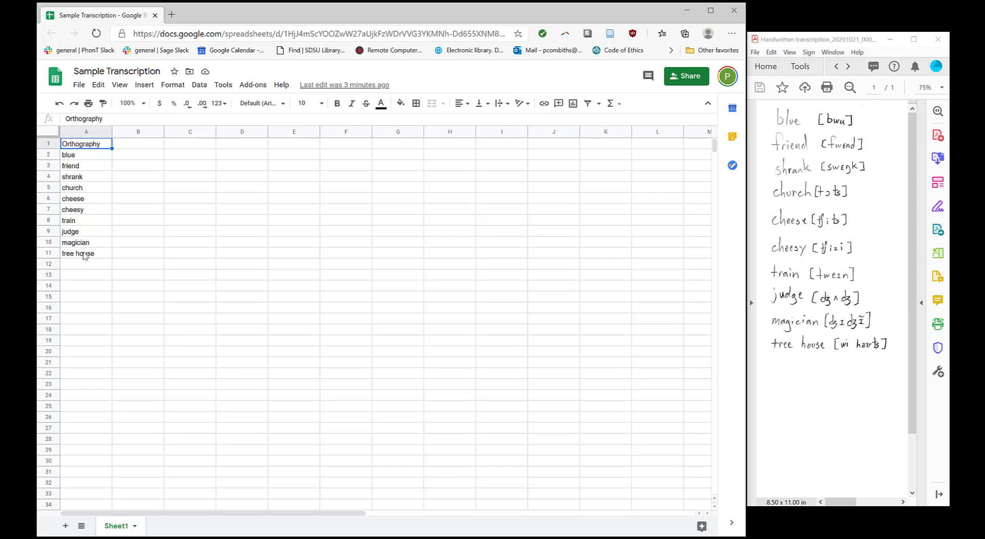
left_click(87, 154)
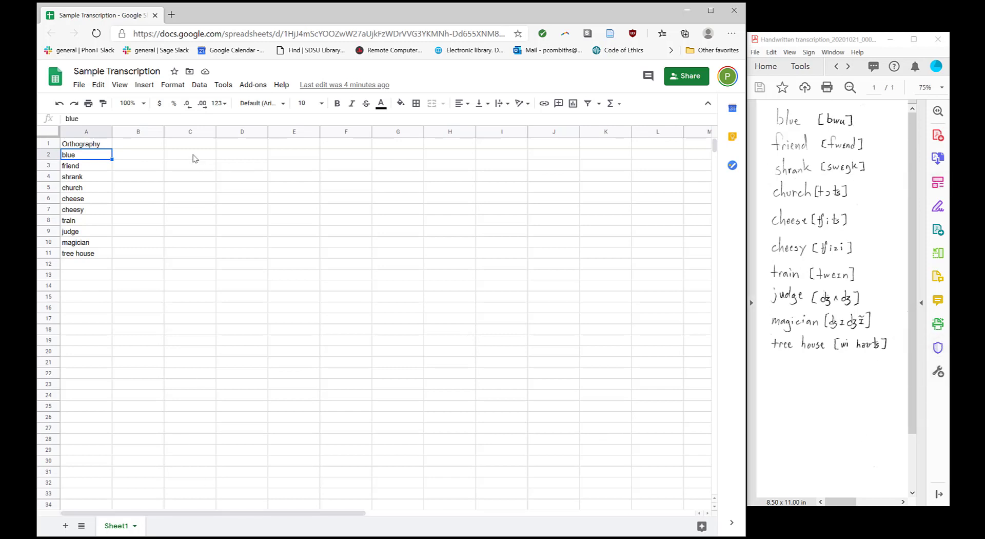
left_click(154, 146)
double_click(158, 142)
type("IP")
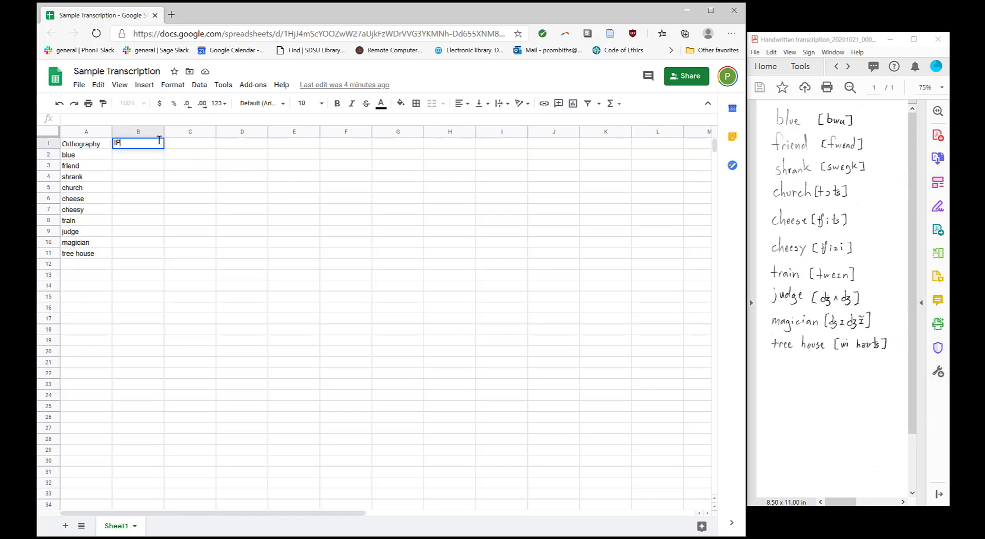
type("A Target")
key("Tab")
type("IPa")
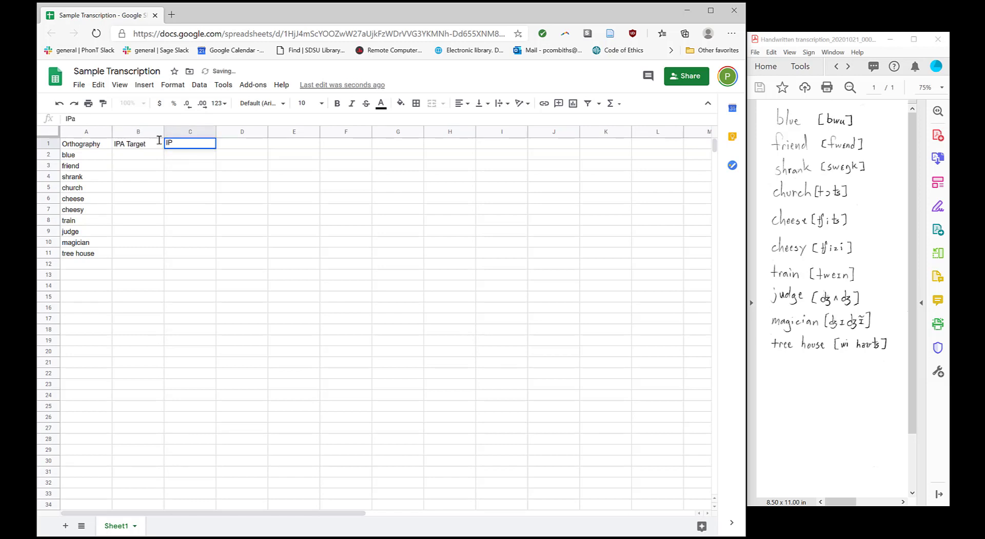
type(" Actual")
key("Tab")
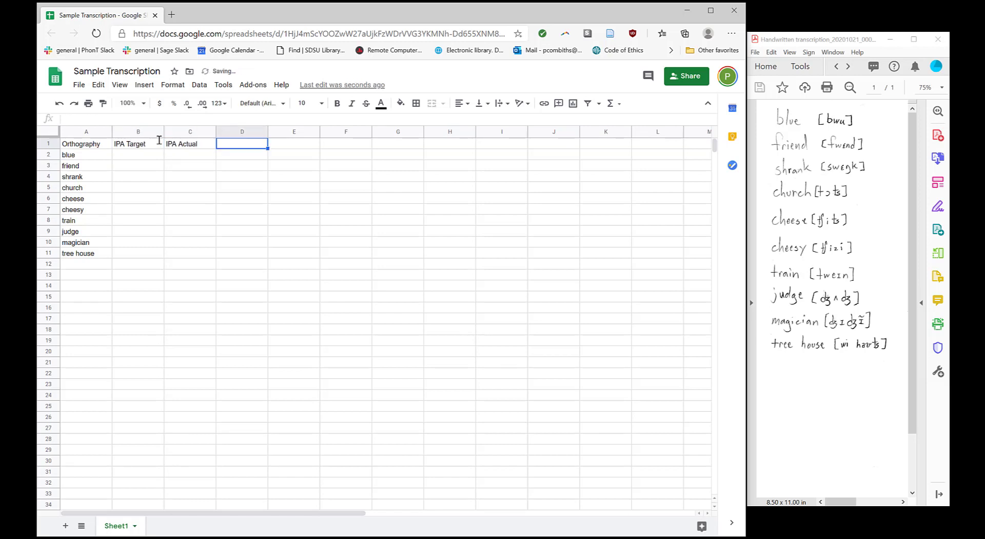
Add the headers Notes in D1 and Speaker:Name in E1
type("Notes")
key("Tab")
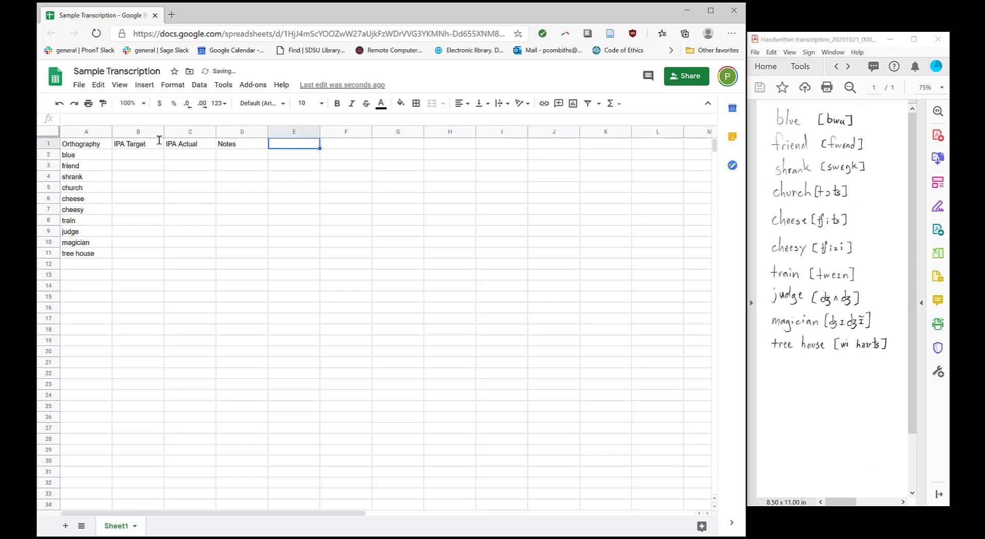
type("Name")
key("BackSpace")
key("BackSpace")
key("BackSpace")
key("BackSpace")
type("Spoeaker:Name")
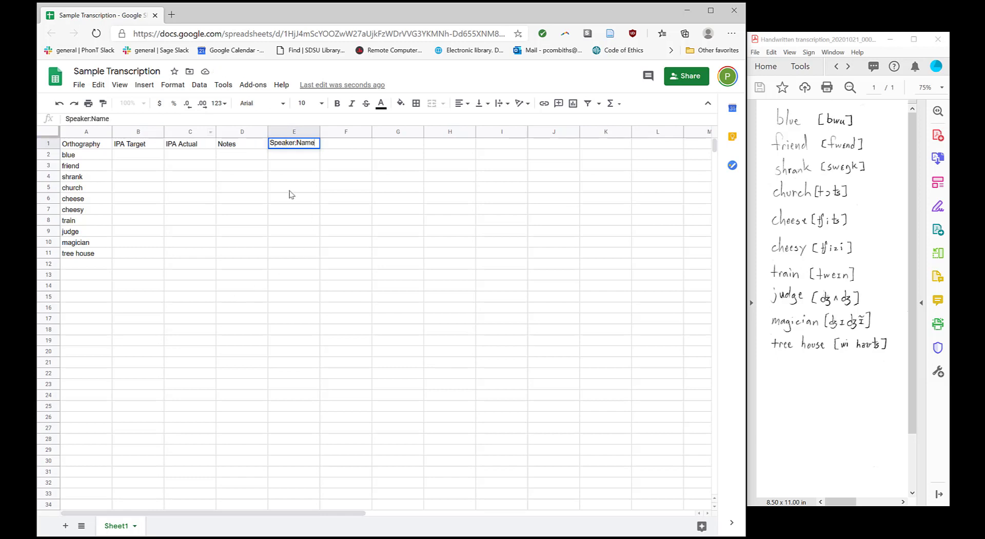
Fill the Speaker:Name cells E2 to E11 with Child and add the header Segment in F1
left_click(313, 154)
type("Ch")
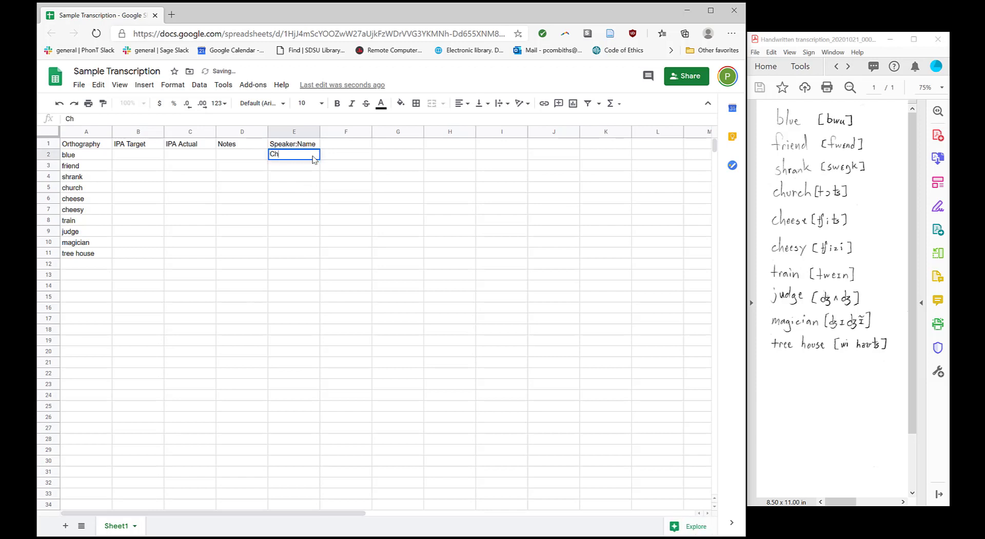
type("ild")
key("Tab")
left_click(315, 159)
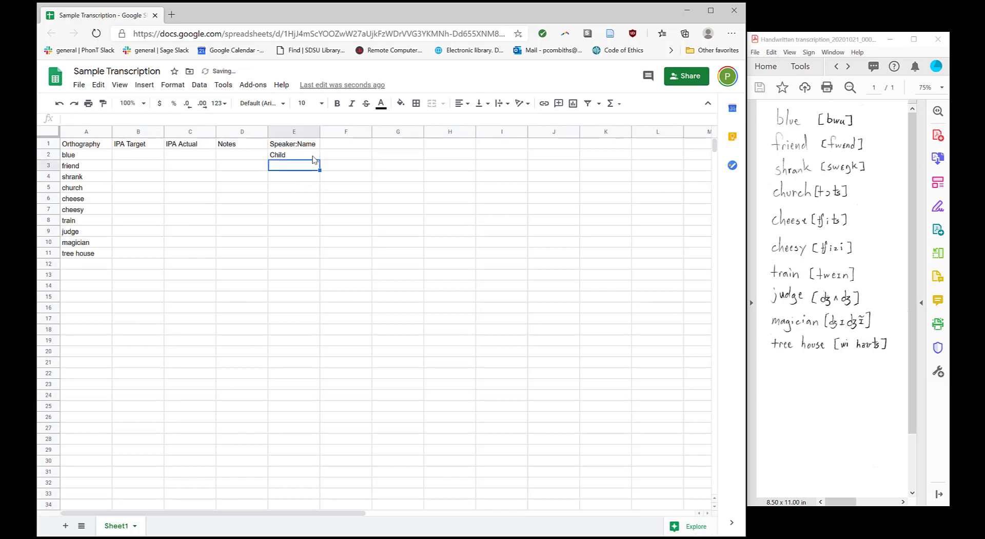
key("Down")
key("ctrl+v")
key("Down")
key("ctrl+v")
key("Down")
key("ctrl+v")
key("Down")
key("ctrl+v")
key("Down")
type("Child")
key("Down")
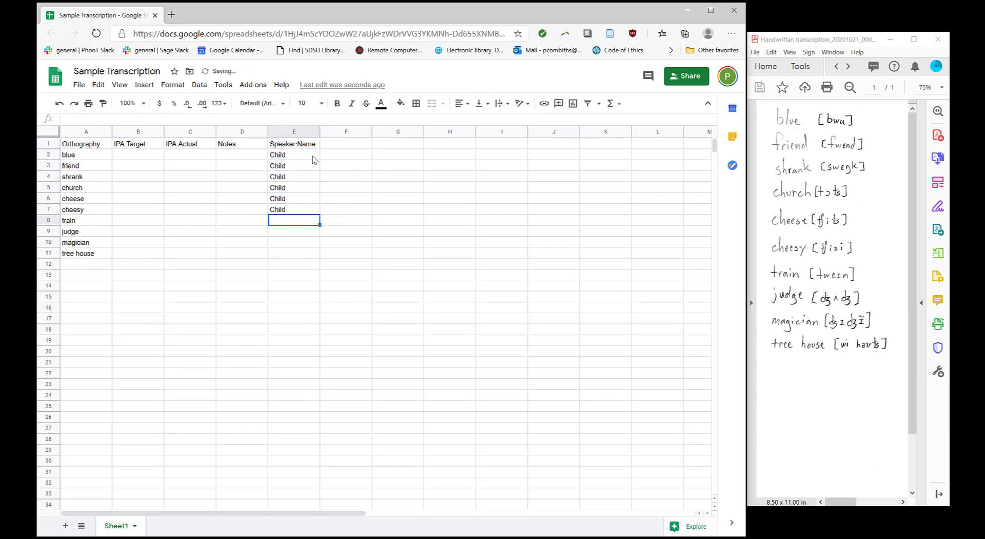
key("ctrl+v")
key("Down")
key("ctrl+v")
key("Down")
type("Child")
key("Down")
type("Child")
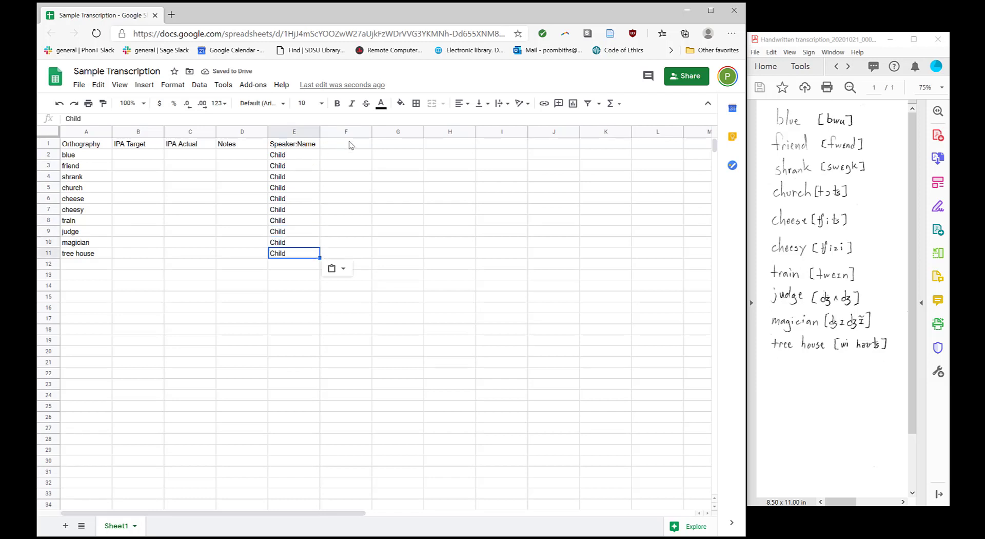
left_click(351, 148)
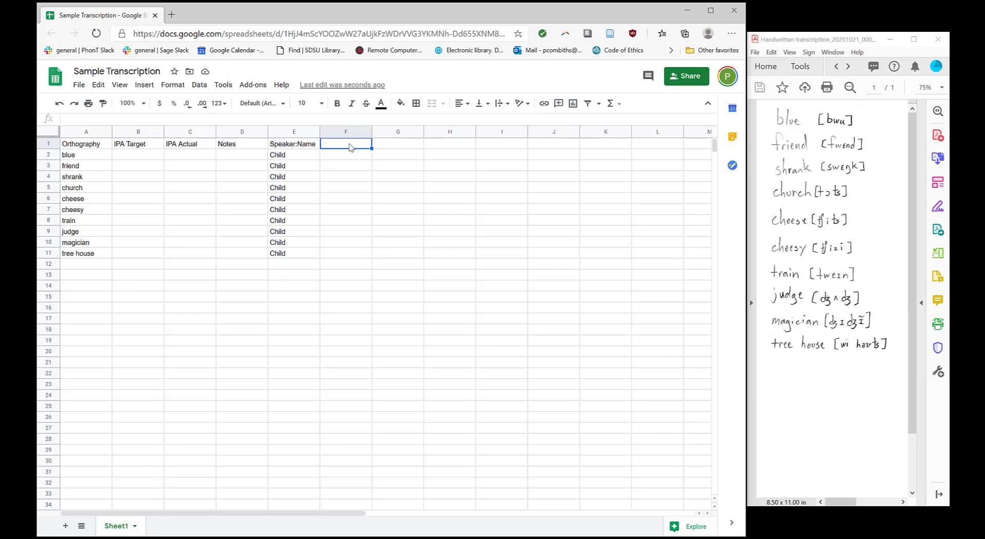
type("Segment")
Clear the contents of columns D to F and of columns B and C, keeping only the Orthography column
left_click(252, 132, "shift")
key("Delete")
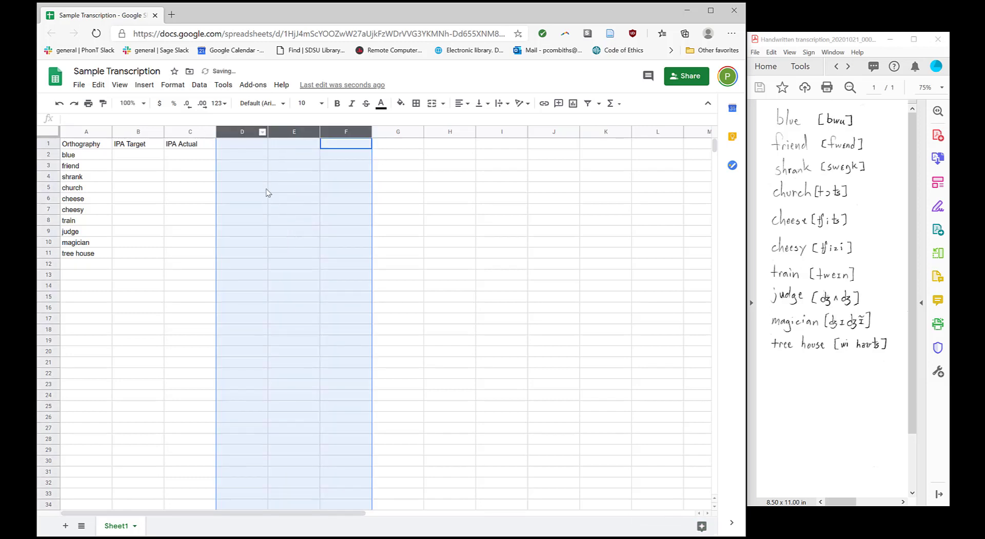
left_click(266, 190)
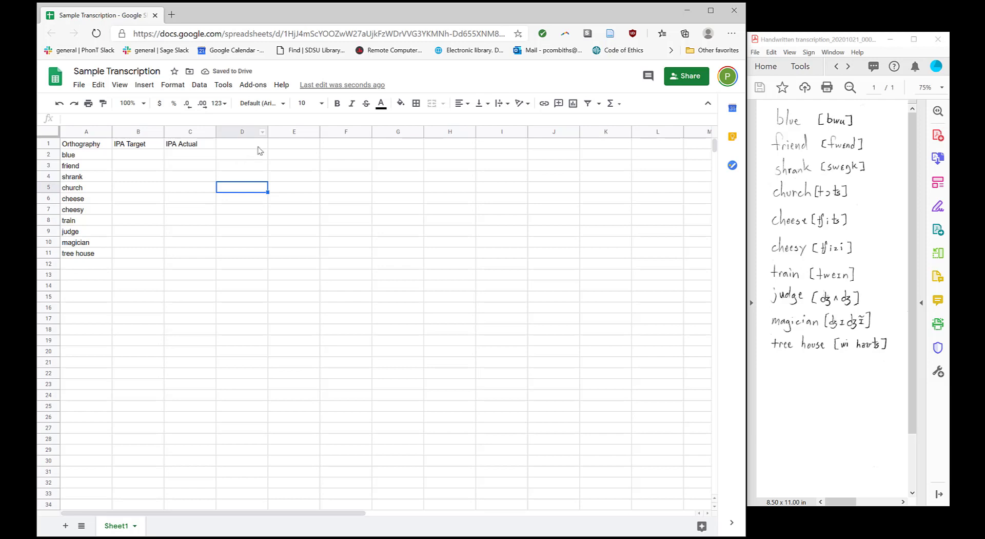
left_click(139, 133)
left_click(192, 132, "shift")
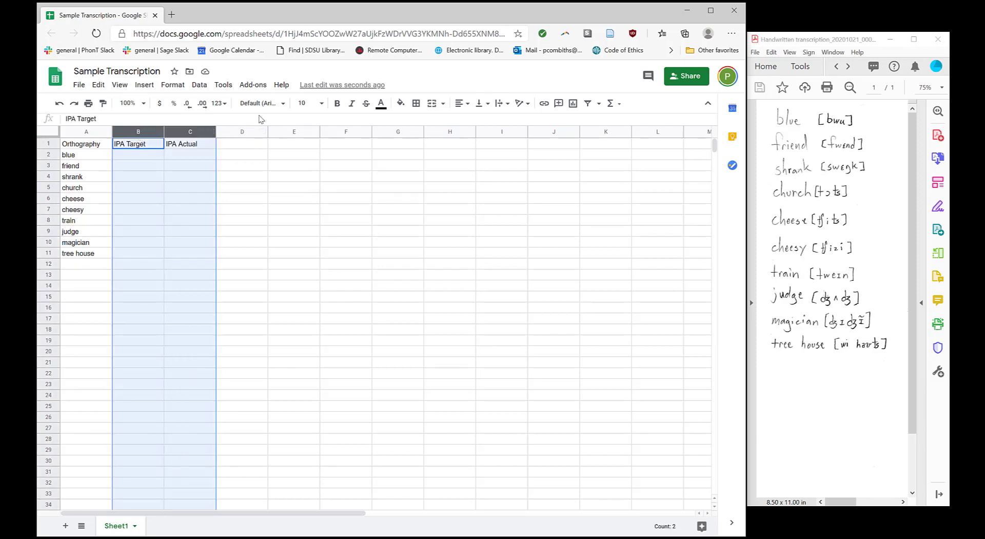
key("Delete")
left_click(245, 184)
left_click(125, 145)
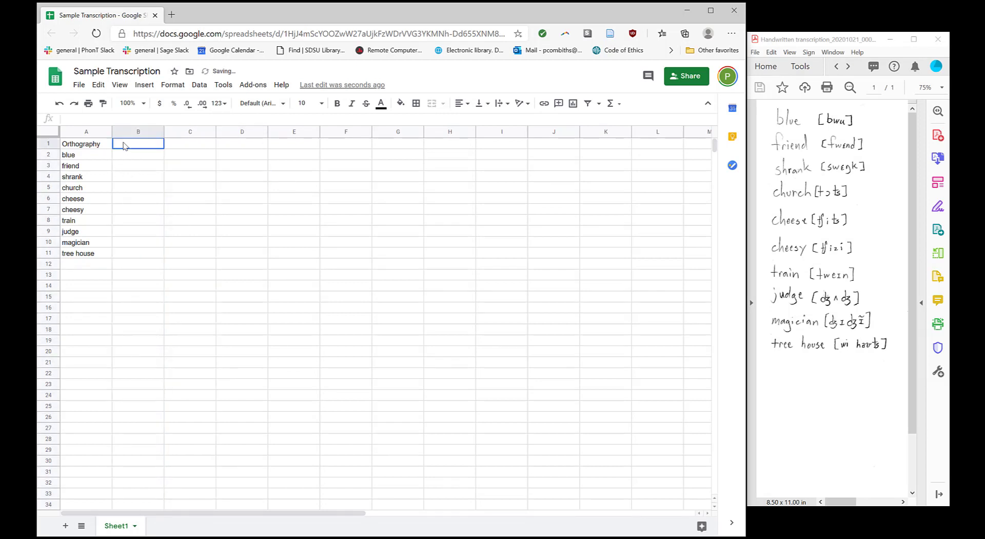
left_click(128, 251)
left_click(83, 146)
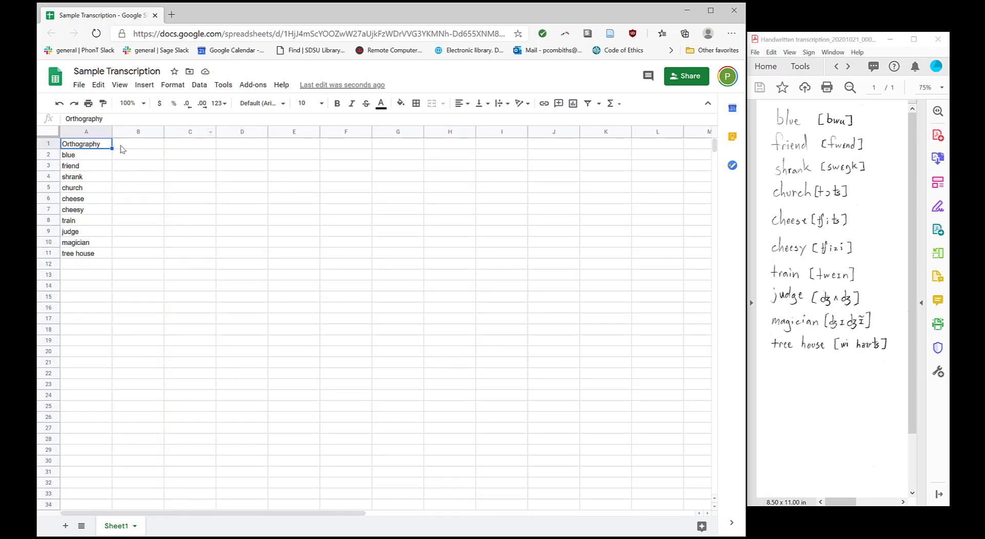
Download the current sheet as a comma-separated values file named Sample Transcription to the Desktop
left_click(147, 165)
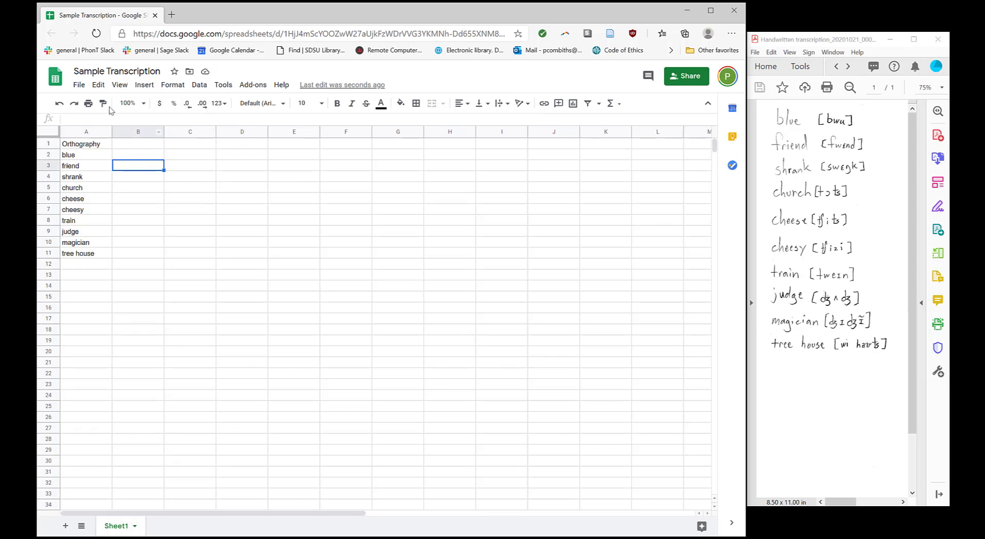
left_click(80, 86)
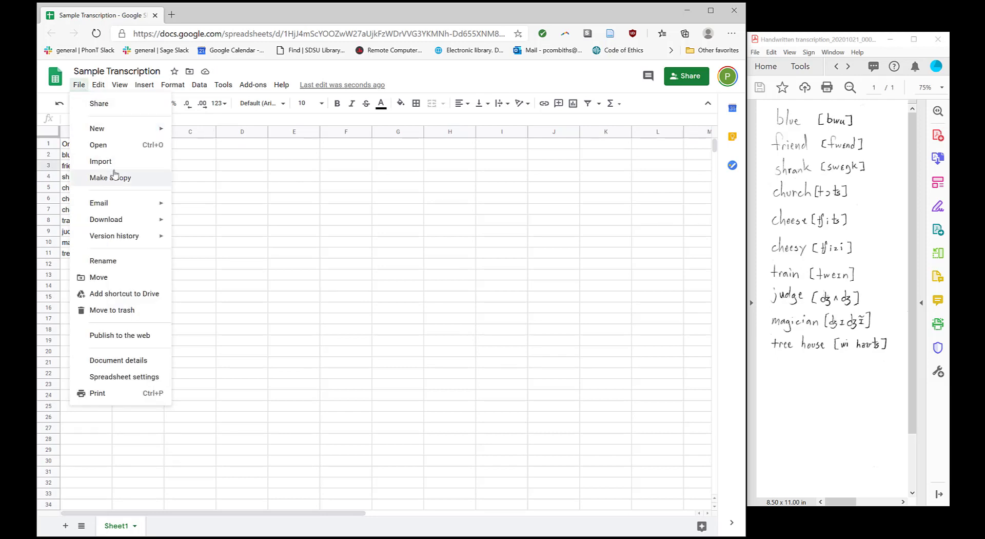
mouse_move(119, 221)
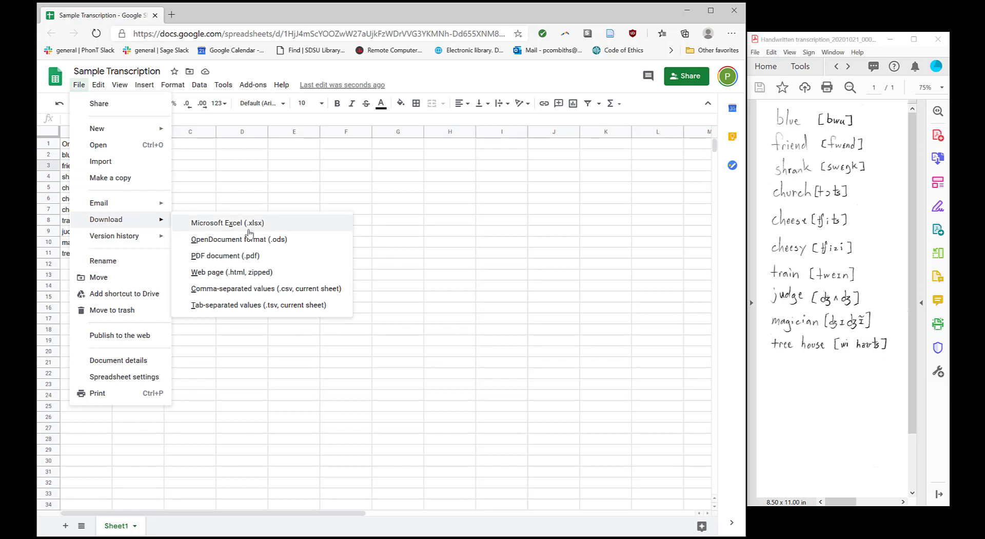
left_click(263, 290)
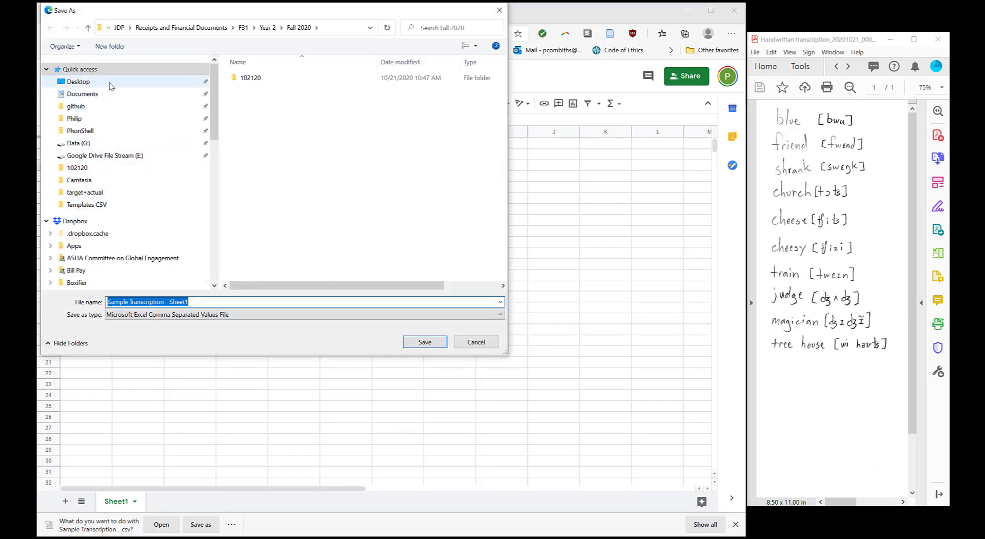
left_click(78, 81)
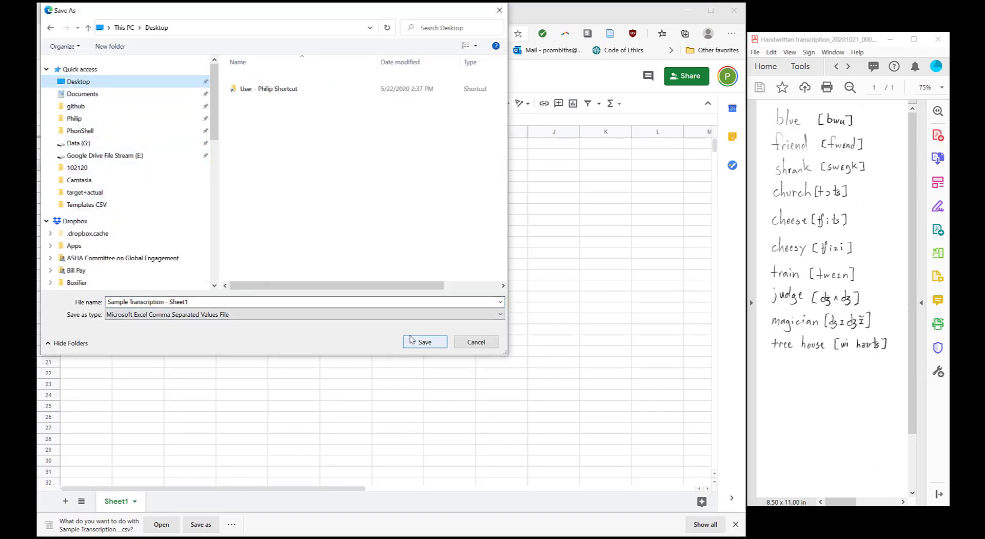
left_click(178, 302)
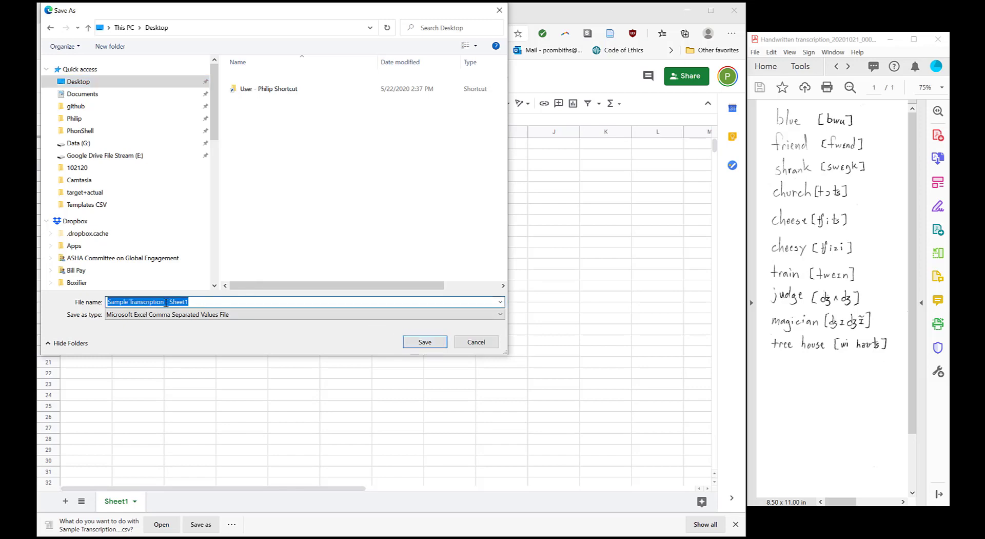
left_click_drag(165, 303, 228, 303)
key("BackSpace")
left_click(425, 342)
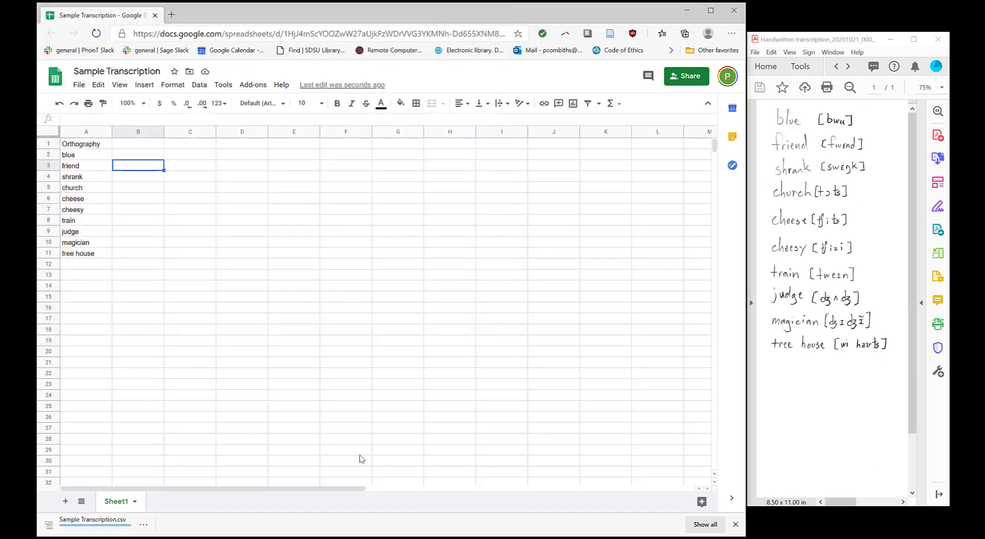
Switch to Phon's CSV Import wizard and choose the Desktop as the folder containing the CSV files
left_click(688, 11)
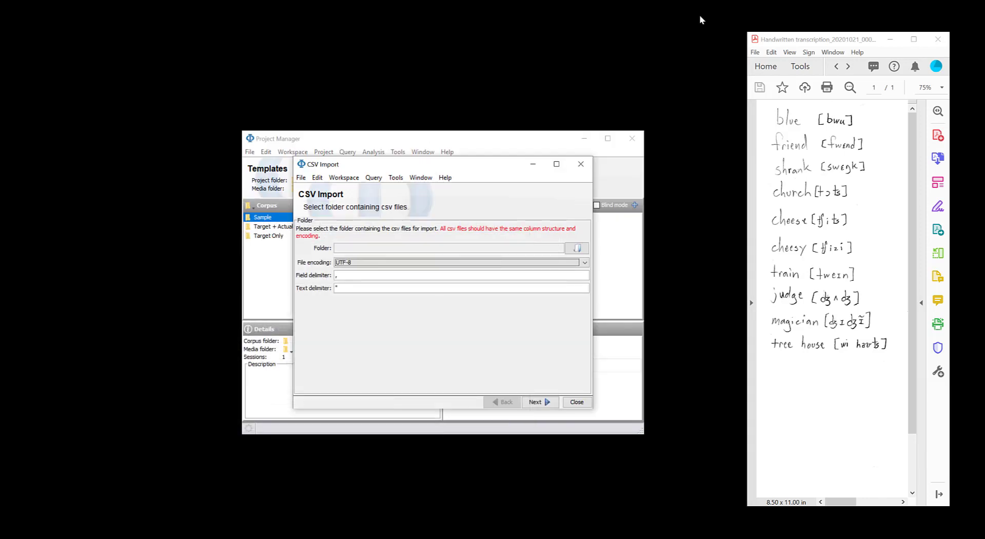
left_click(891, 39)
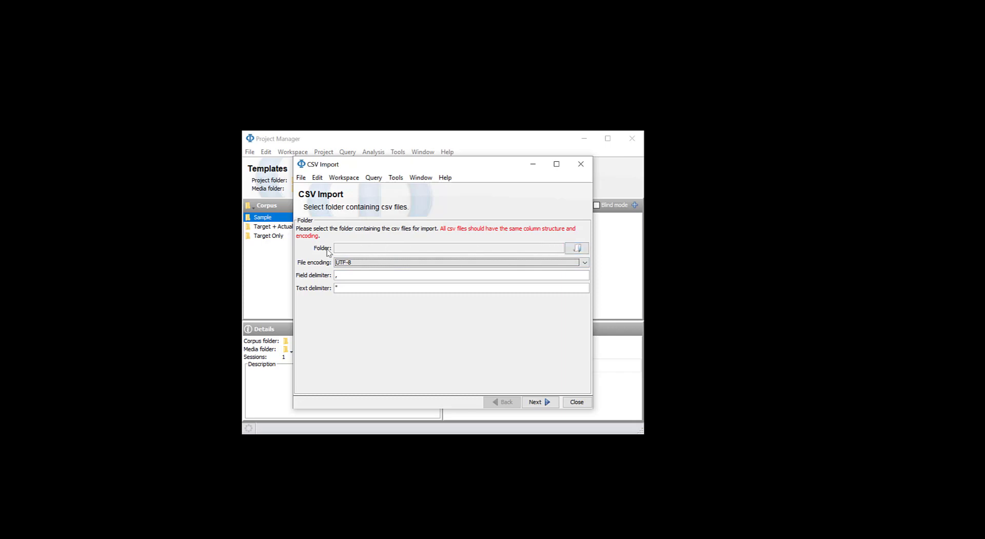
left_click(568, 250)
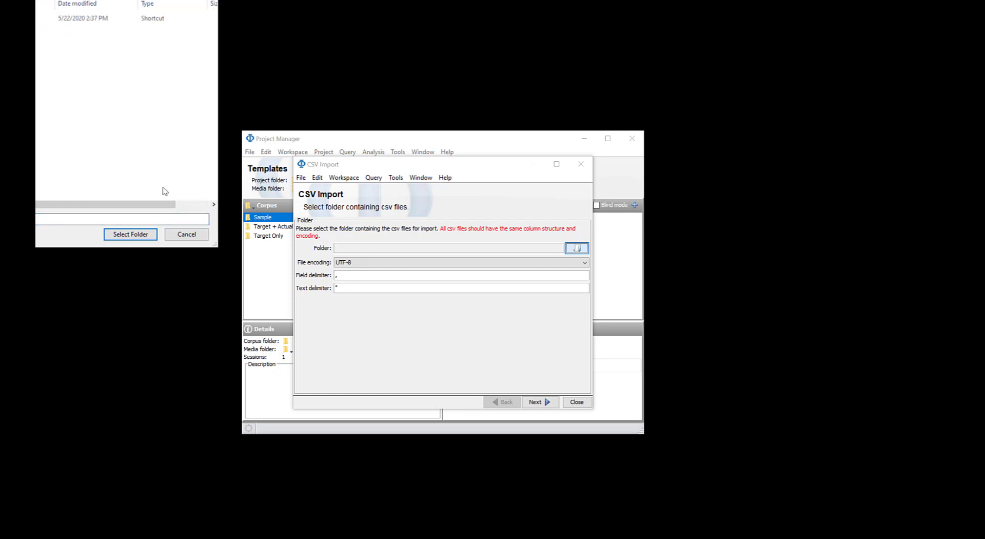
left_click(131, 234)
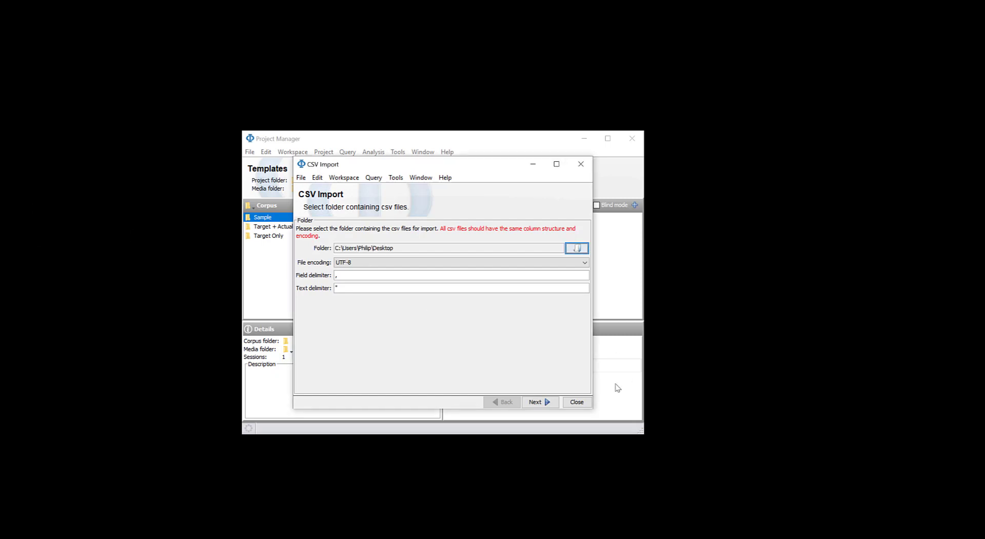
left_click(547, 403)
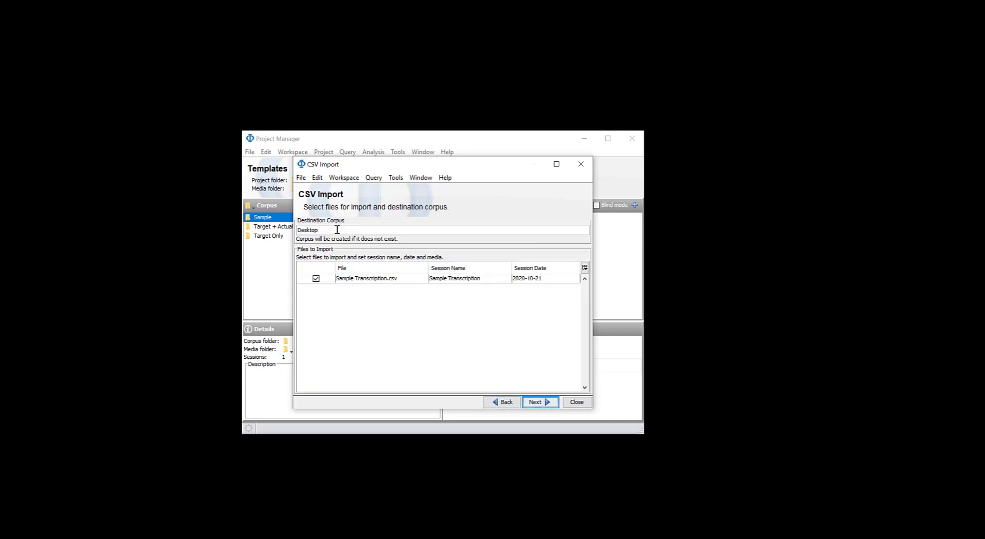
Import Sample Transcription.csv into the Sample corpus without participants, mapping the Orthography column to the Orthography tier
left_click_drag(338, 230, 105, 227)
type("Sample")
left_click_drag(359, 167, 421, 204)
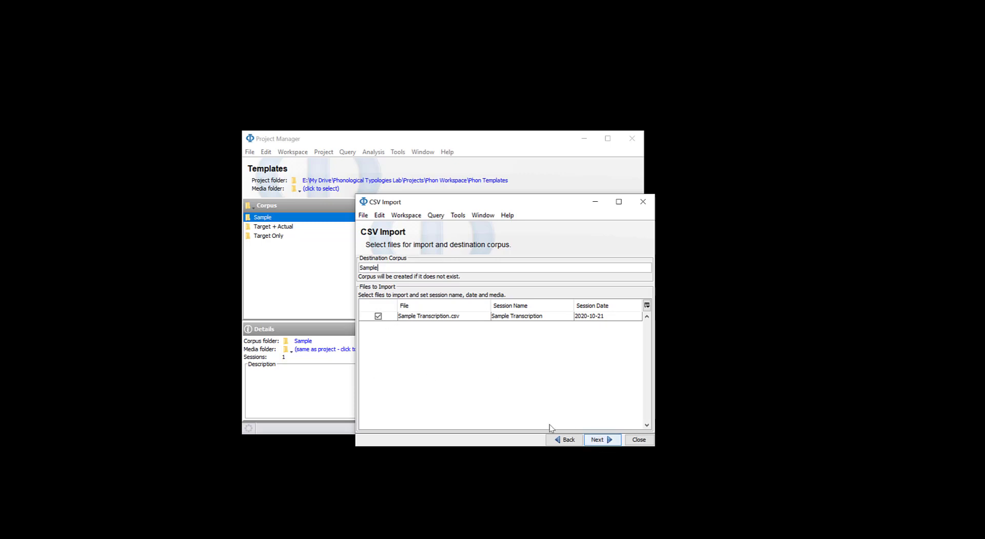
left_click(611, 440)
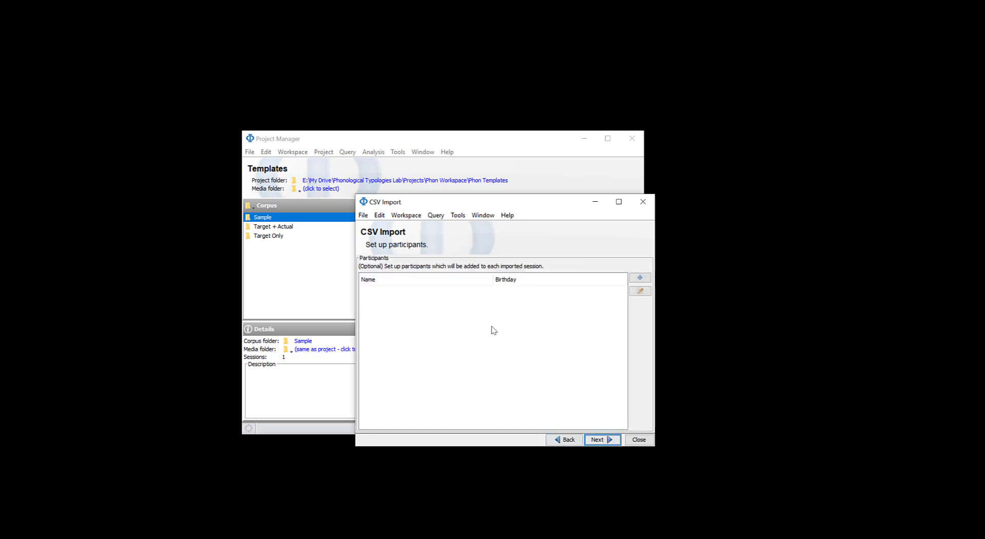
left_click(601, 441)
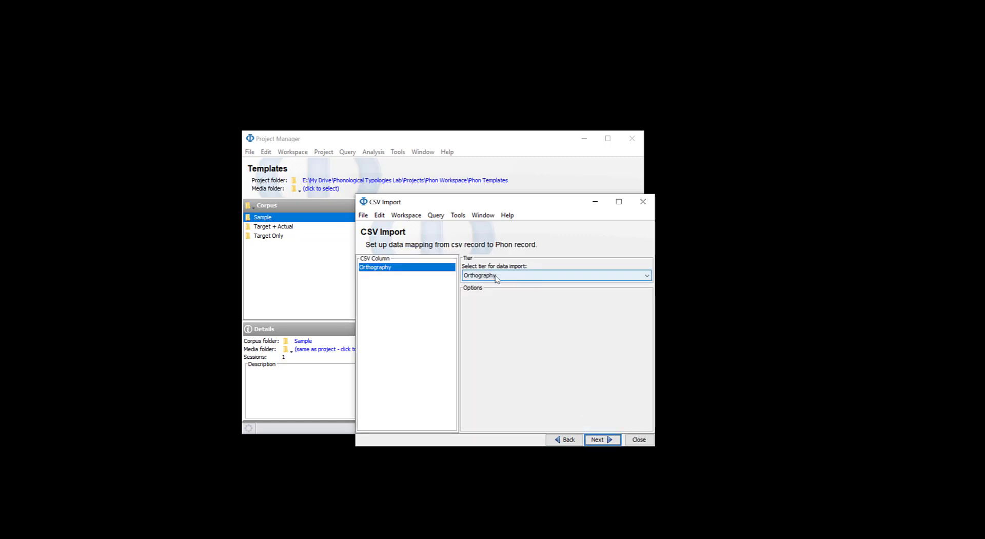
left_click(601, 439)
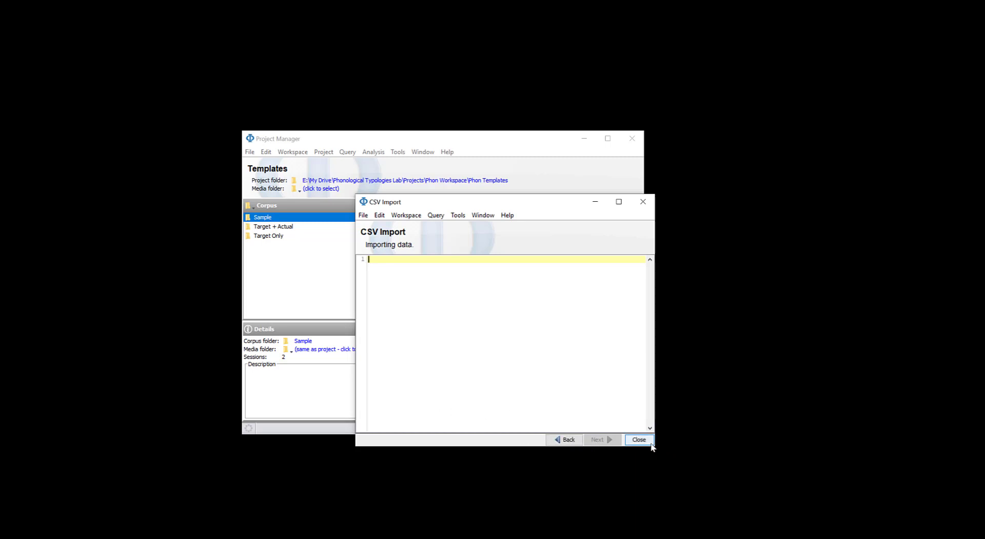
left_click(640, 440)
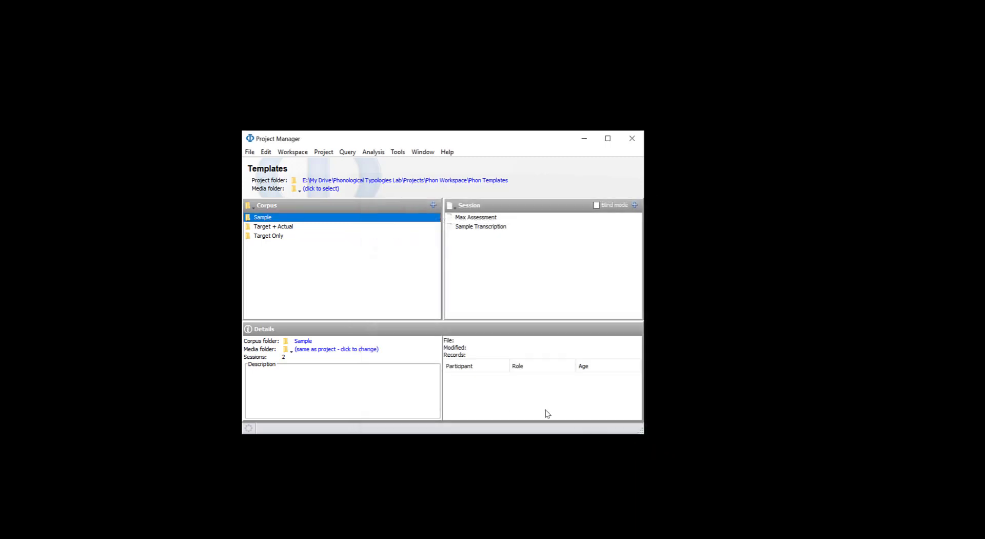
Open the imported Sample Transcription session and check the Orthography entries in its first records
double_click(490, 228)
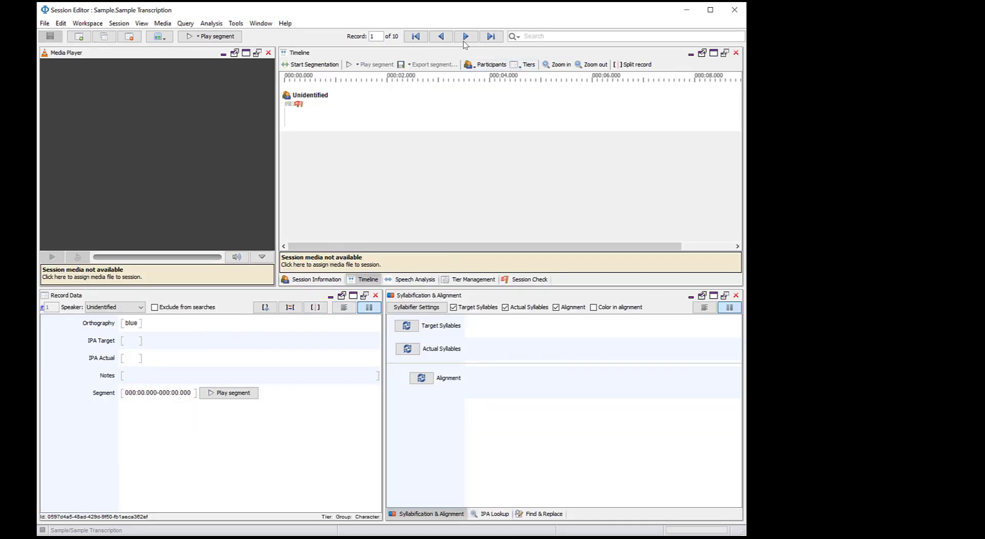
left_click(466, 37)
left_click(466, 36)
left_click(466, 36)
left_click(466, 37)
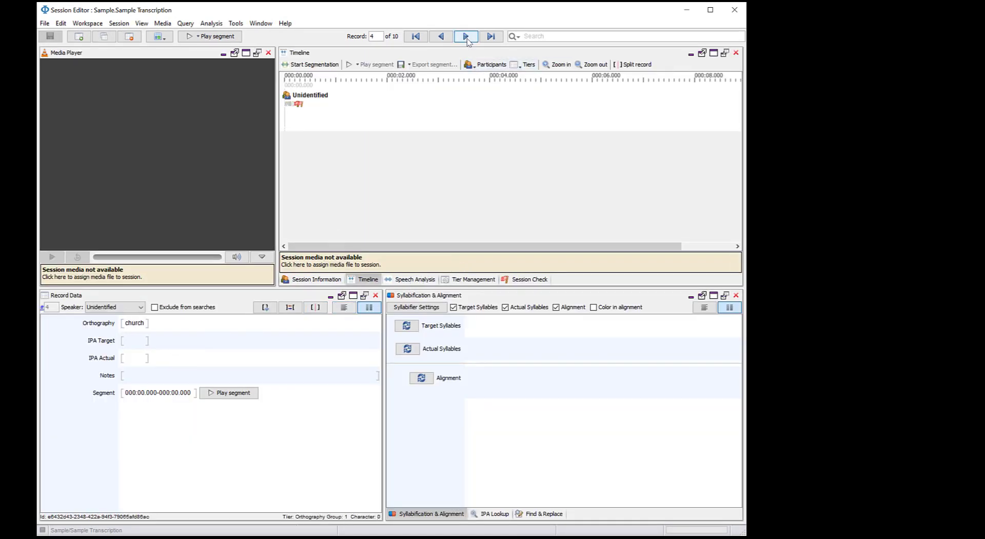
left_click(466, 37)
left_click(450, 40)
left_click(450, 40)
left_click(450, 40)
left_click(450, 40)
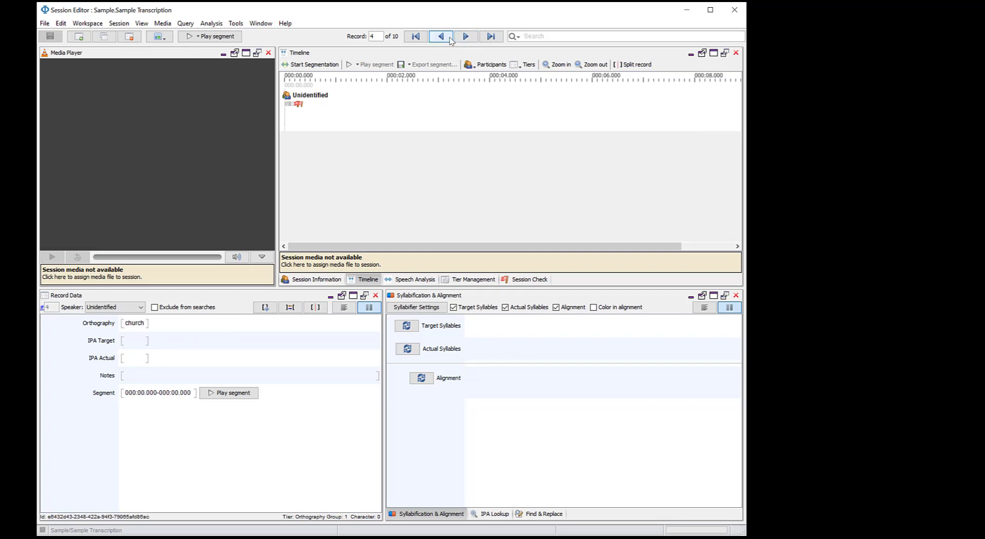
left_click(450, 40)
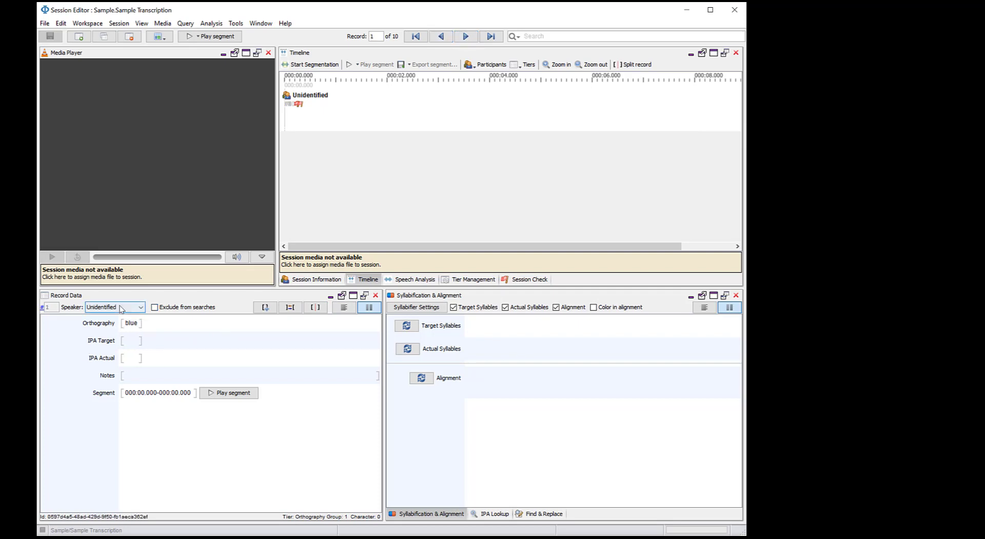
Auto-transcribe IPA Target and IPA Actual for all records with the English (eng-legacy) dictionary, and close the session without saving
left_click(134, 320)
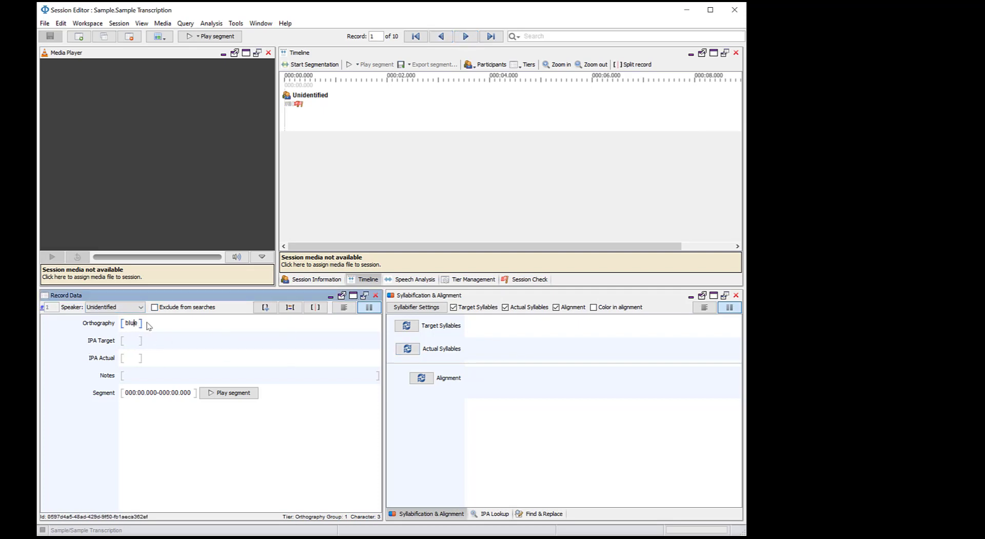
left_click(494, 513)
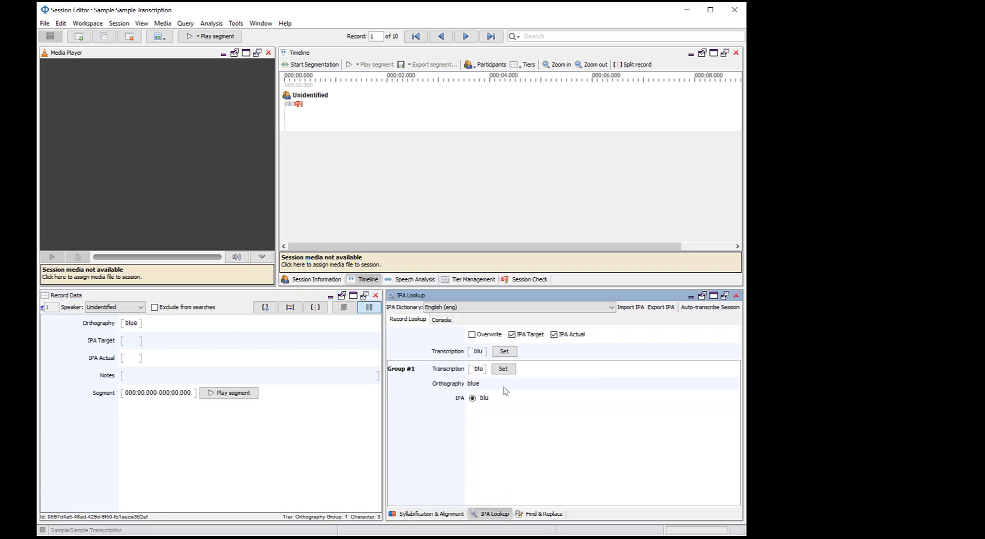
left_click(528, 308)
left_click(549, 349)
left_click(711, 307)
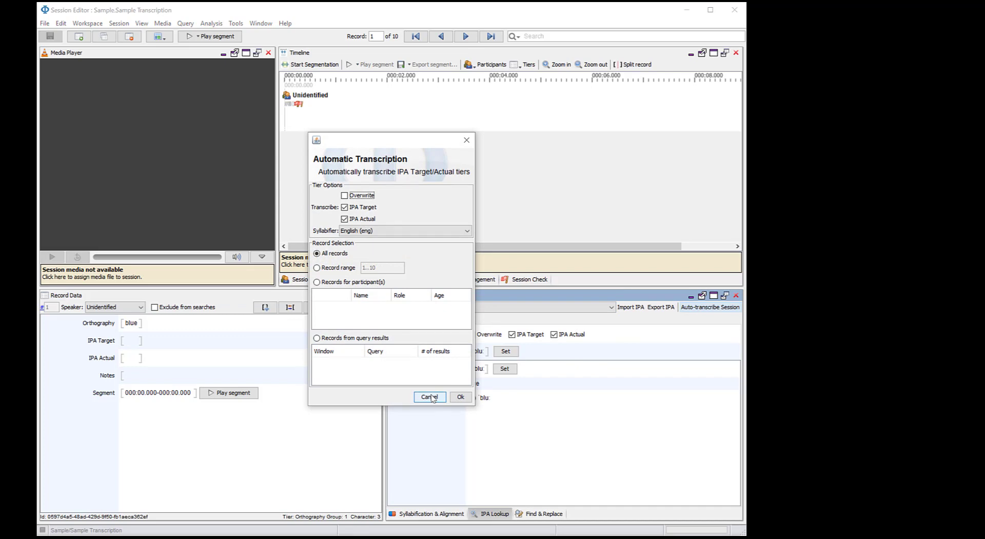
left_click(461, 397)
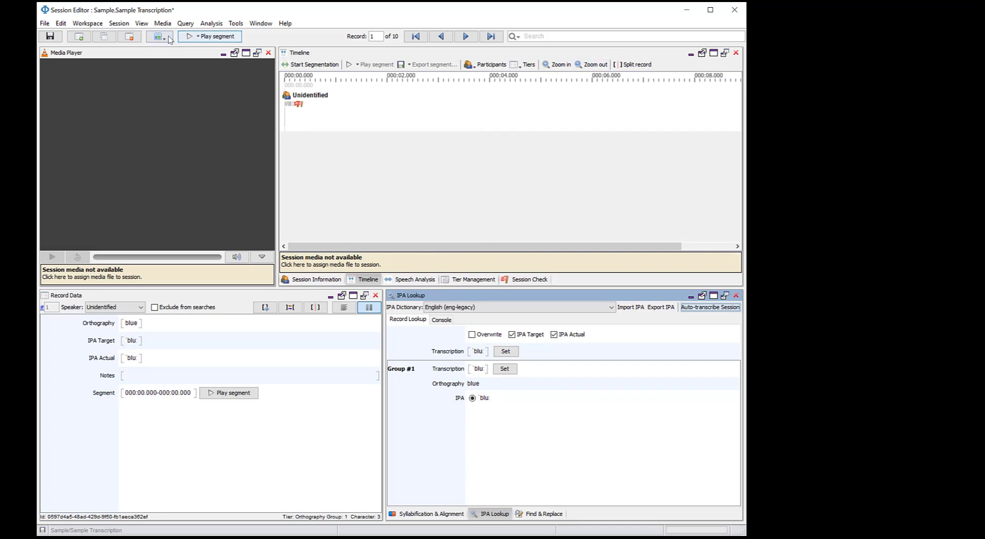
left_click(736, 12)
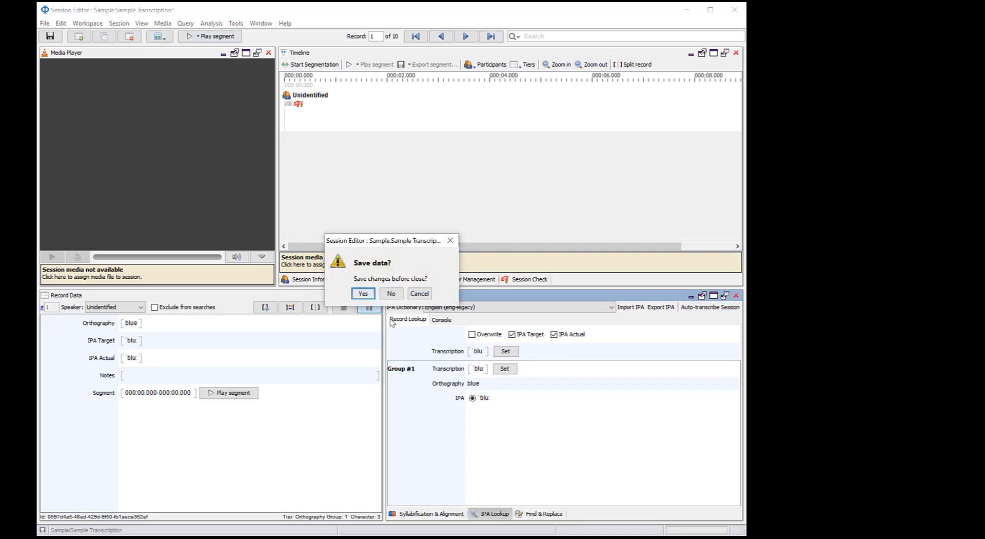
left_click(395, 293)
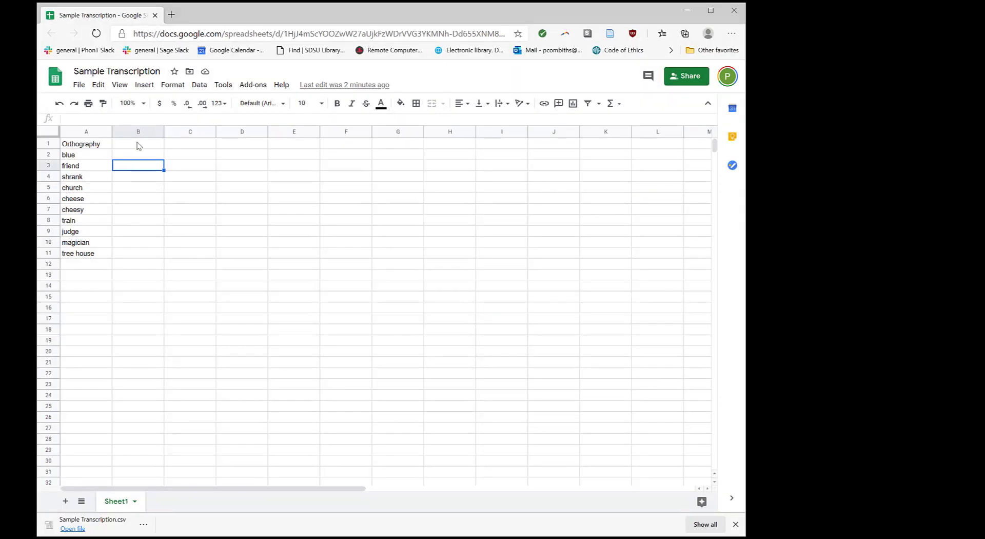
In the Sample Transcription Google Sheet, add the header IPA Actual in B1
left_click(138, 144)
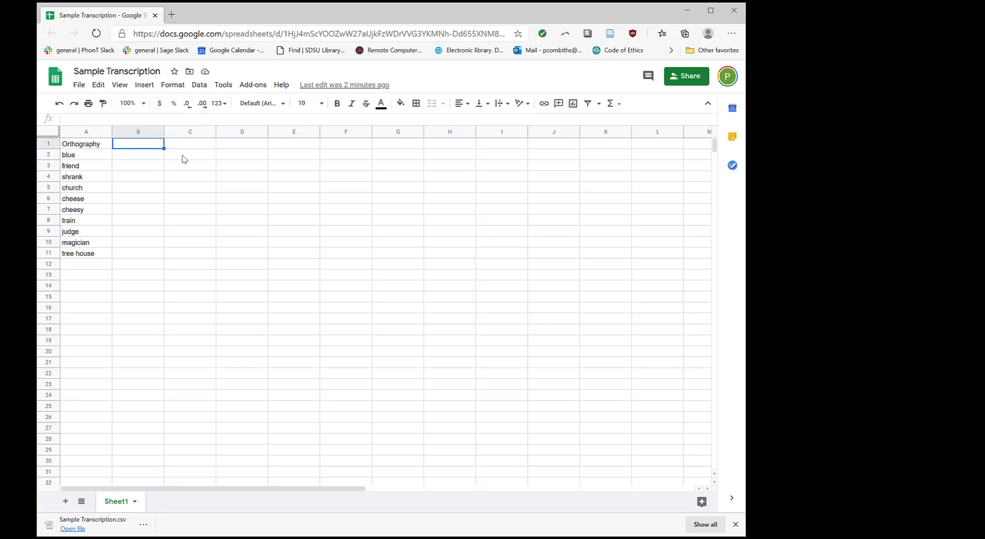
type("IPA Actual")
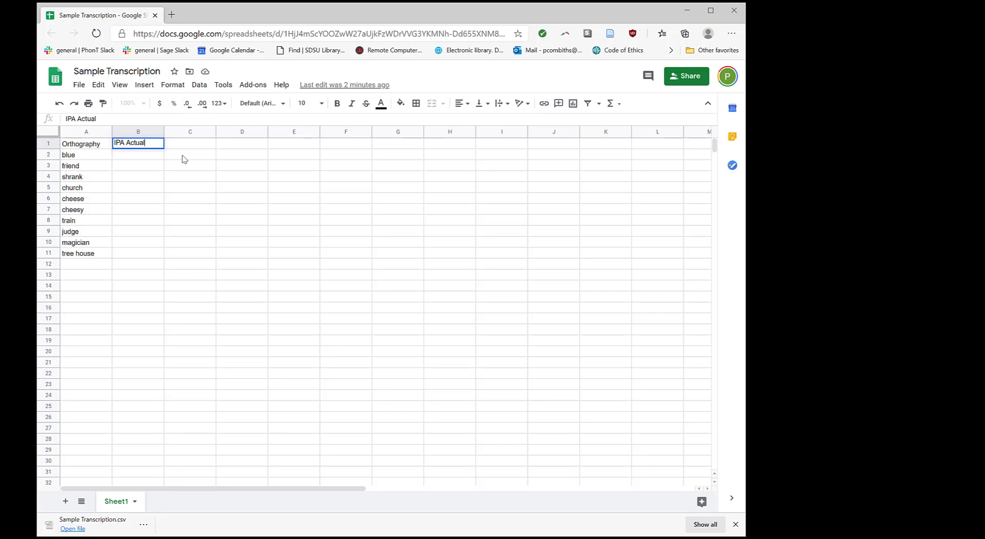
key("Return")
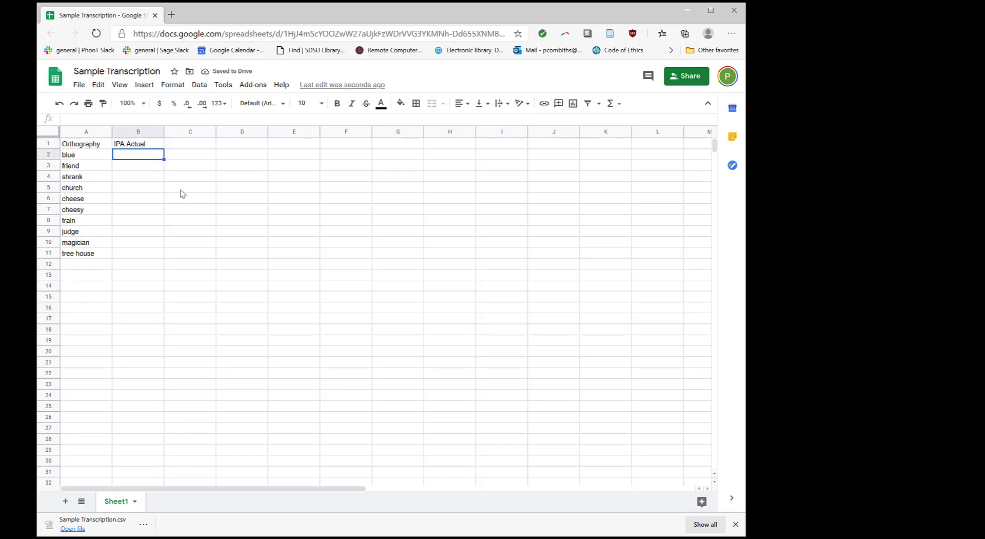
Bring up the handwritten transcription PDF beside the sheet and enter bwu, fwɛnd and swɛŋk in B2:B4 for blue, friend and shrank
key("alt+Tab")
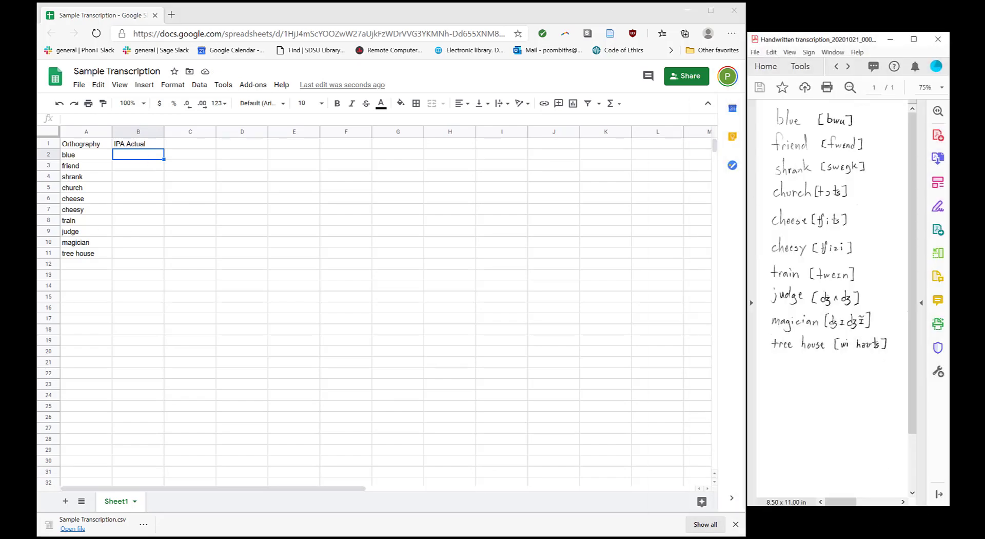
left_click(147, 160)
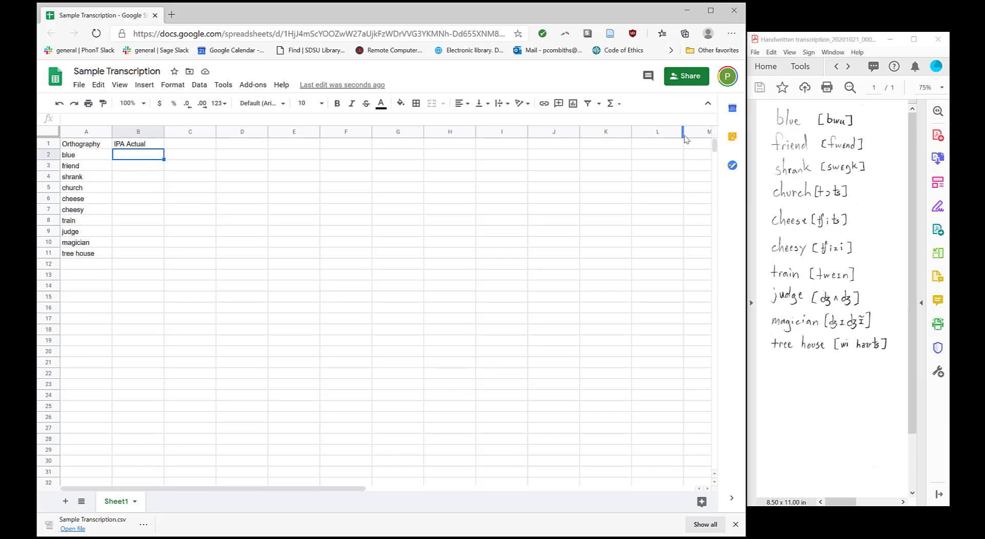
type("bwu")
key("Return")
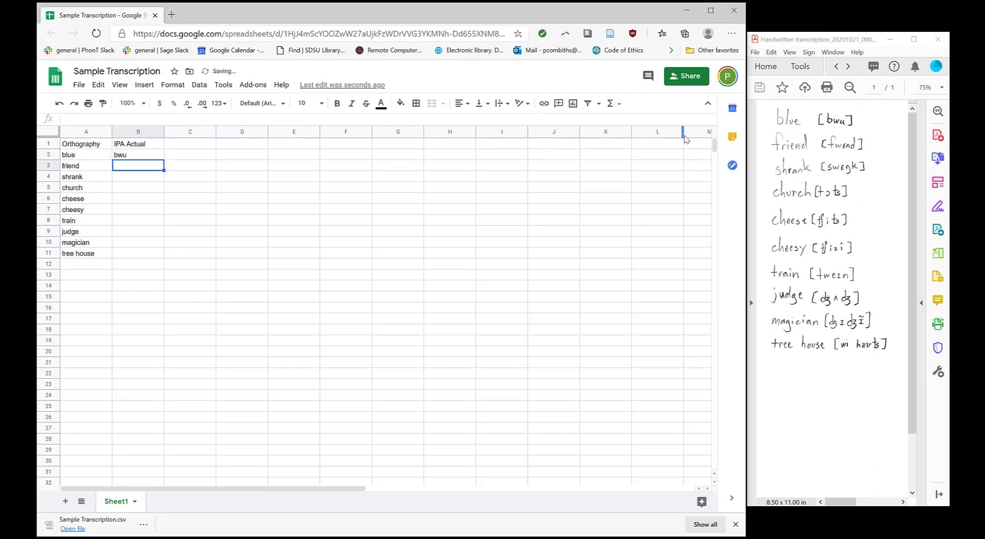
type("fwe")
type("nd")
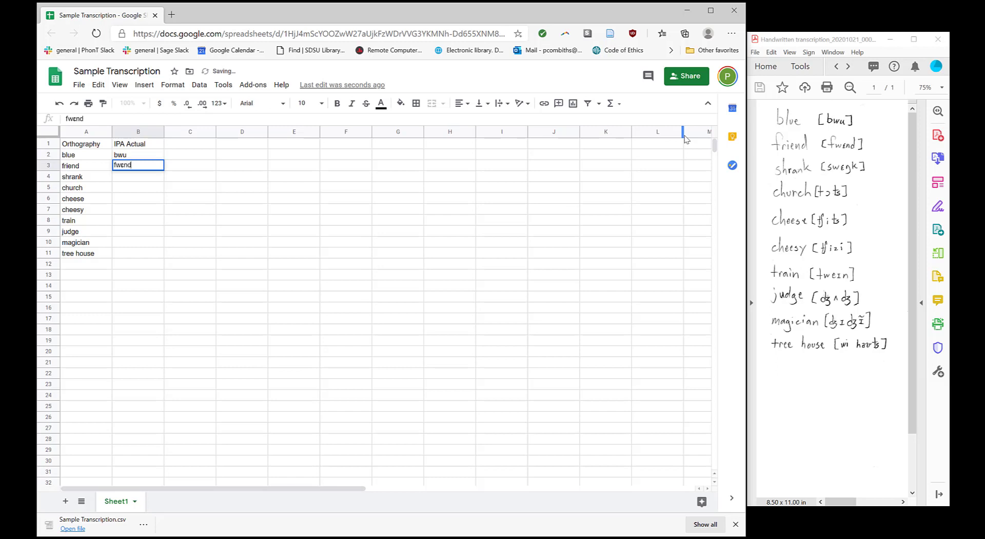
key("Return")
type("sw")
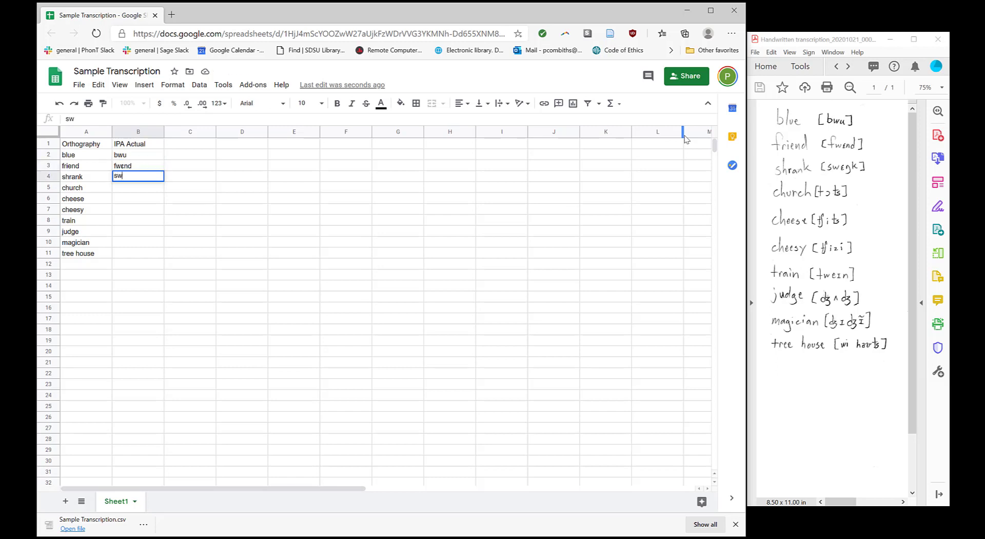
type("ɛŋk")
key("Return")
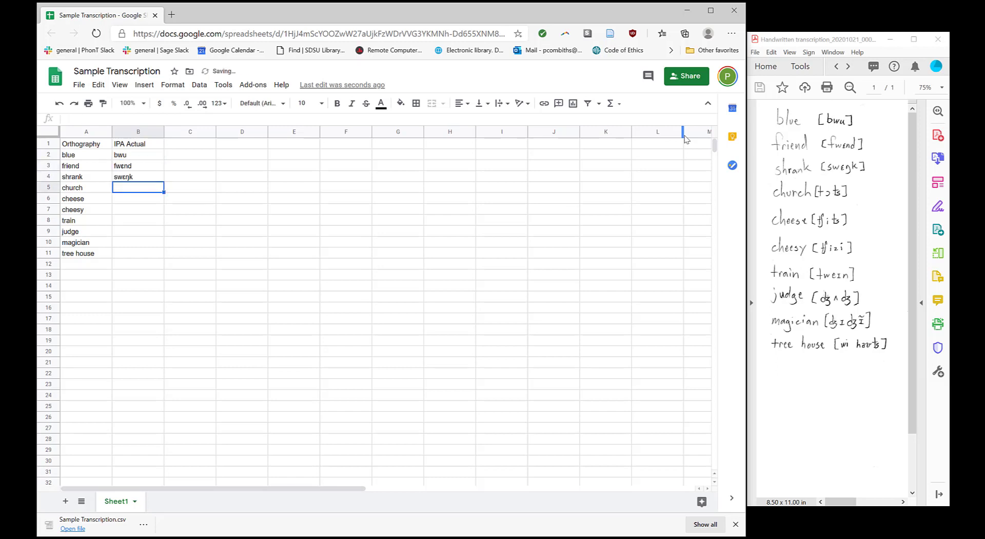
Enter the IPA Actual transcriptions tɔʦ, ʧiʦ, ʧizi and tweɪn in B5:B8 for church, cheese, cheesy and train
type("tɔʦ")
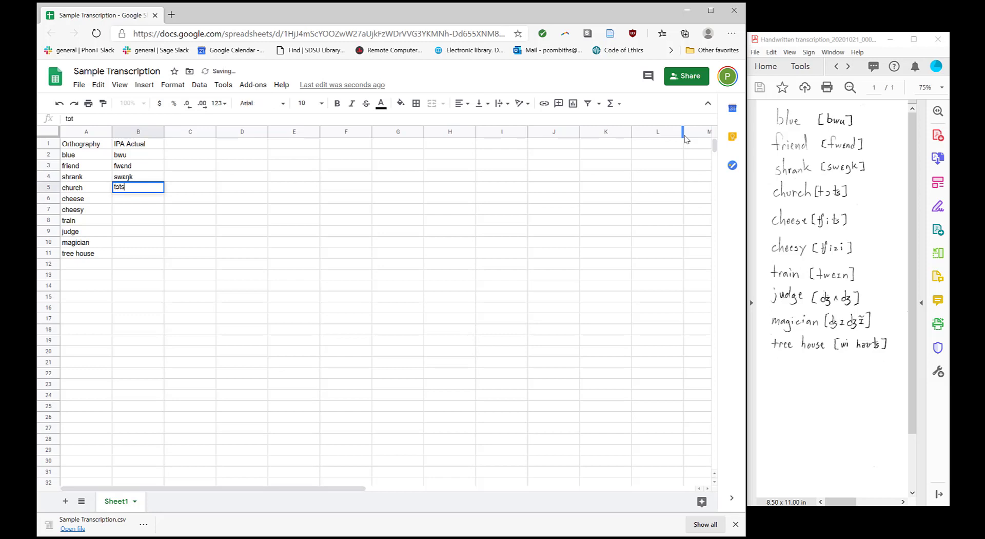
key("Return")
type("ʧ")
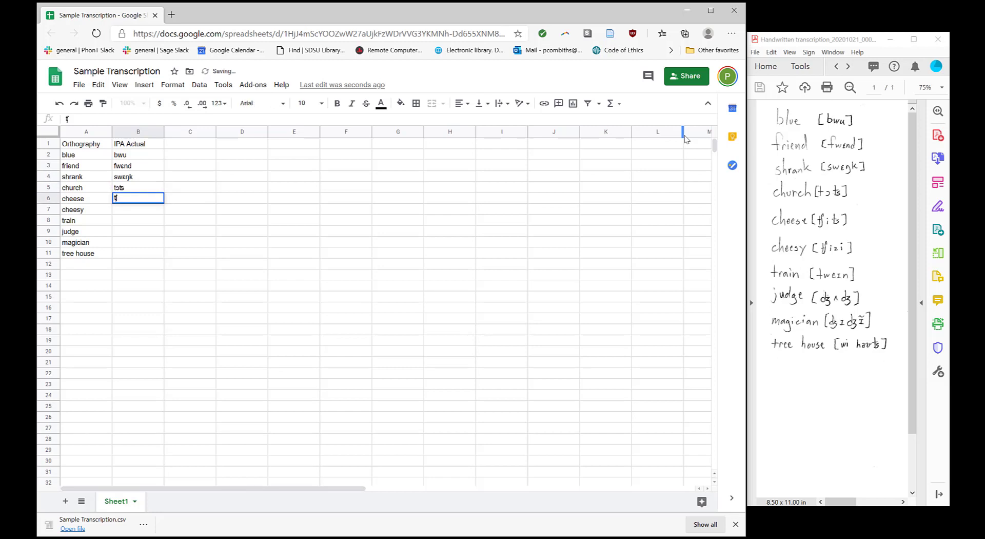
type("iʦ")
key("Return")
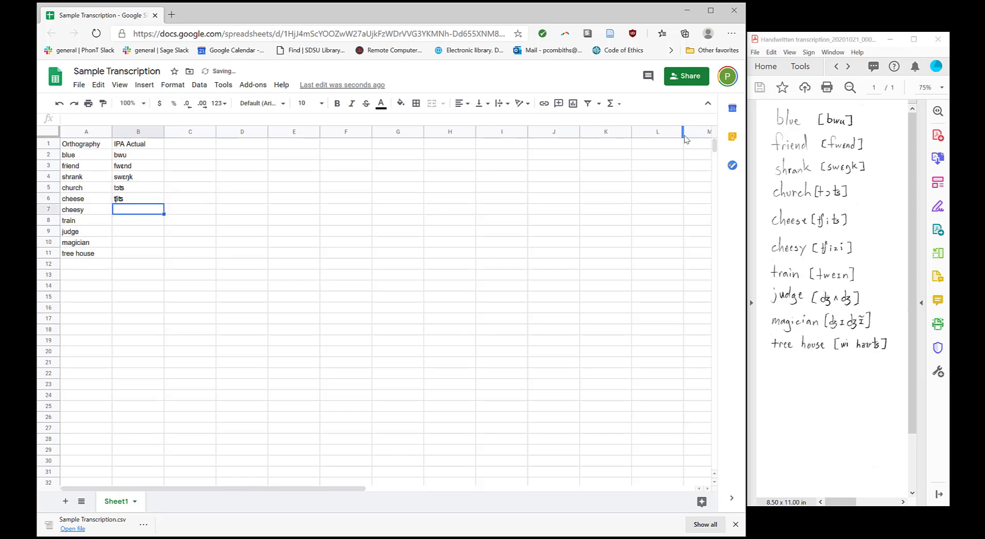
type("ʧizi")
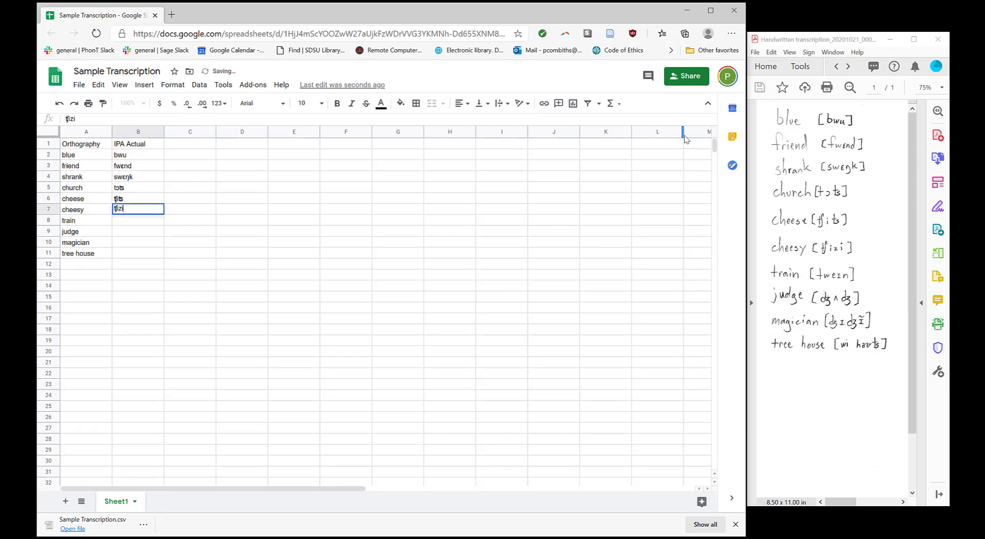
key("Return")
type("tweɪn")
key("Return")
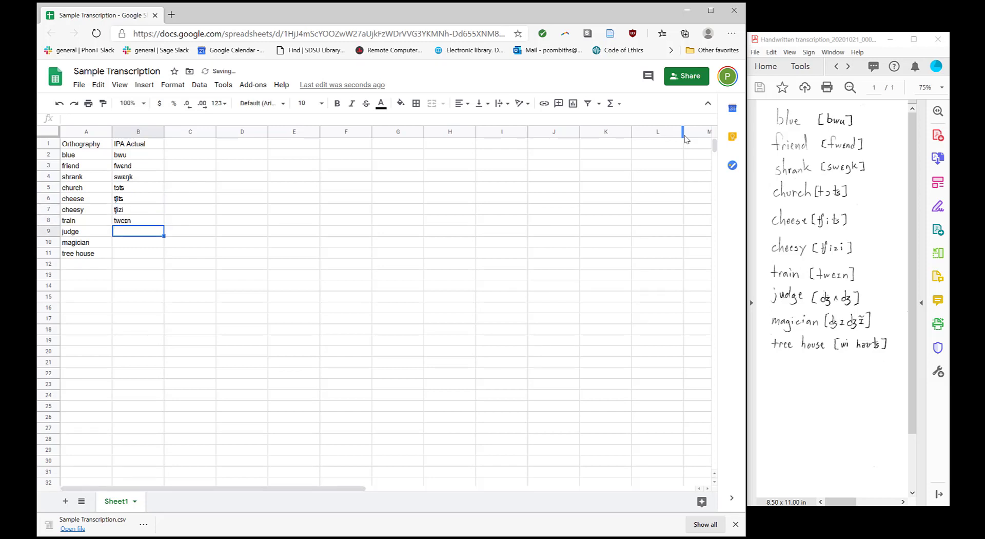
Enter the IPA Actual transcriptions ʤʌʤ, ʤɪʤɪ̃ and wi haʊʦ in B9:B11 for judge, magician and tree house
type("ʤ")
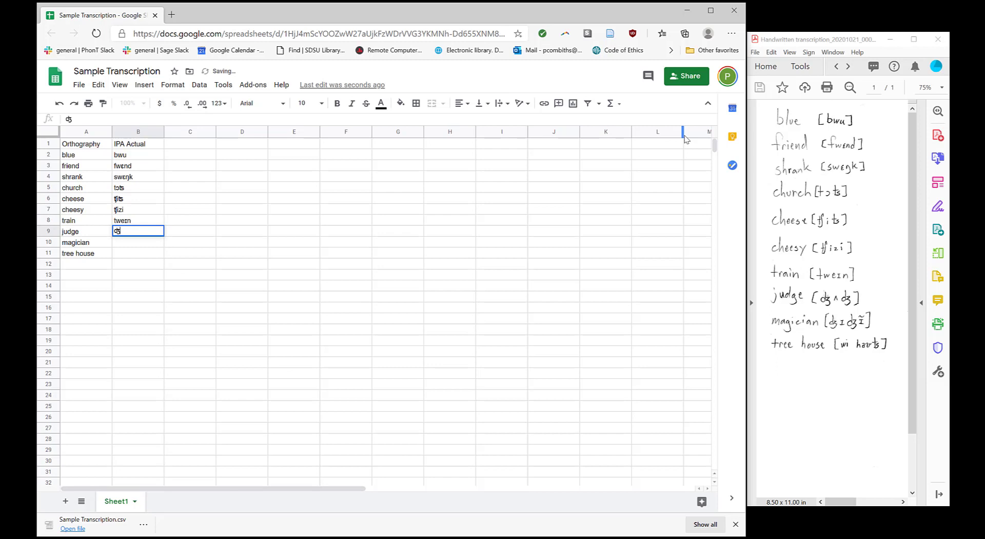
type("ʌʤ")
key("Return")
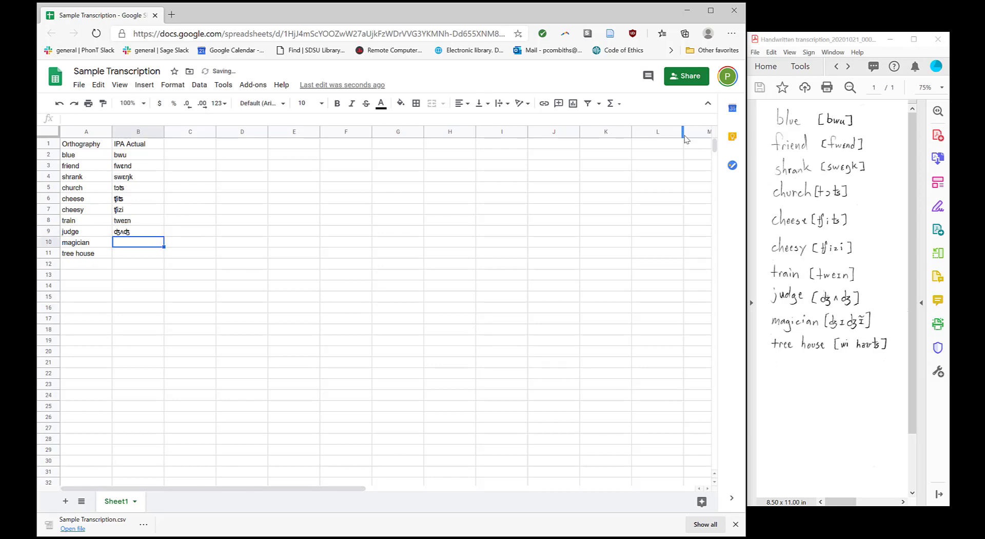
type("ʤɪdʒĩ")
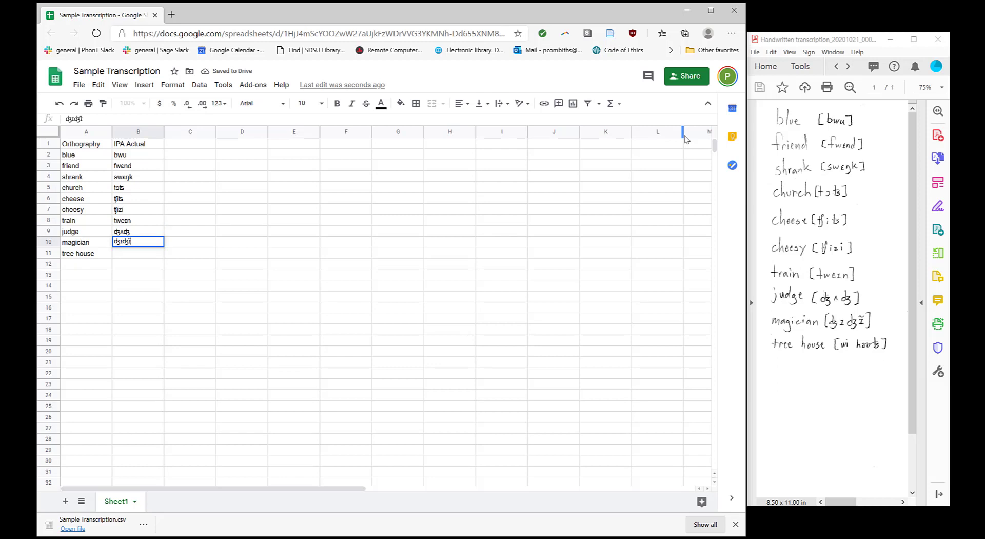
key("Return")
type("wi haʊʦ")
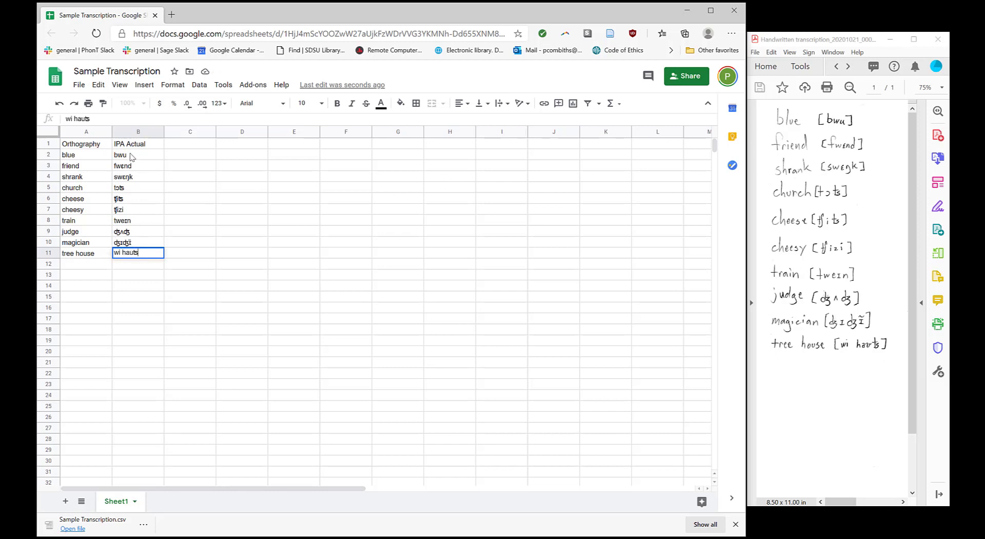
left_click(142, 190)
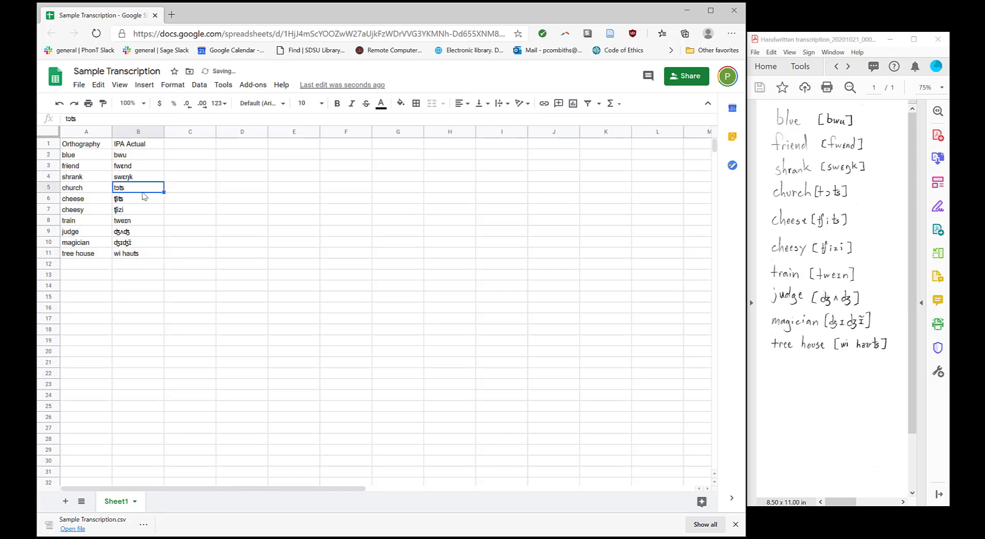
Download the sheet as comma-separated values, replacing Sample Transcription.csv on the Desktop, and close the browser
left_click(79, 85)
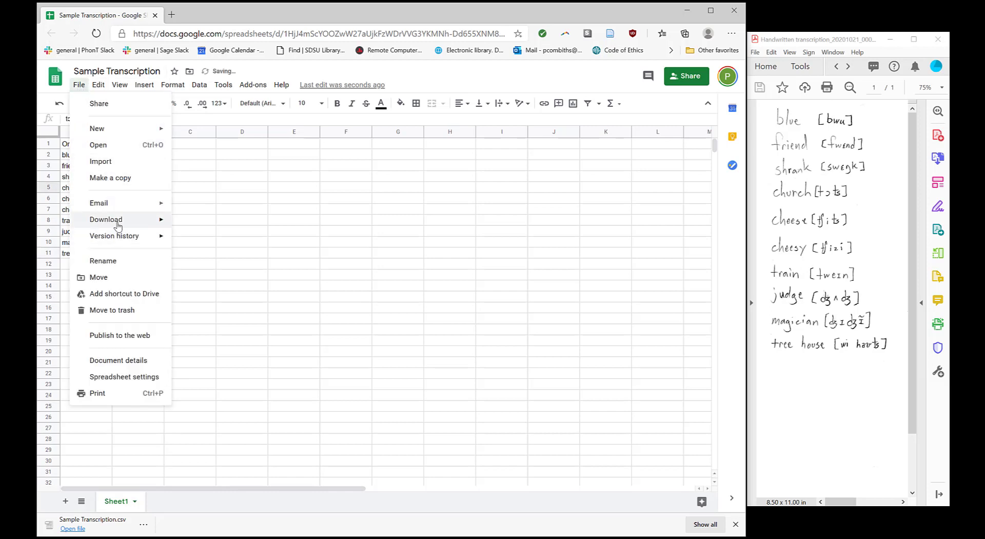
mouse_move(117, 226)
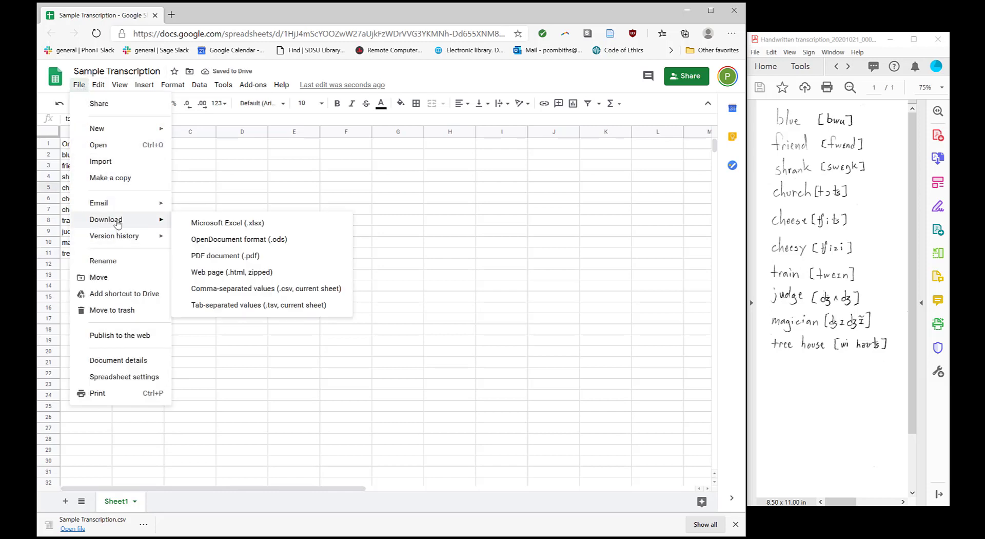
left_click(238, 290)
left_click(201, 524)
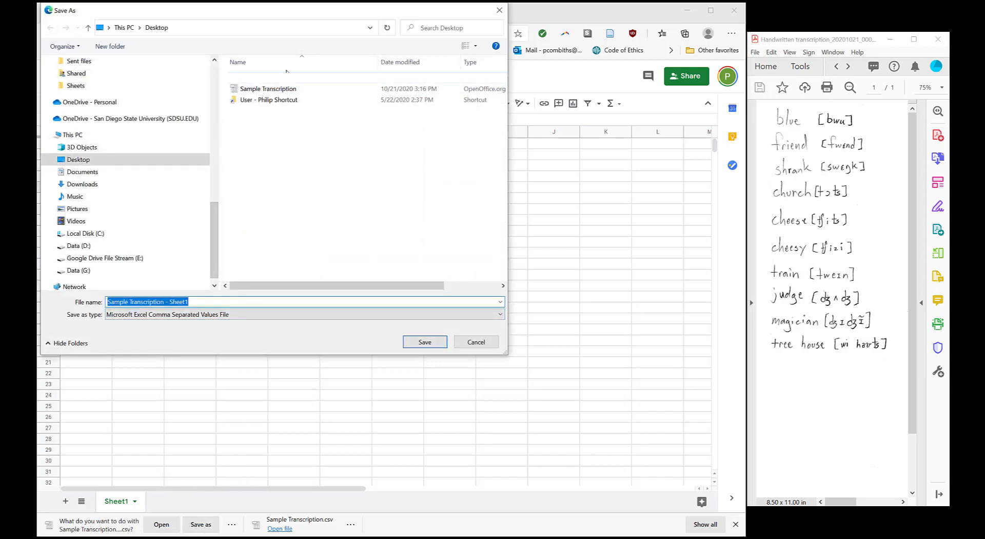
left_click(277, 88)
left_click(424, 342)
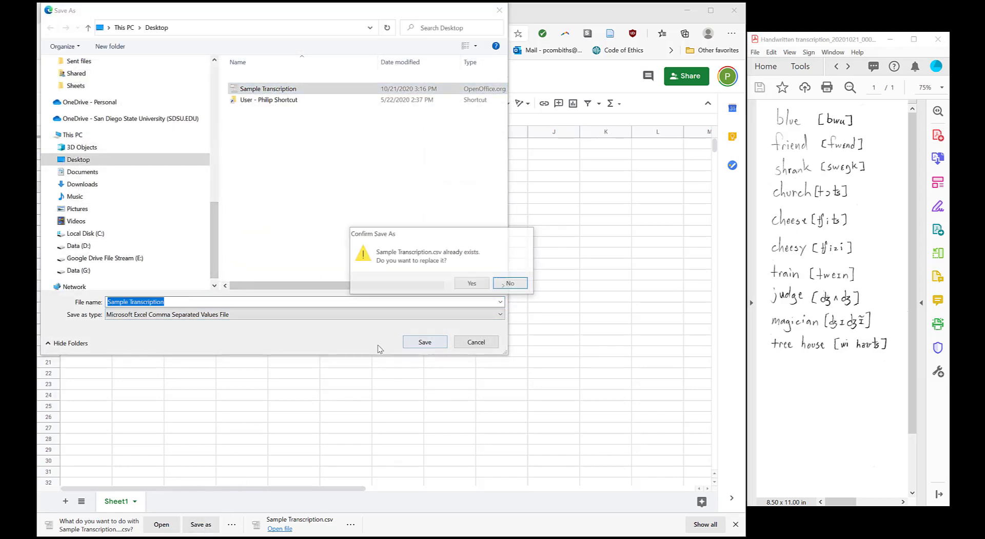
left_click(471, 284)
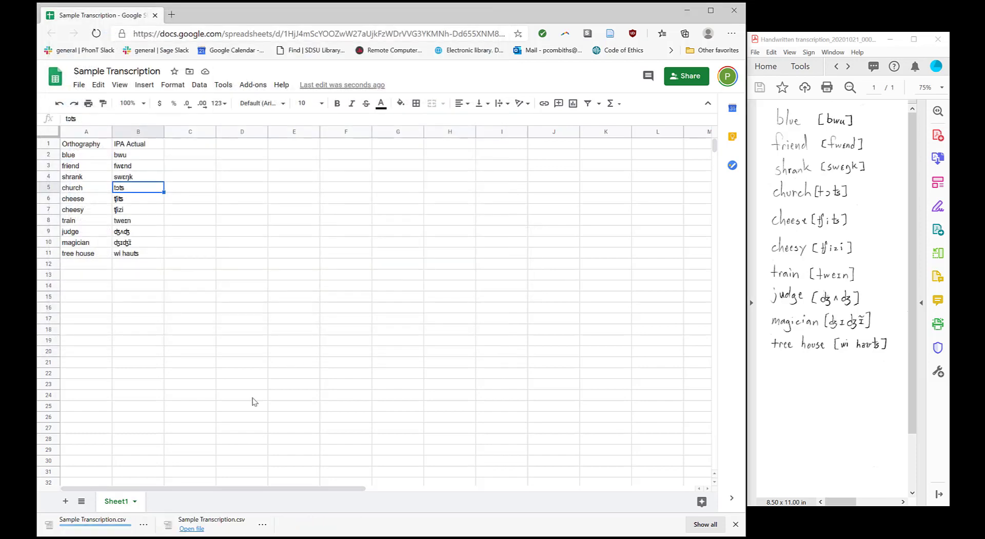
left_click(732, 10)
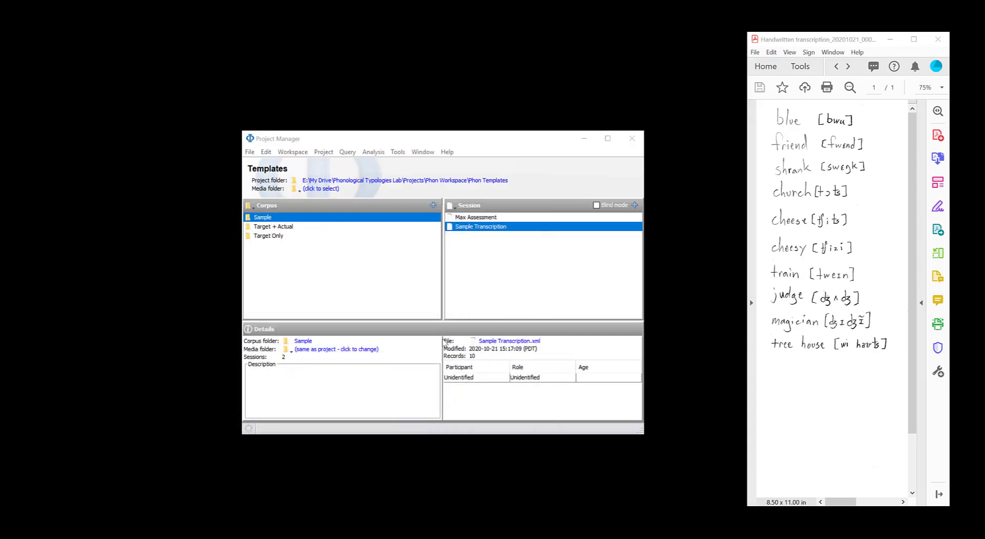
Start a CSV import in the Phon Project Manager using the Desktop folder as the source with UTF-8 encoding
left_click(398, 152)
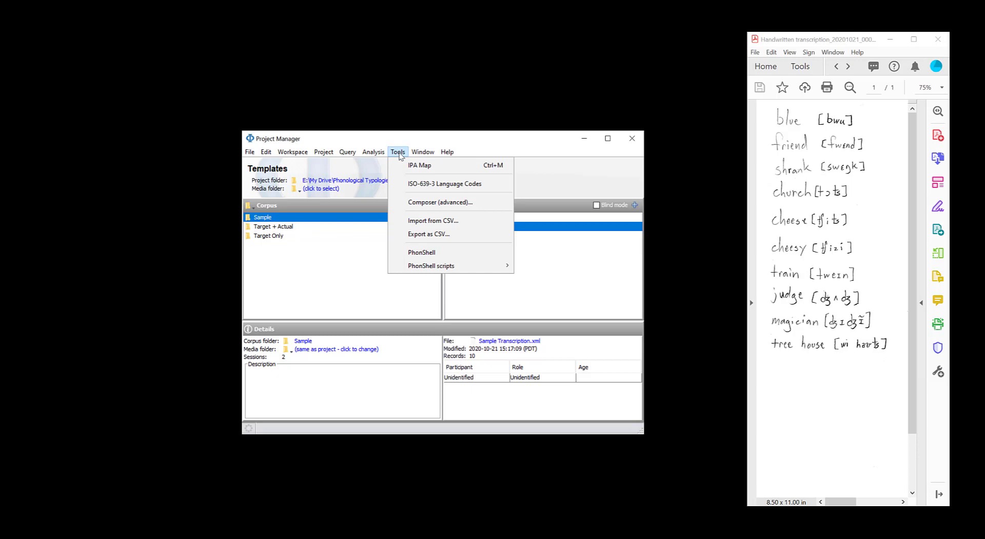
left_click(431, 218)
left_click(578, 248)
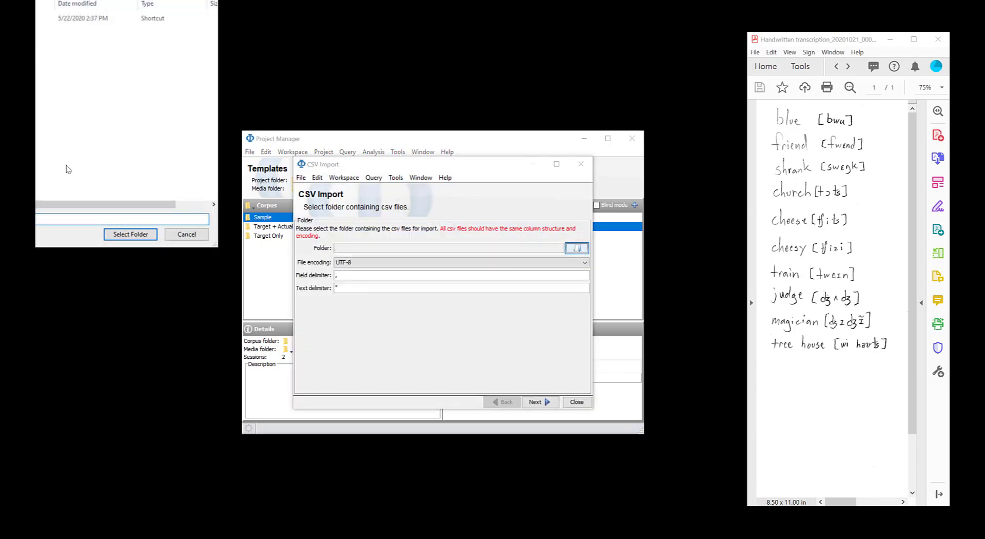
left_click(131, 234)
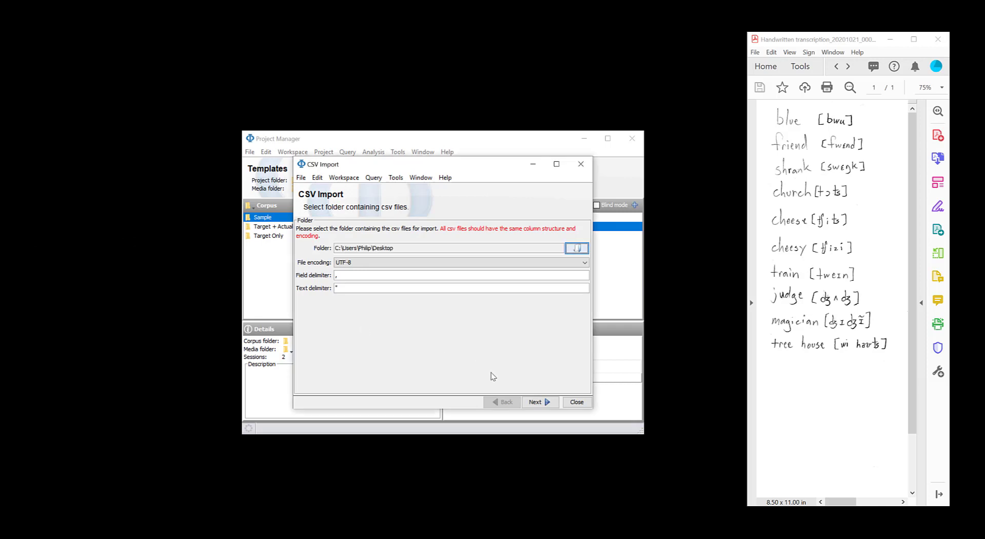
left_click(545, 403)
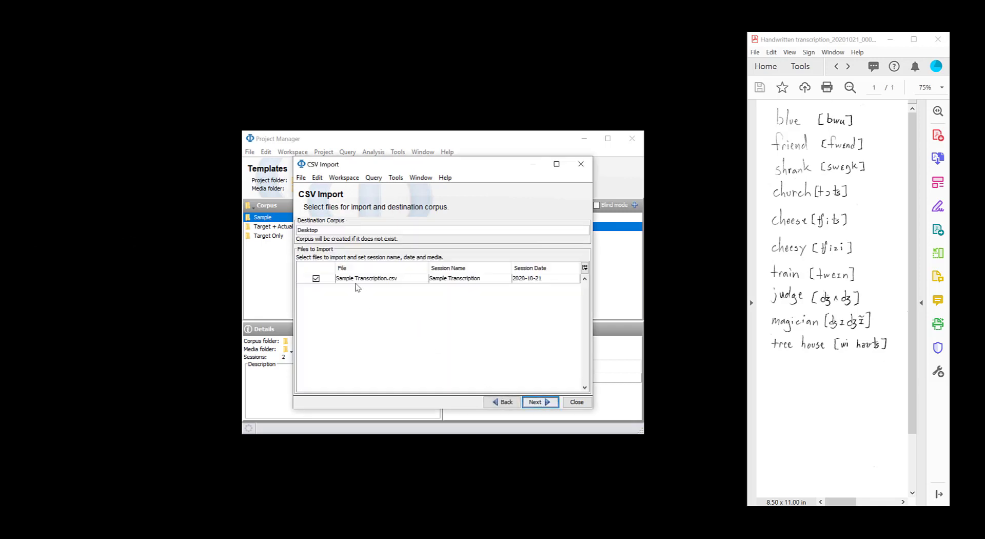
Set the destination corpus for Sample Transcription.csv to Sample and continue to the column mapping without adding participants
left_click_drag(332, 230, 35, 183)
type("ʃam")
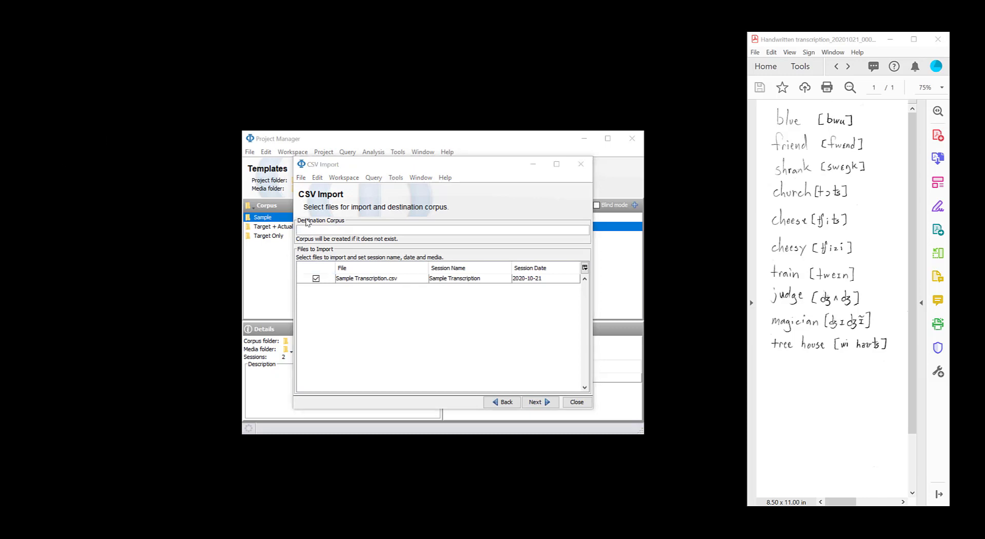
type("sample")
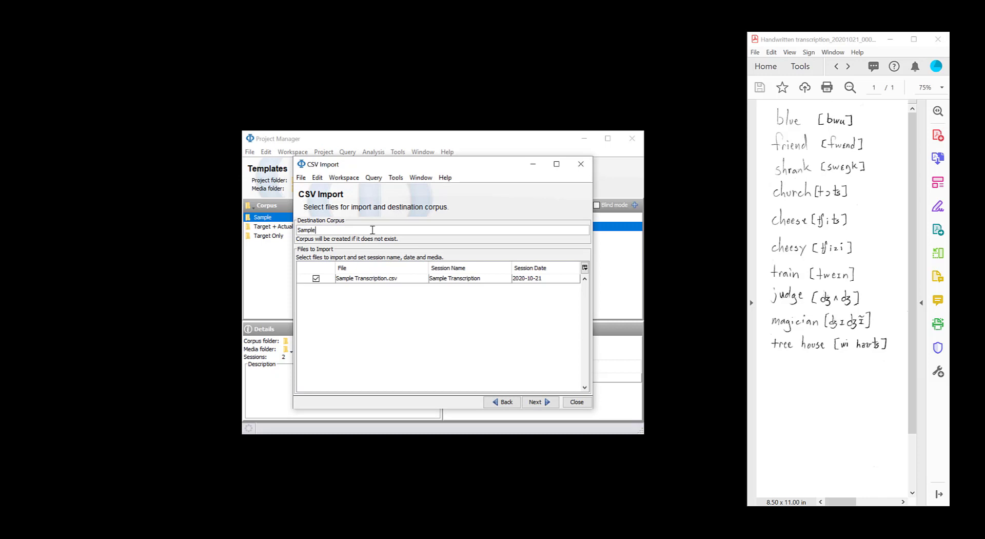
left_click(549, 405)
left_click(547, 406)
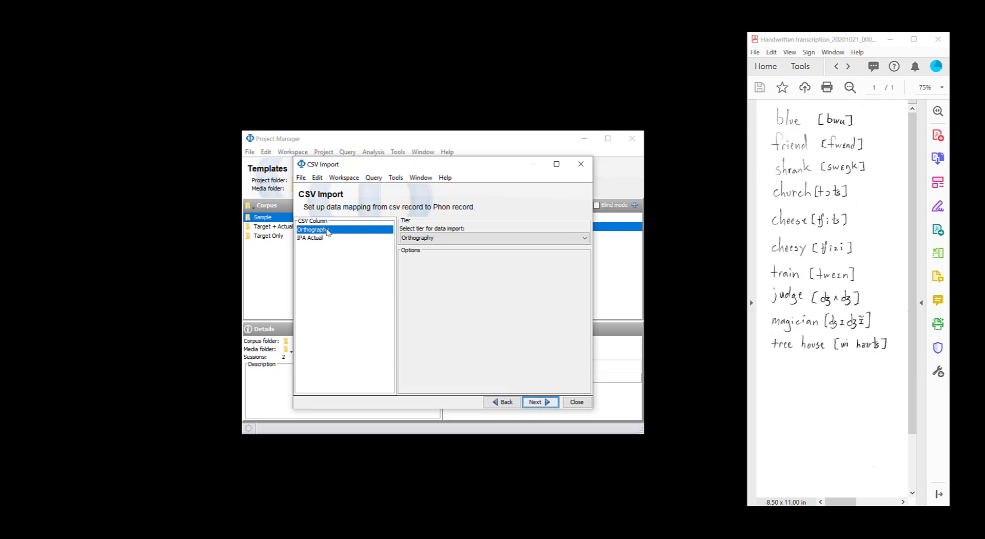
Map the IPA Actual column to the IPA Actual tier with the English (eng) syllabifier, run the import and close the wizard
left_click(312, 239)
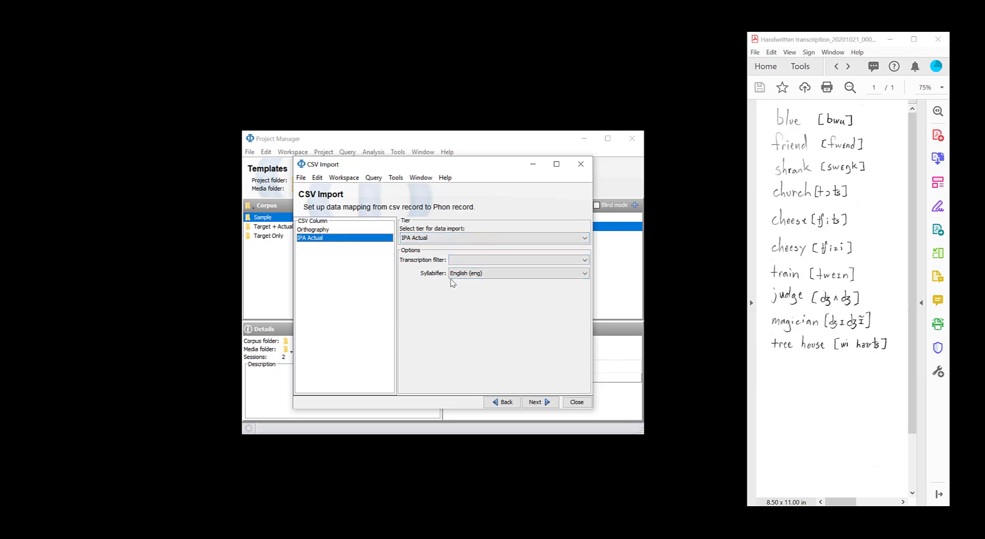
left_click(469, 273)
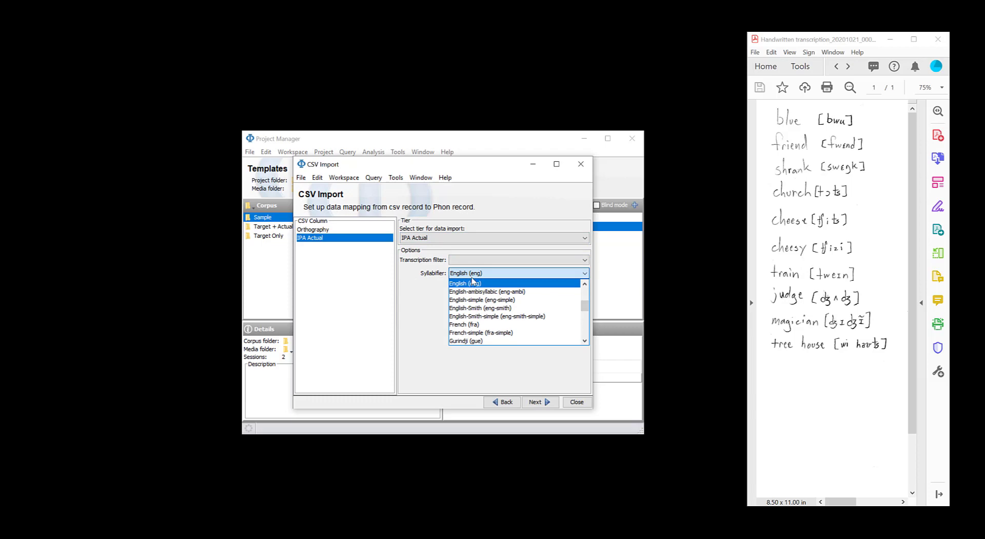
scroll(472, 290, "down", 2)
scroll(473, 290, "up", 5)
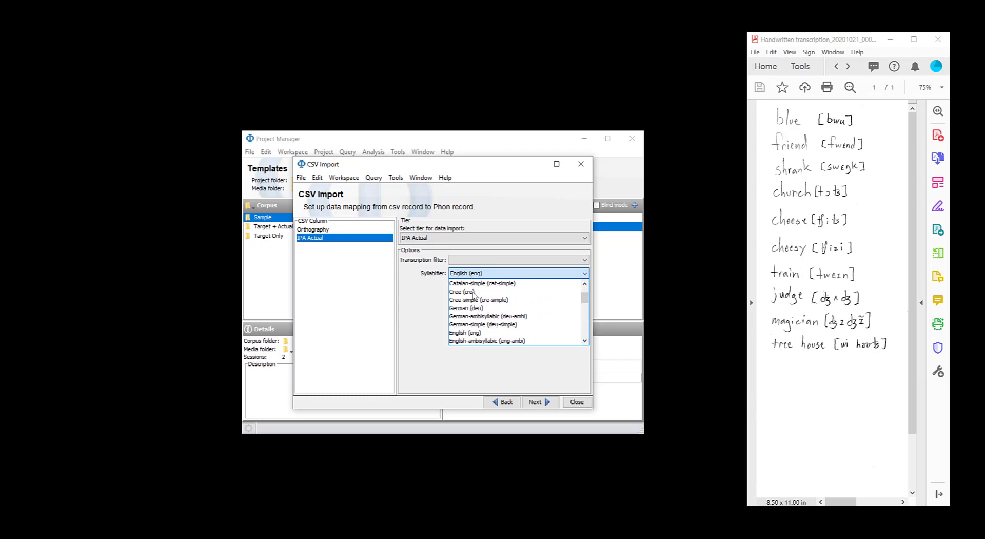
left_click(424, 314)
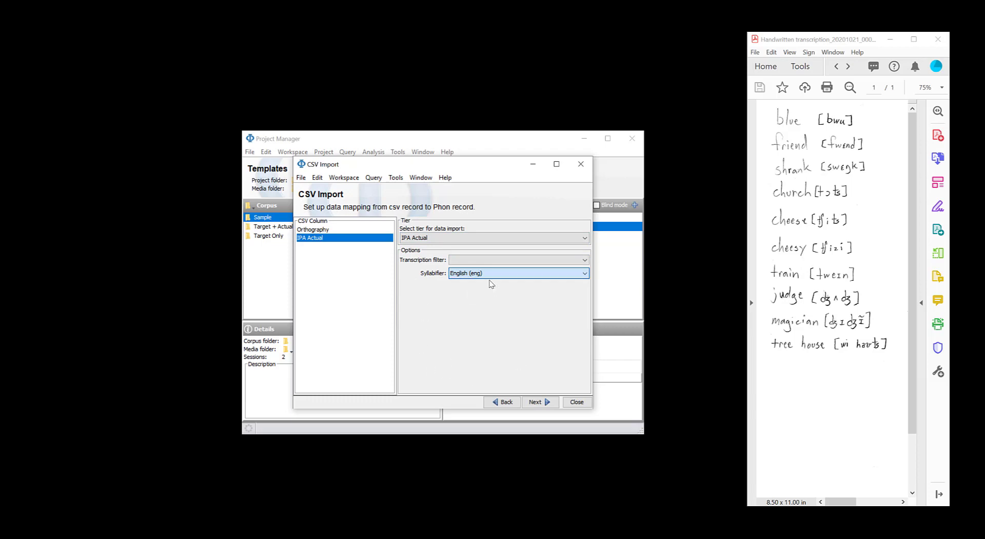
left_click(536, 403)
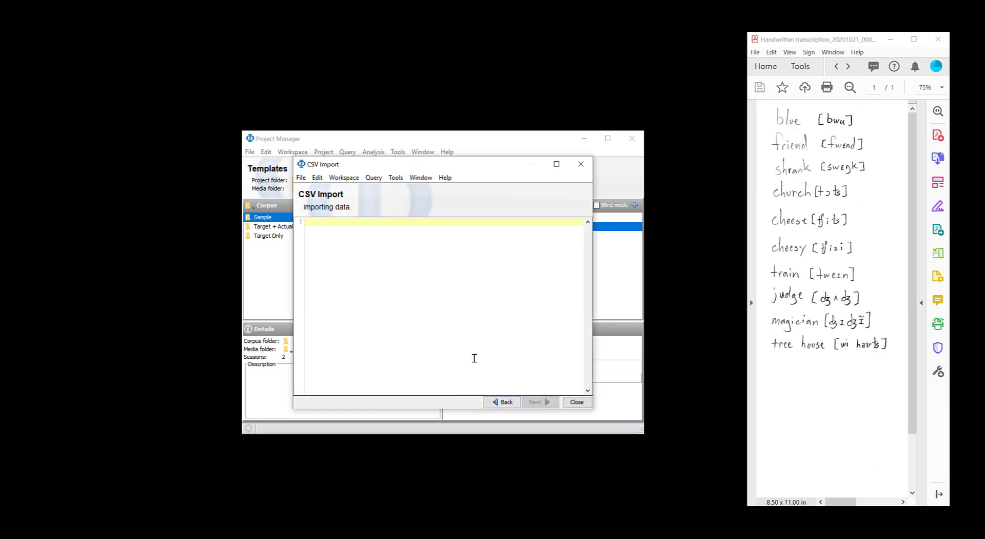
left_click(576, 402)
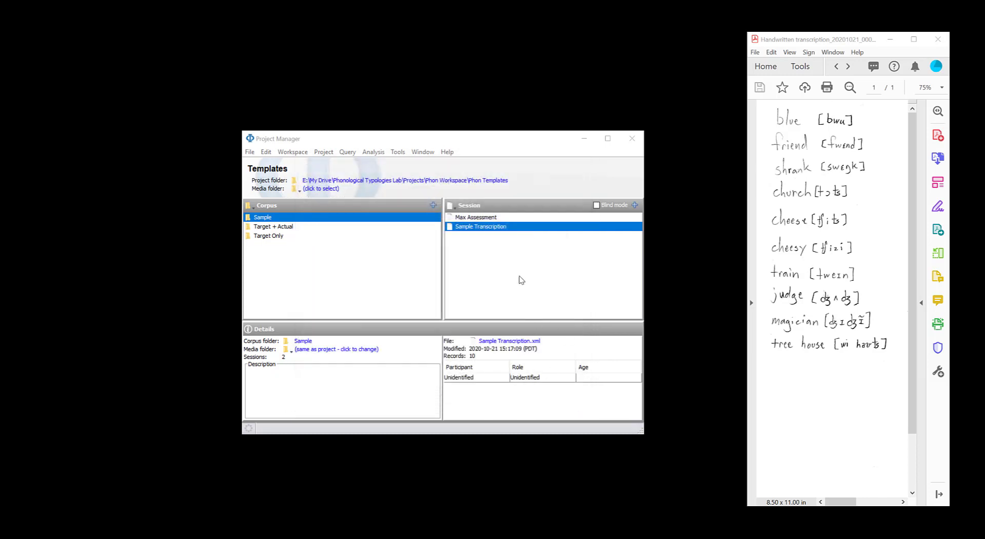
Open the Sample Transcription session and review the imported Orthography and IPA Actual entries across its records, returning to record 1
double_click(505, 227)
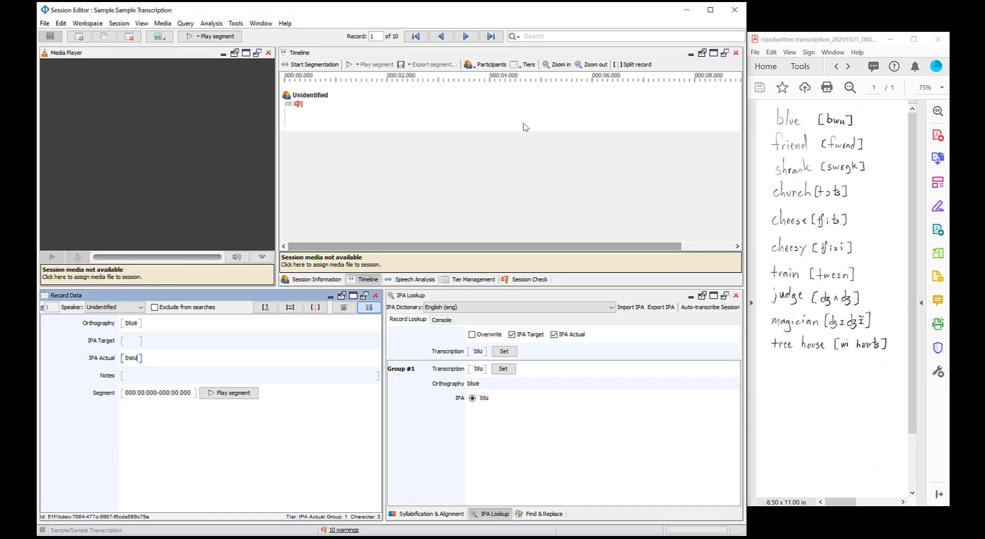
left_click(466, 36)
left_click(466, 36)
left_click(466, 36)
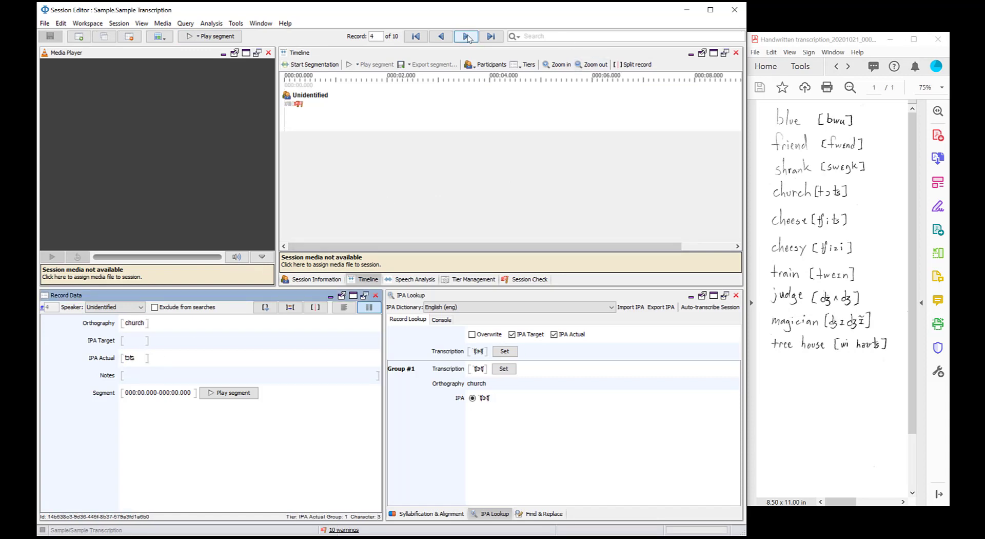
left_click(466, 36)
left_click(466, 37)
left_click(468, 38)
left_click(468, 38)
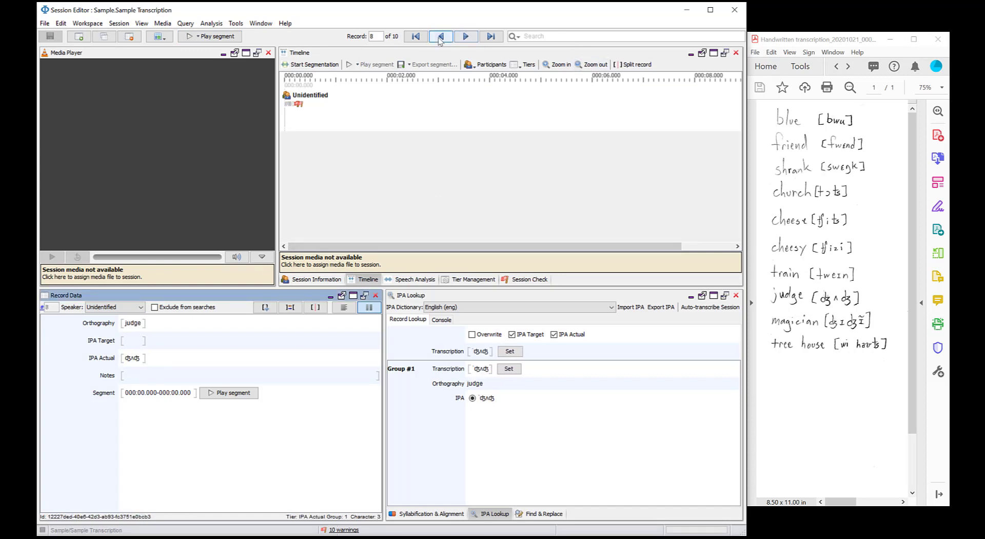
left_click(441, 39)
left_click(441, 39)
left_click(441, 39)
left_click(441, 39)
left_click(441, 39)
left_click(441, 39)
left_click(440, 38)
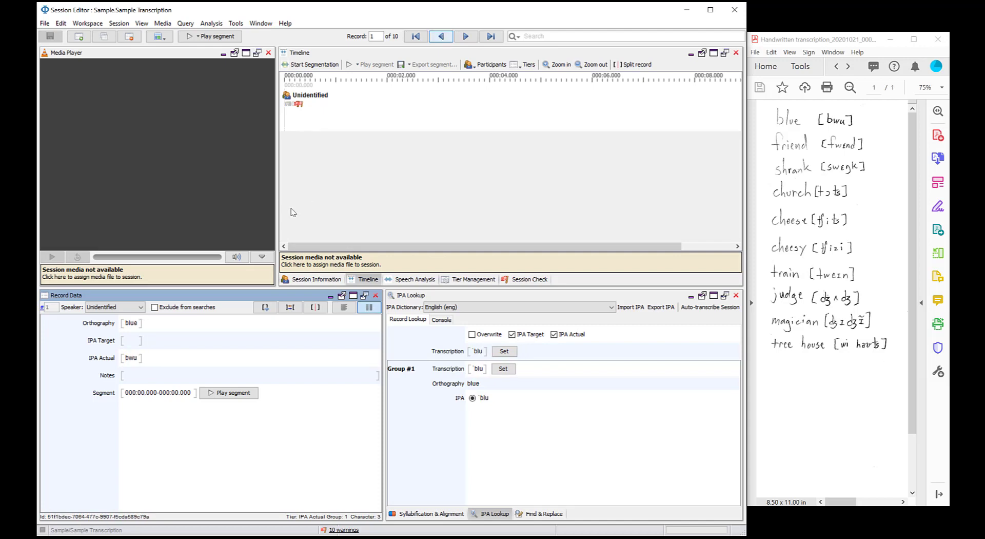
Auto-transcribe only the IPA Target tier for all records of the session using the English (eng) syllabifier
left_click(136, 342)
left_click(699, 311)
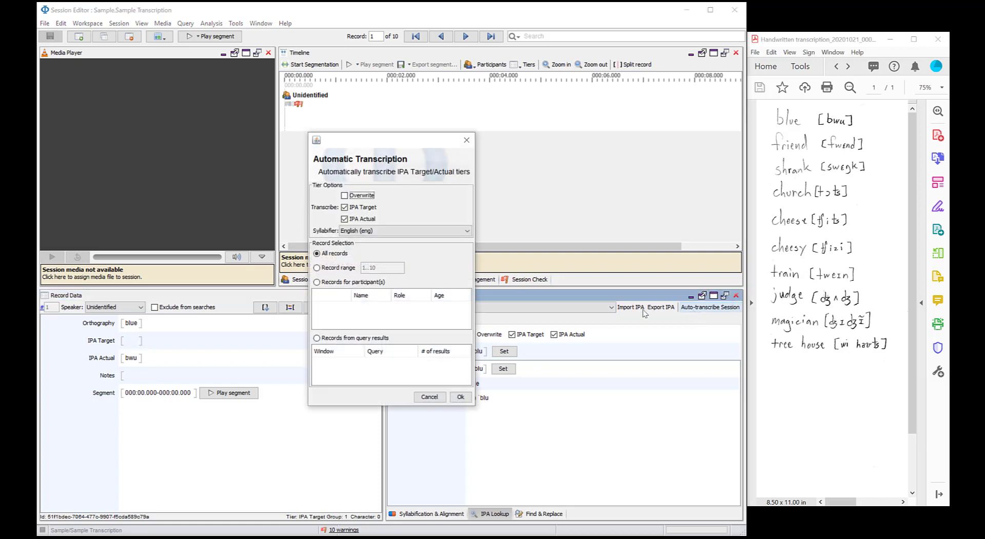
left_click(354, 218)
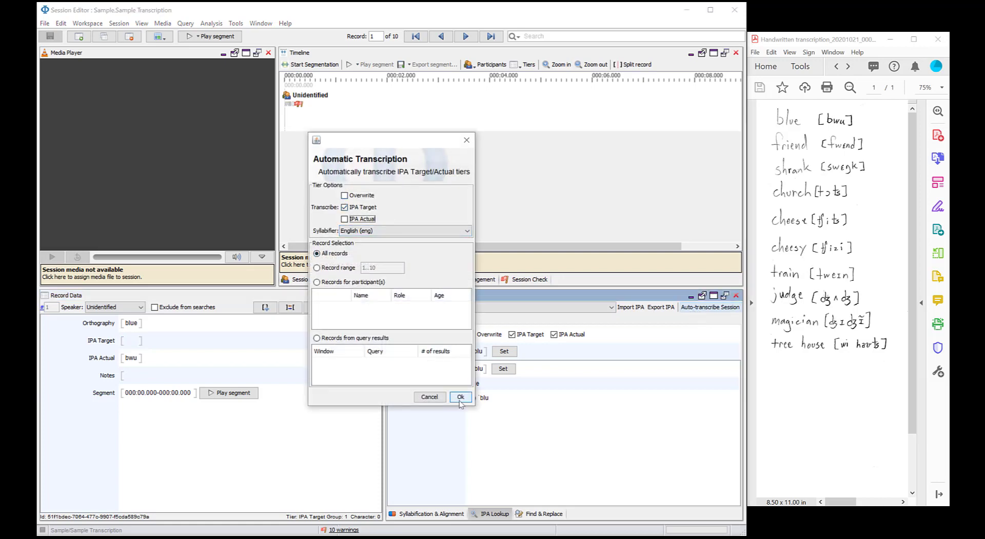
left_click(460, 397)
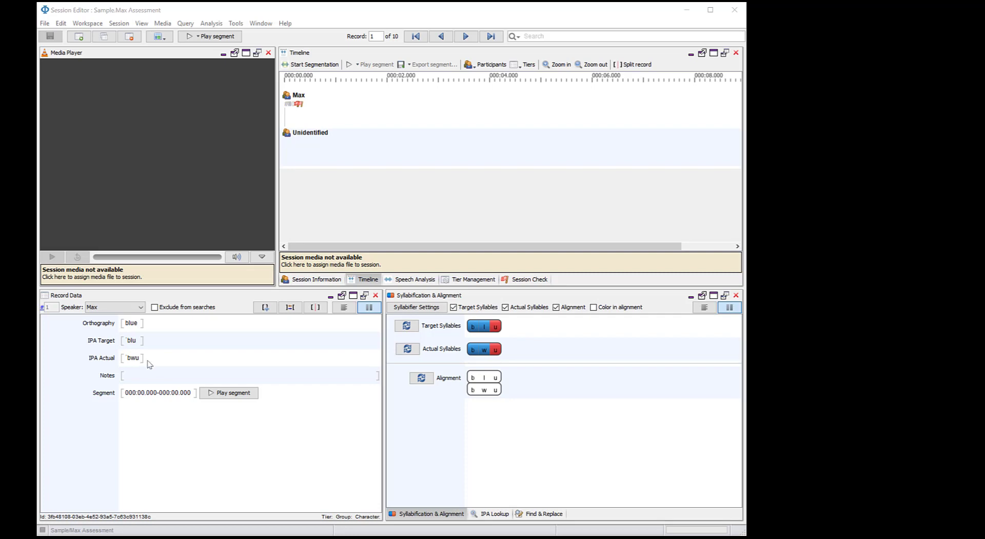
Clear the IPA Actual transcription of the "blue" record in the Max Assessment session
left_click(126, 322)
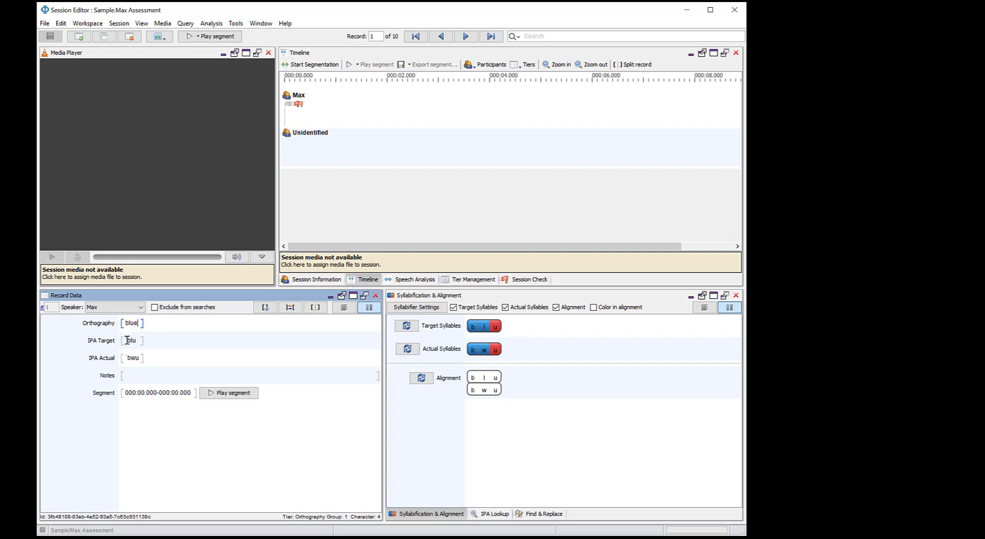
left_click_drag(126, 340, 145, 359)
key("BackSpace")
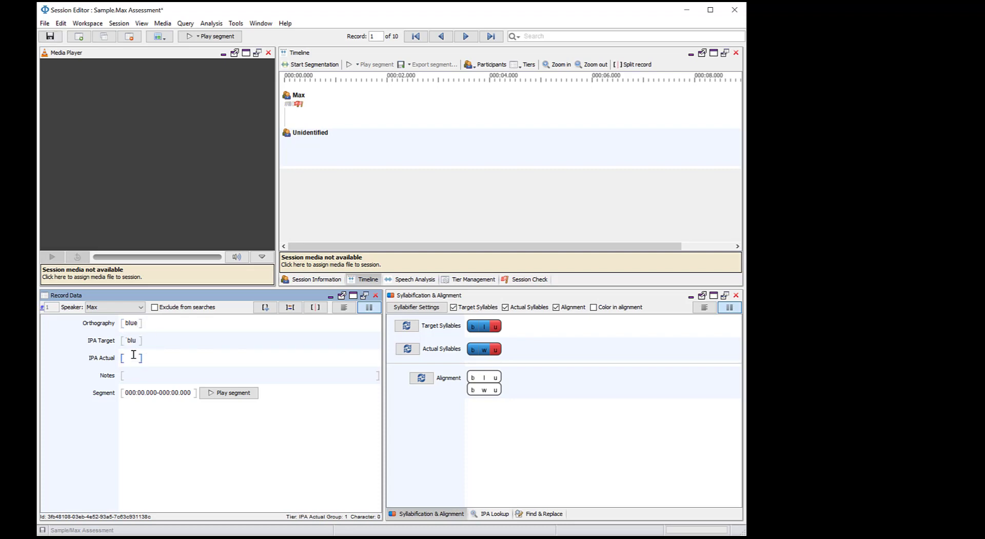
Copy the IPA Target transcription into the IPA Actual tier of the "blue" record and clear it again
left_click_drag(140, 341, 97, 342)
key("ctrl+c")
left_click(126, 357)
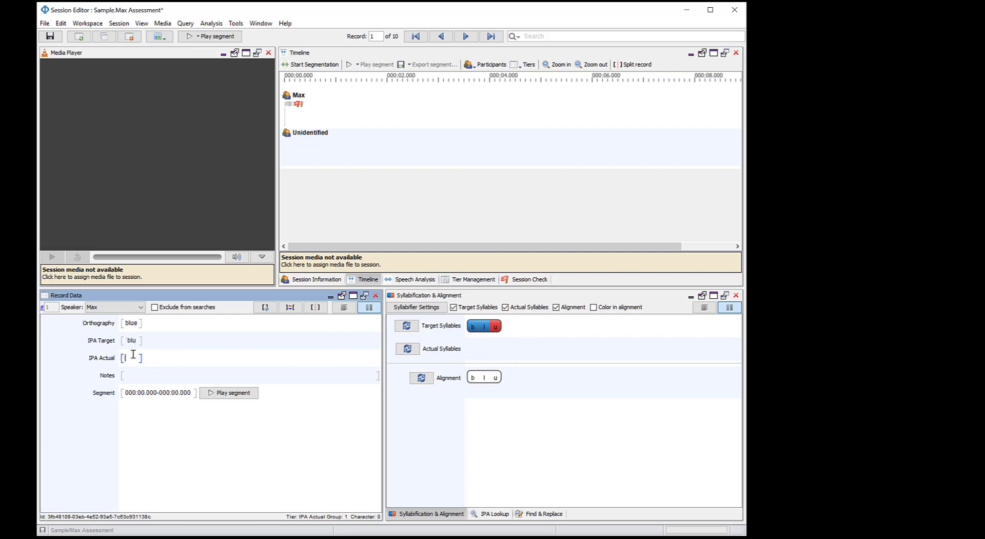
key("ctrl+v")
left_click_drag(139, 357, 88, 358)
key("BackSpace")
Switch to the Sample Transcription sheet in Google Sheets and examine its Orthography, IPA Target and IPA Actual columns
key("alt+Tab")
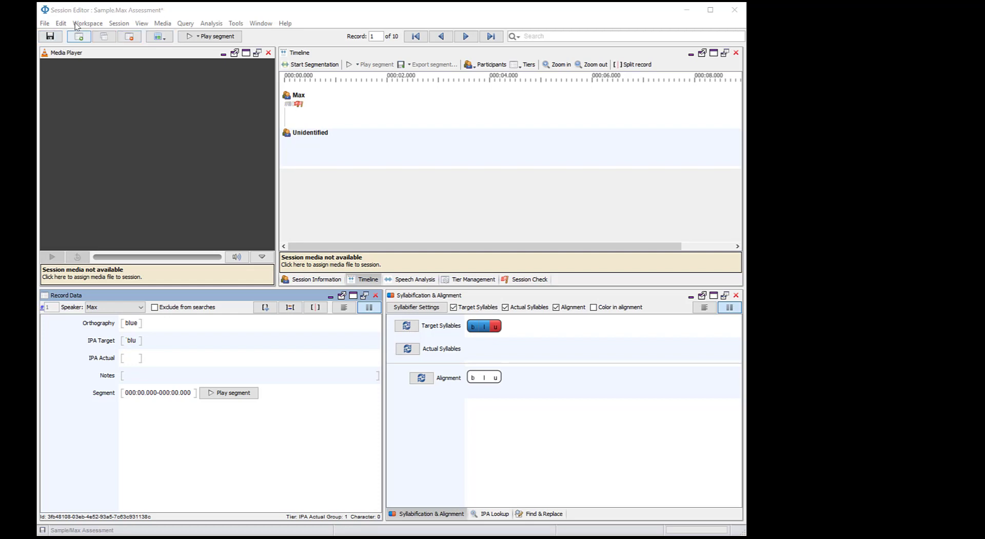
left_click(686, 13)
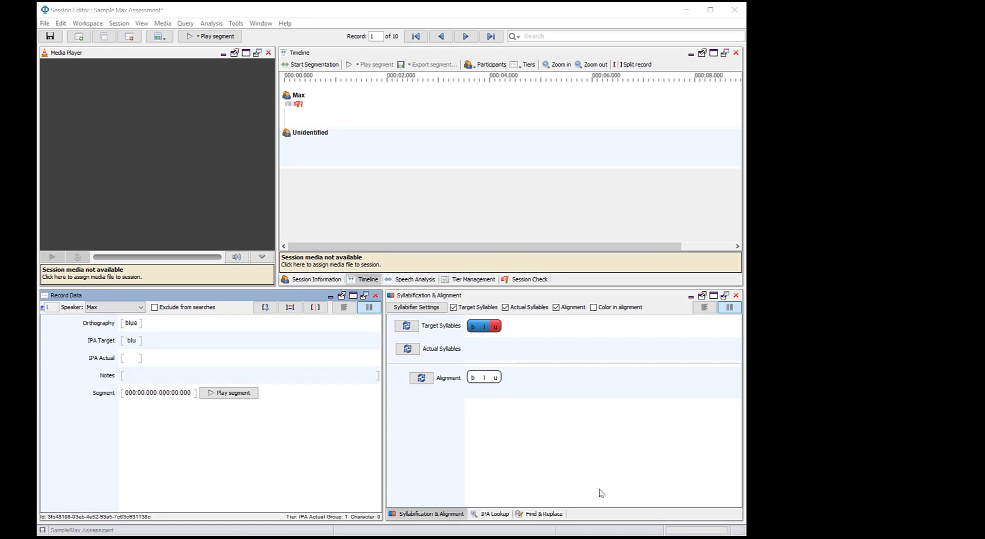
key("alt+Tab")
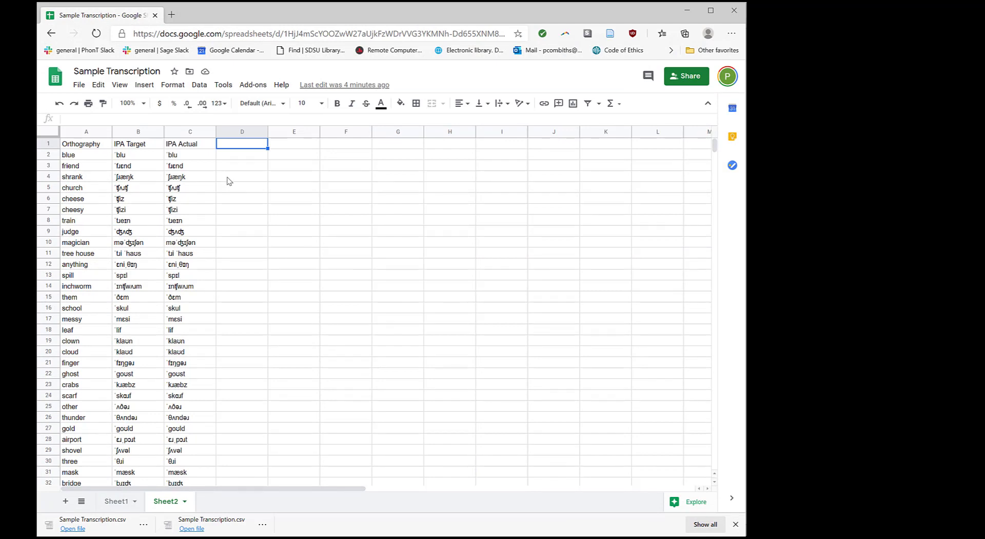
left_click_drag(88, 145, 191, 145)
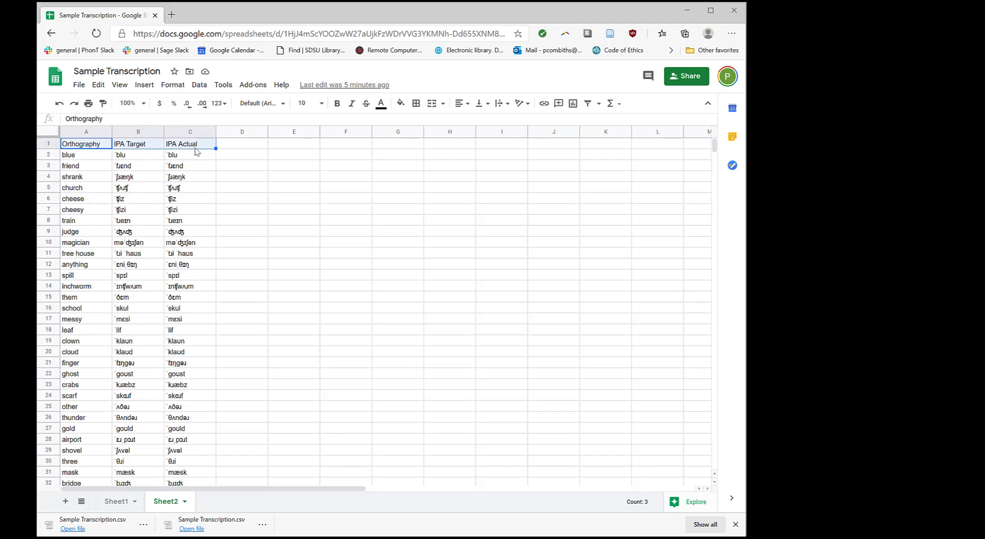
left_click(138, 156)
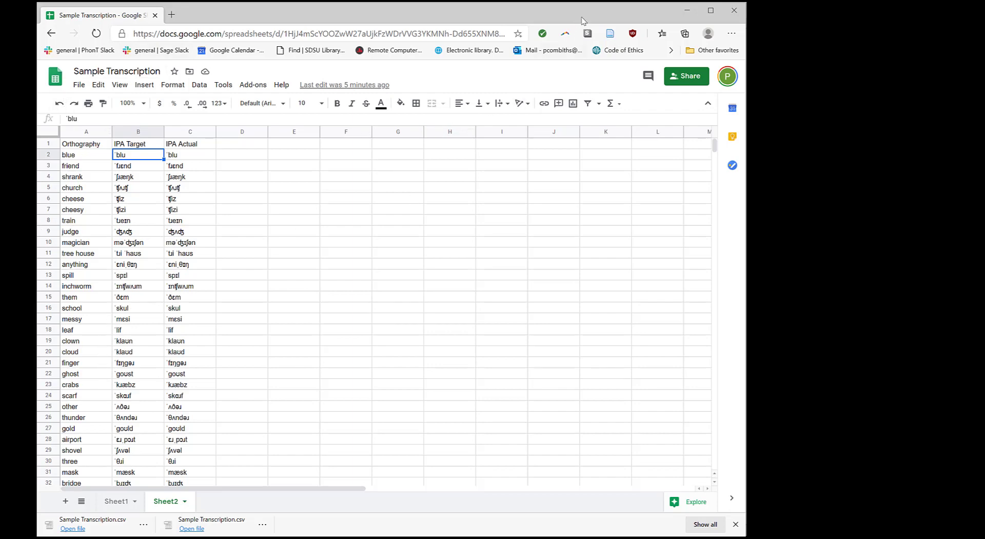
left_click(688, 12)
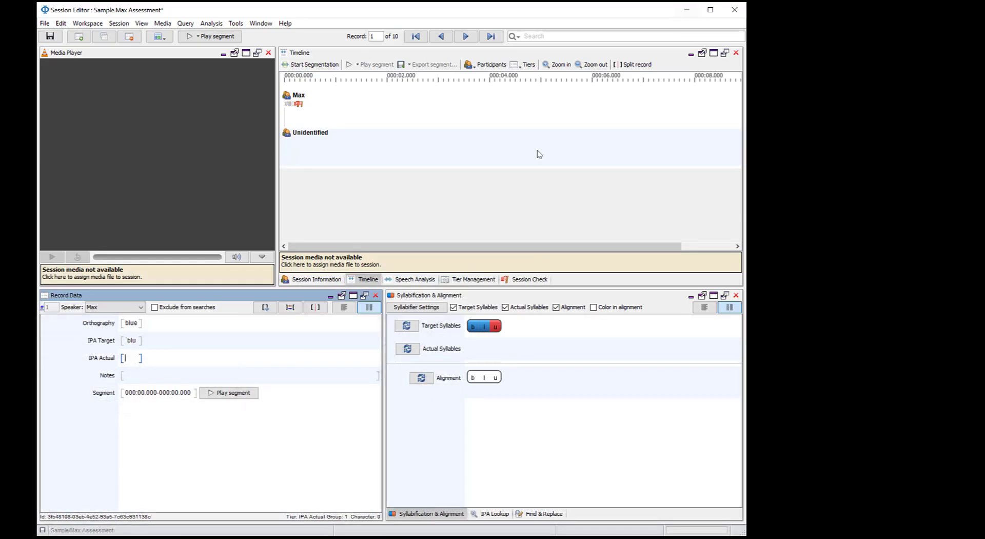
Return to Phon's Project Manager and copy the Little PEEP v1 Template session from the Target + Actual corpus into the Max corpus
left_click(466, 37)
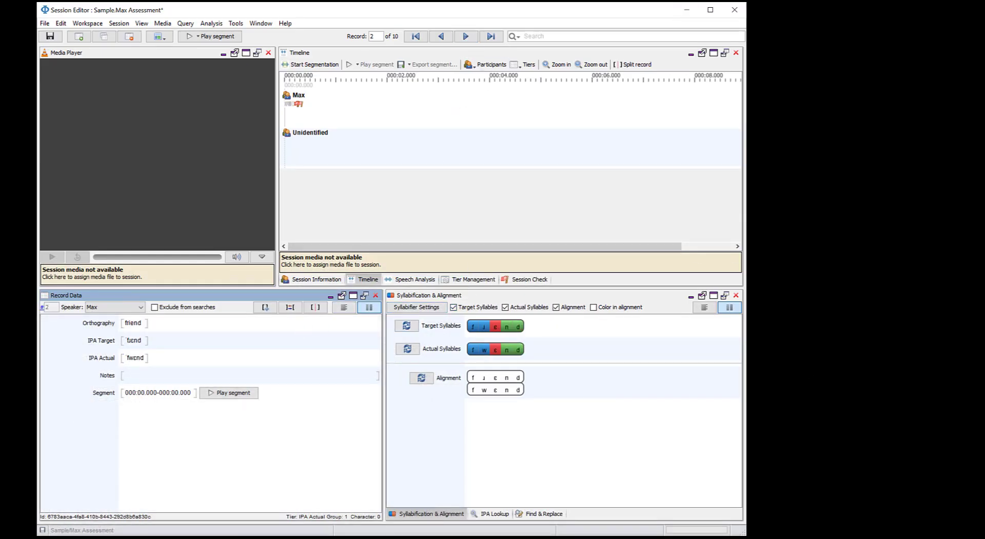
left_click(900, 537)
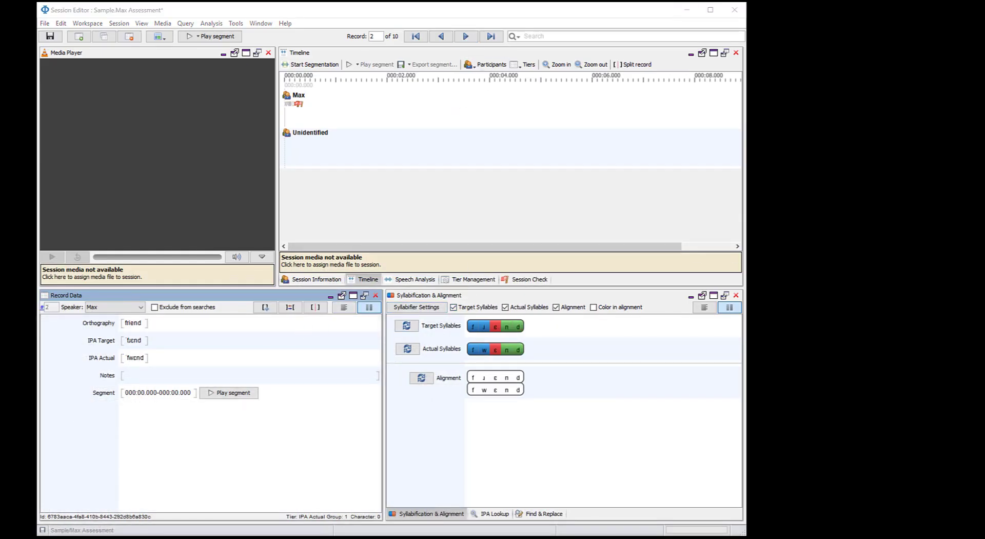
left_click(687, 11)
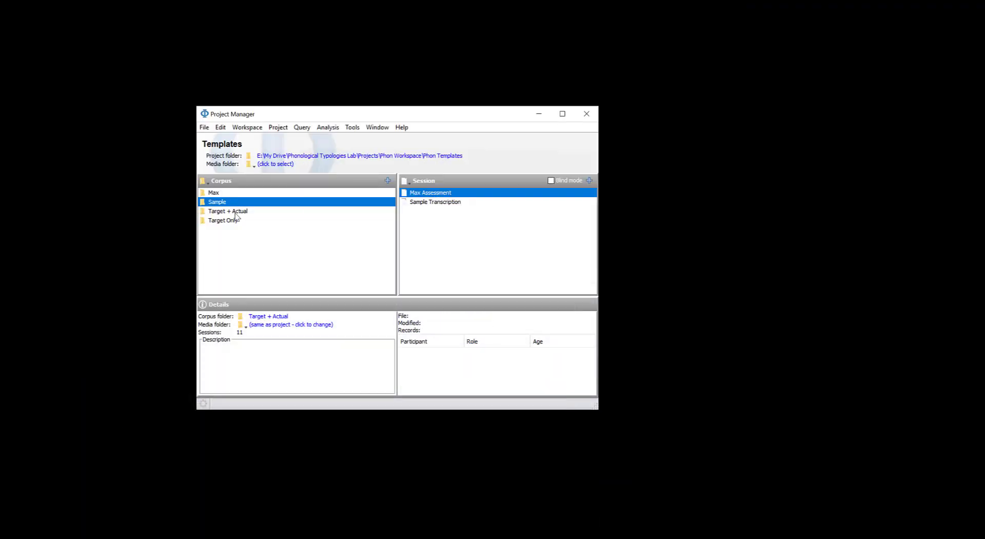
left_click(235, 211)
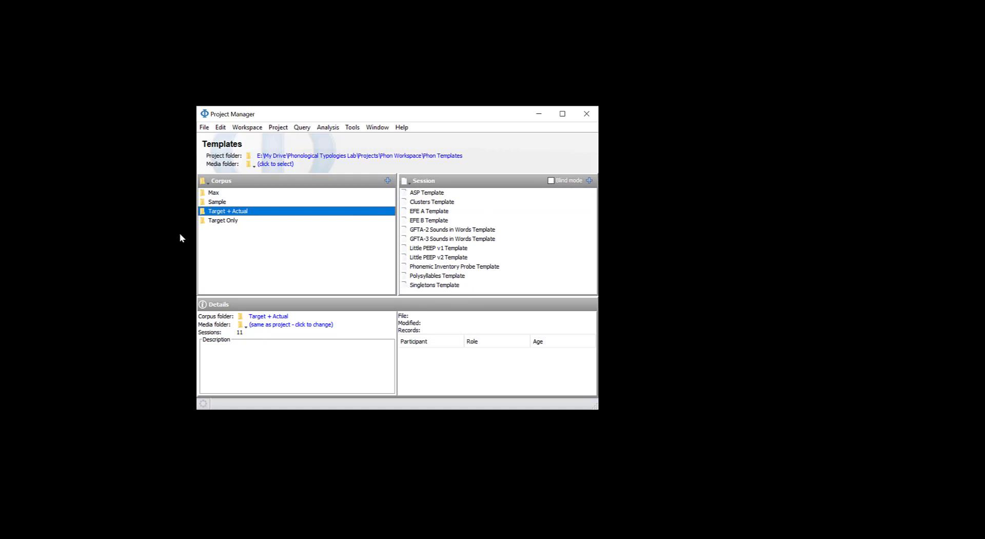
left_click(435, 251)
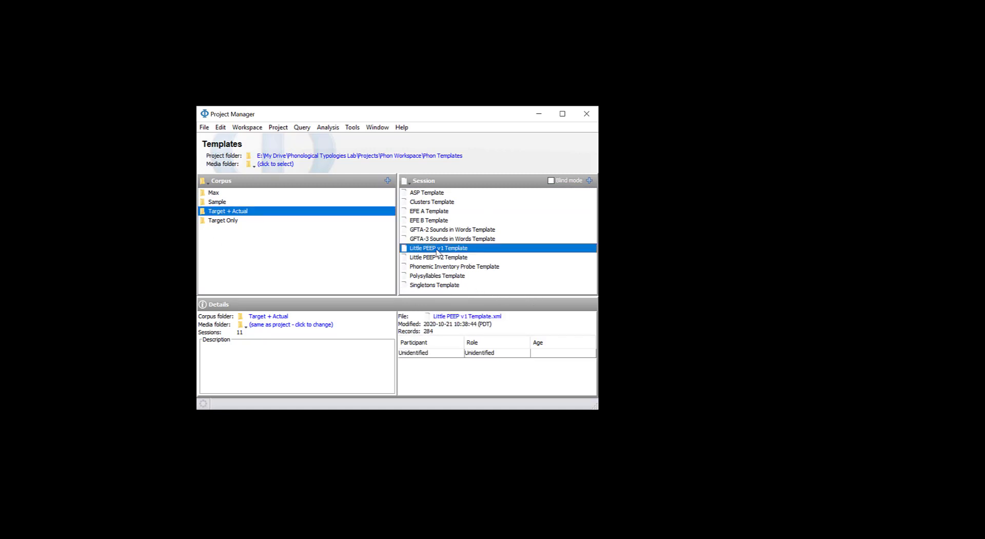
left_click_drag(435, 251, 217, 196)
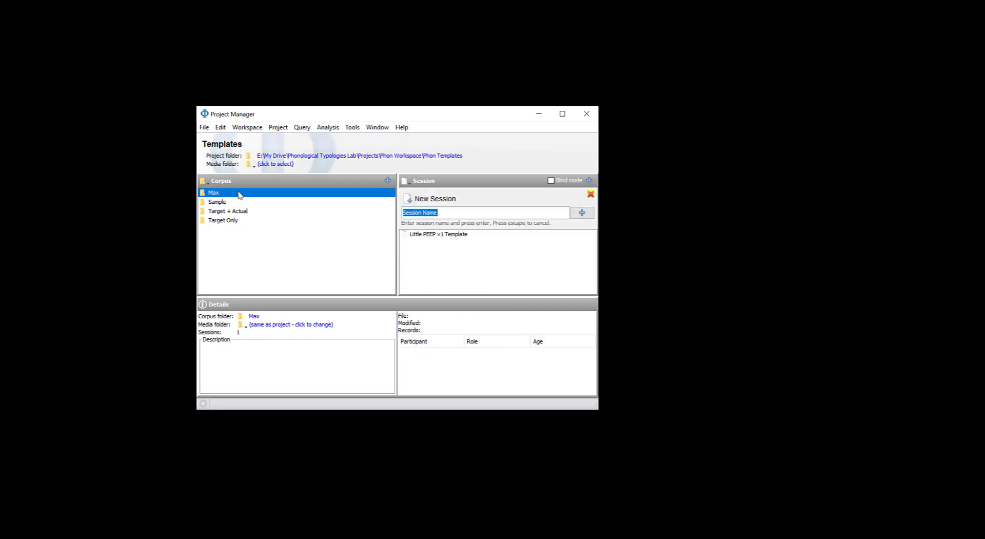
Rename the copied template session in the Max corpus to Max Pre Assessment and open it in the Session Editor
left_click(456, 236)
right_click(428, 238)
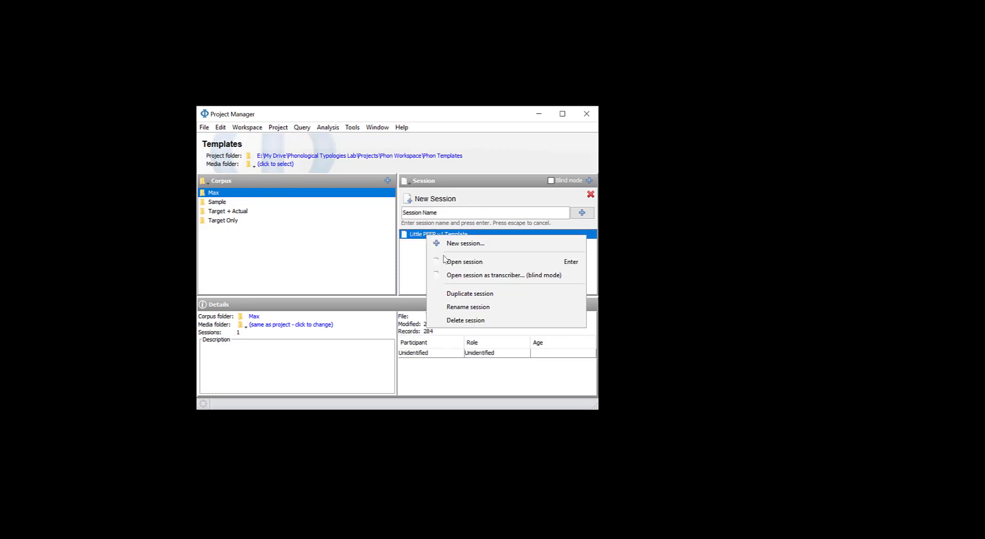
left_click(476, 310)
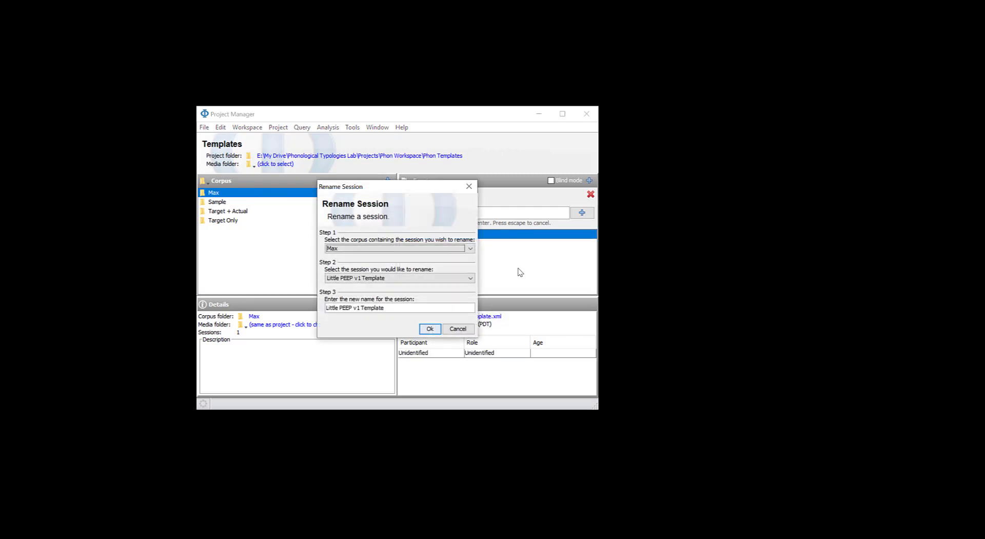
triple_click(446, 309)
type("MA")
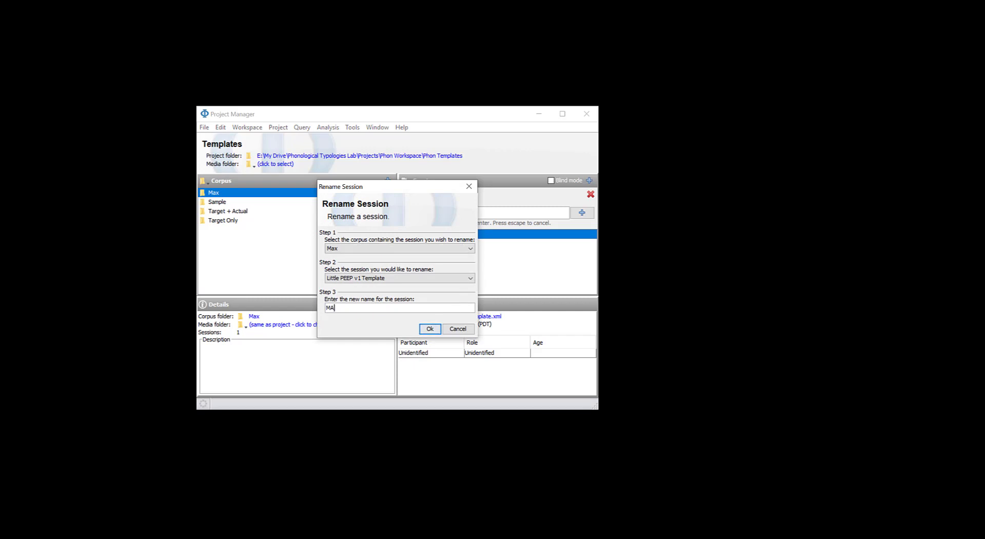
type("x")
key("BackSpace")
key("BackSpace")
key("BackSpace")
type("ax Pre Assessmen")
left_click(430, 328)
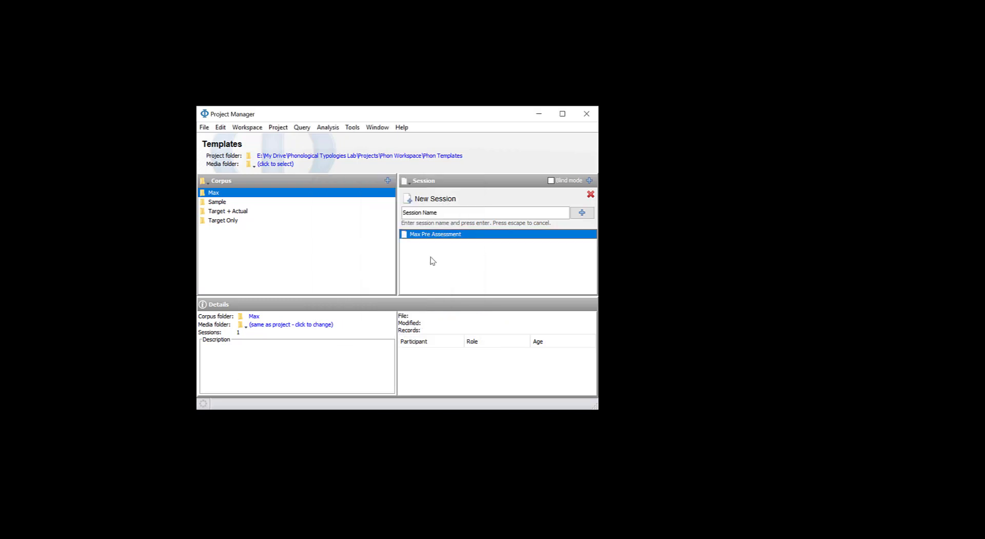
double_click(453, 235)
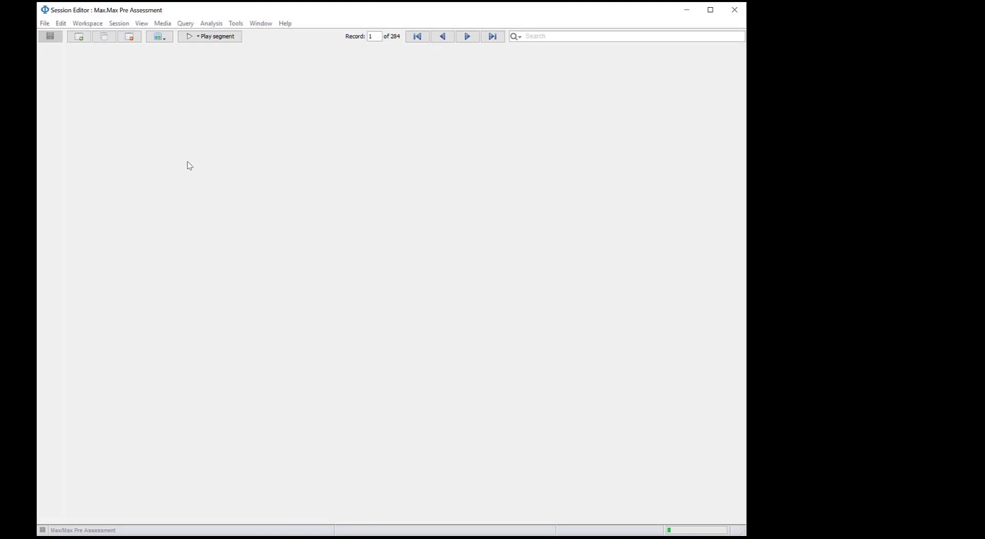